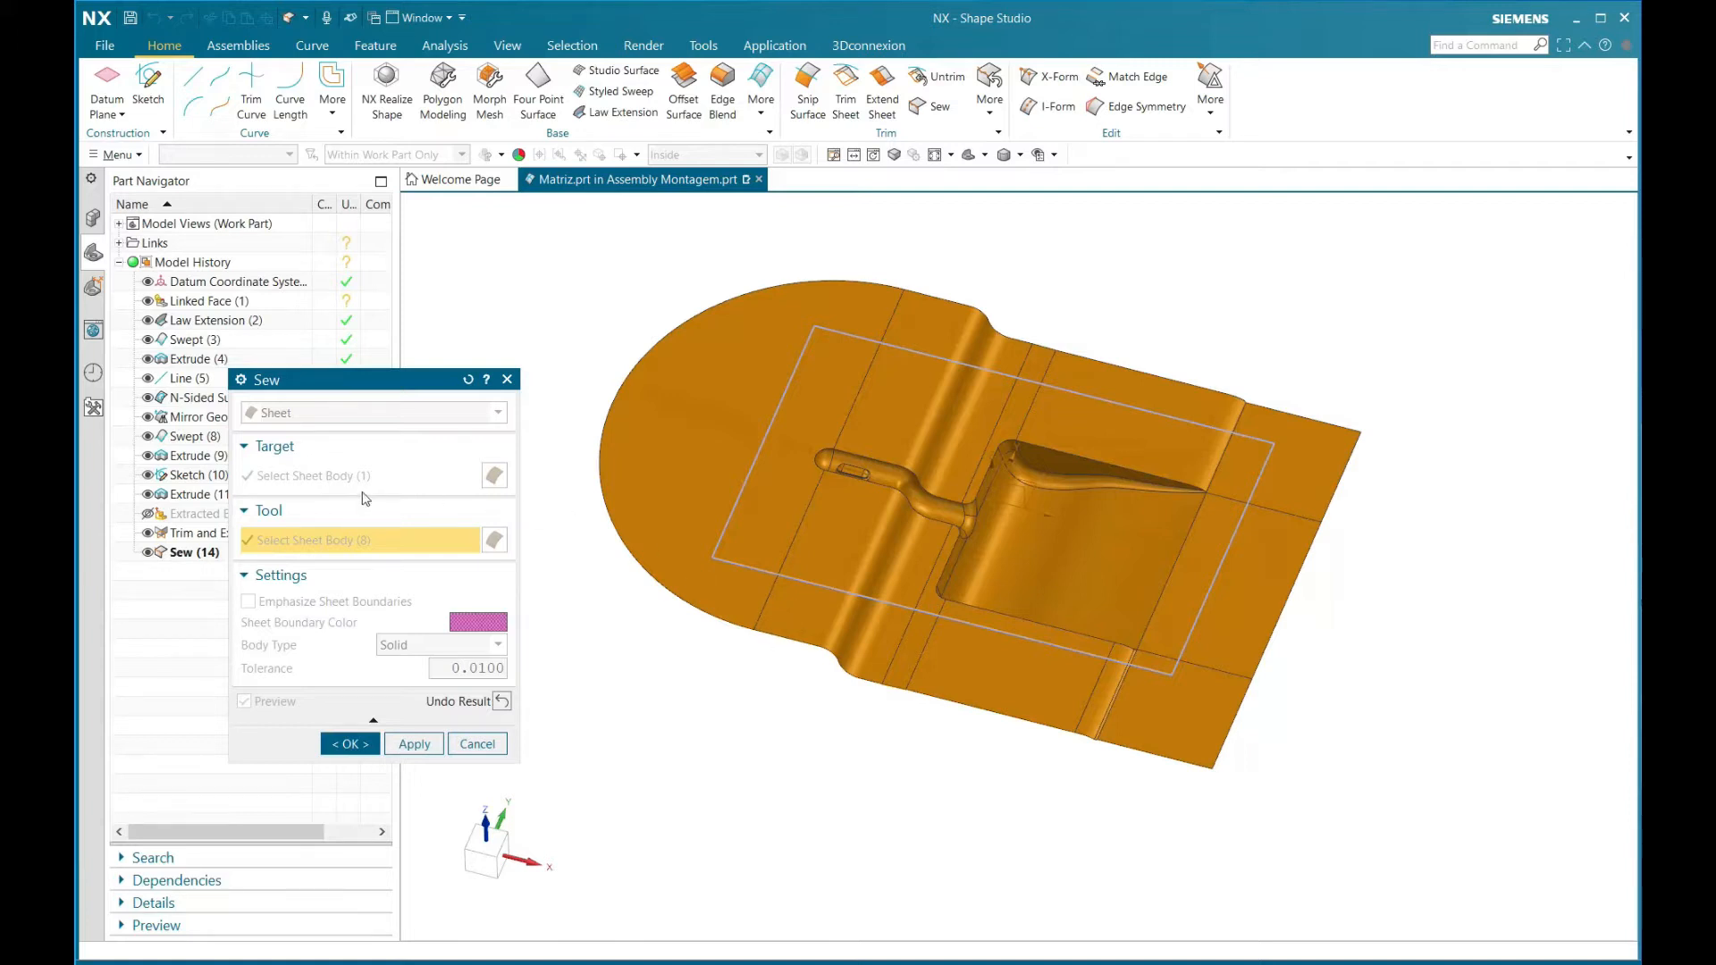
Complete the sew of the die's sheet bodies and dismiss the save reminder without saving
left_click_drag(343, 391, 416, 291)
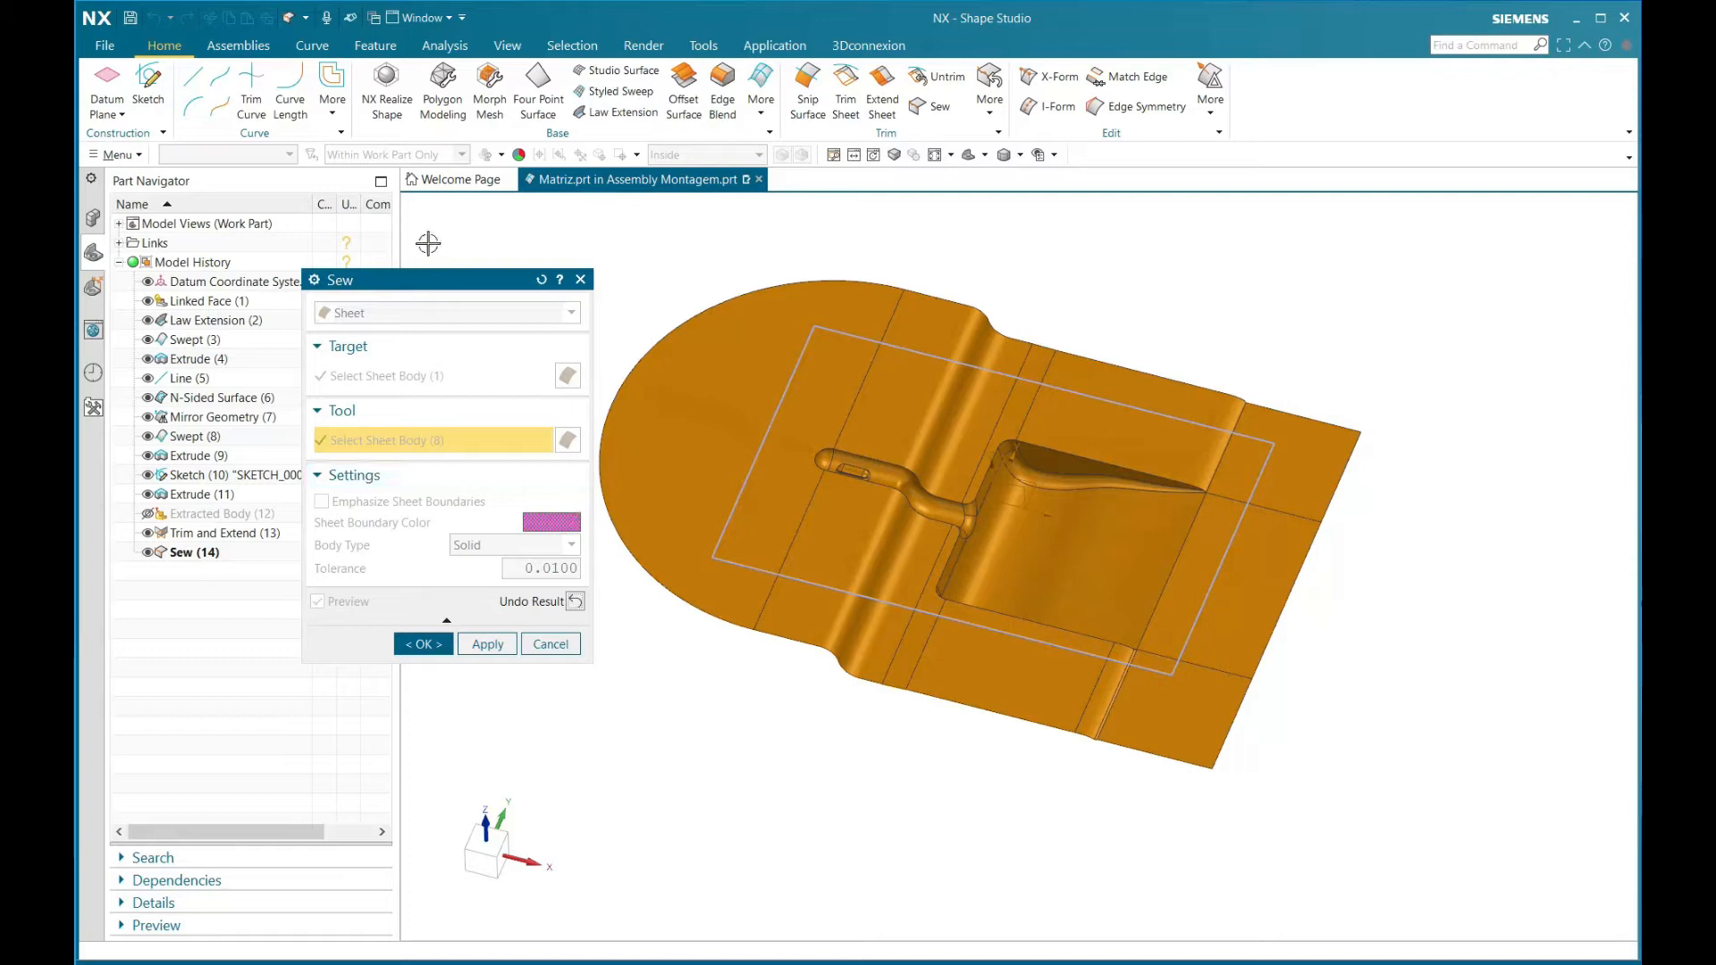
left_click(426, 645)
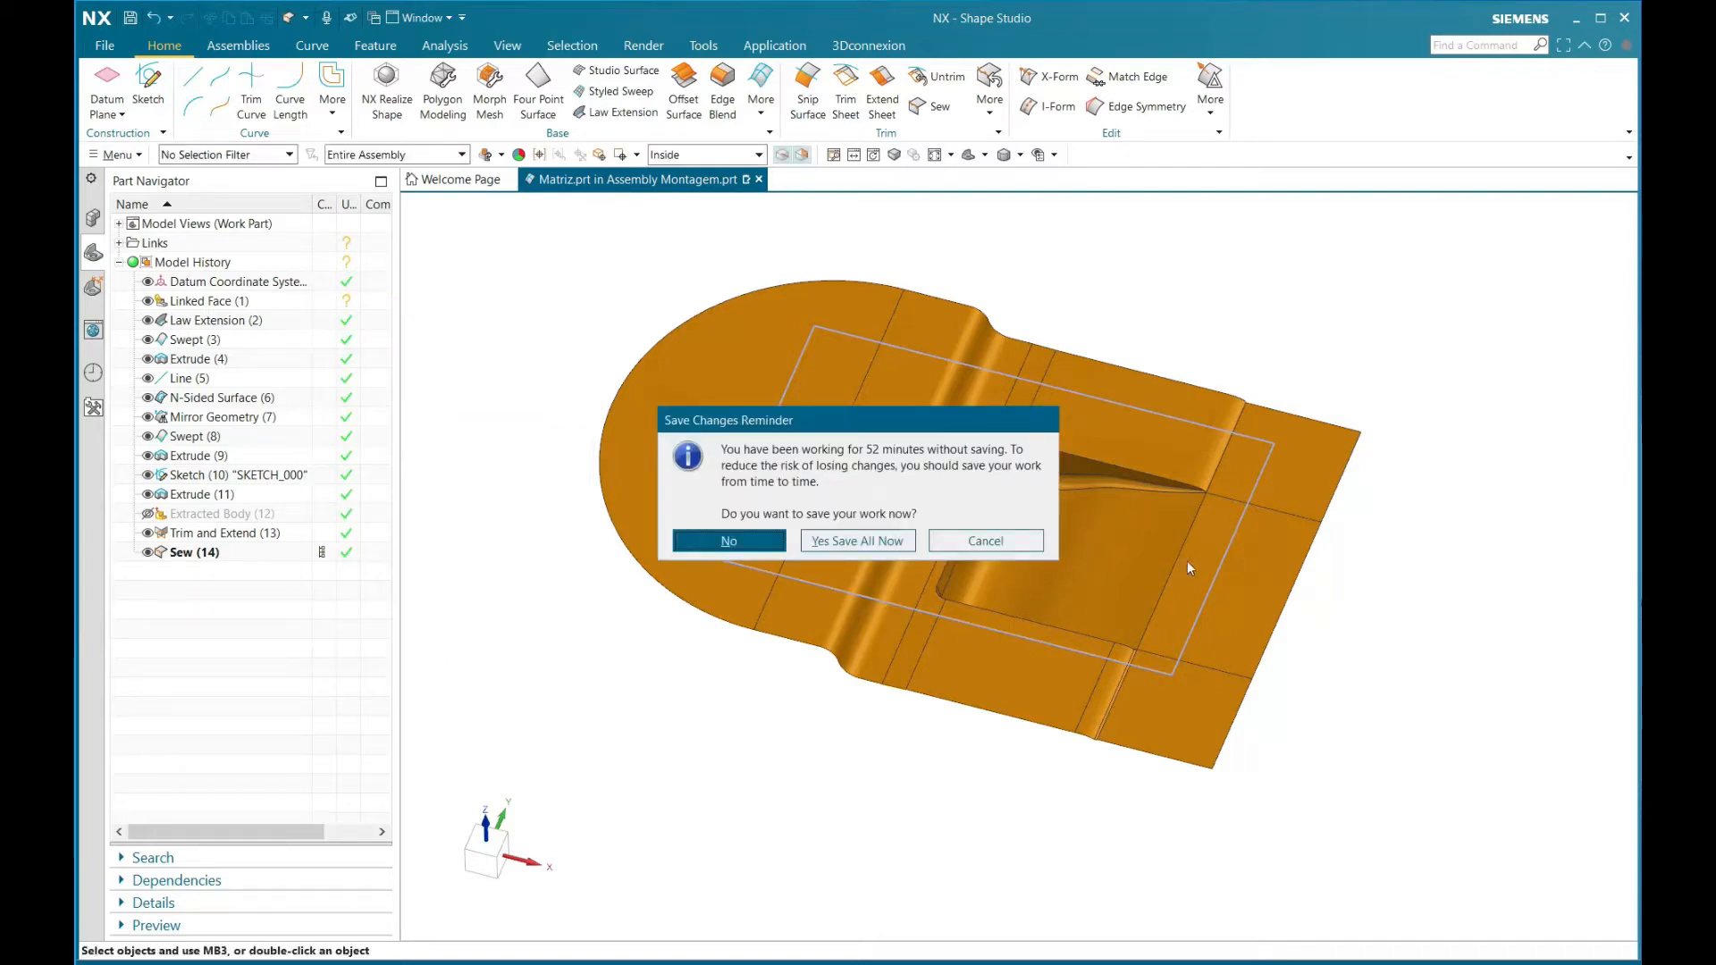
left_click(1019, 539)
middle_click_drag(1147, 586, 1193, 562)
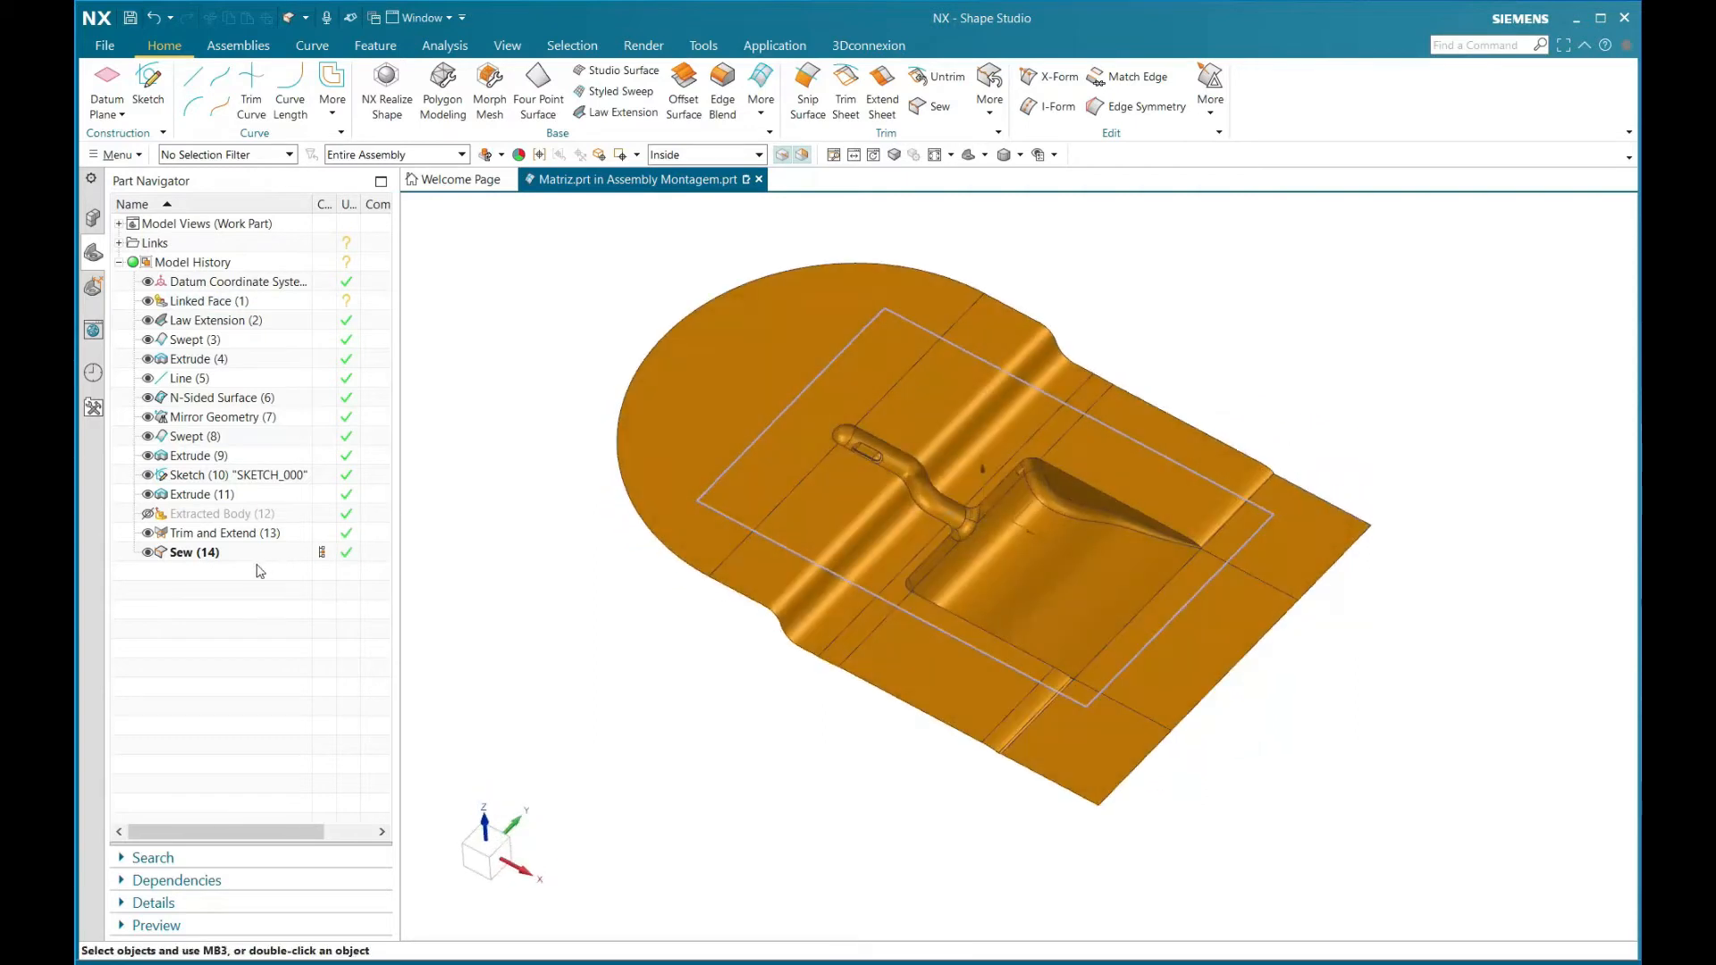
Highlight the Sew feature in the model history and examine the joined surface from several angles
left_click(224, 552)
middle_click_drag(650, 410, 772, 470)
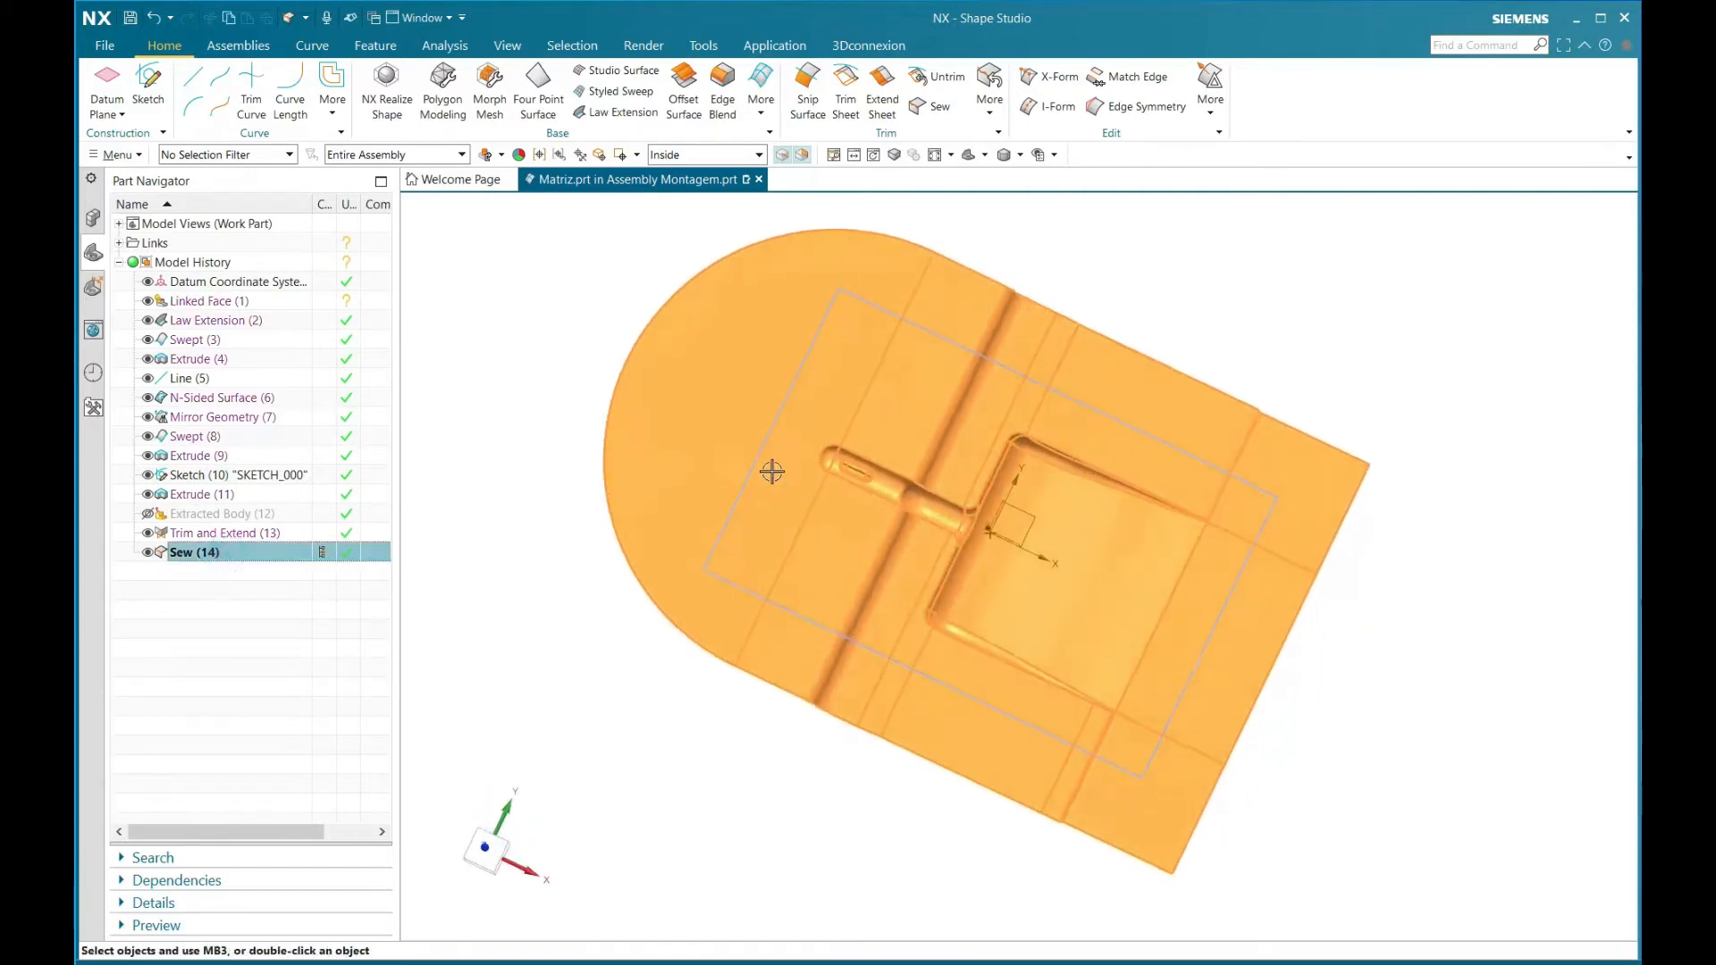
scroll(829, 479, "up", 5)
scroll(926, 513, "down", 4)
middle_click_drag(930, 513, 911, 437)
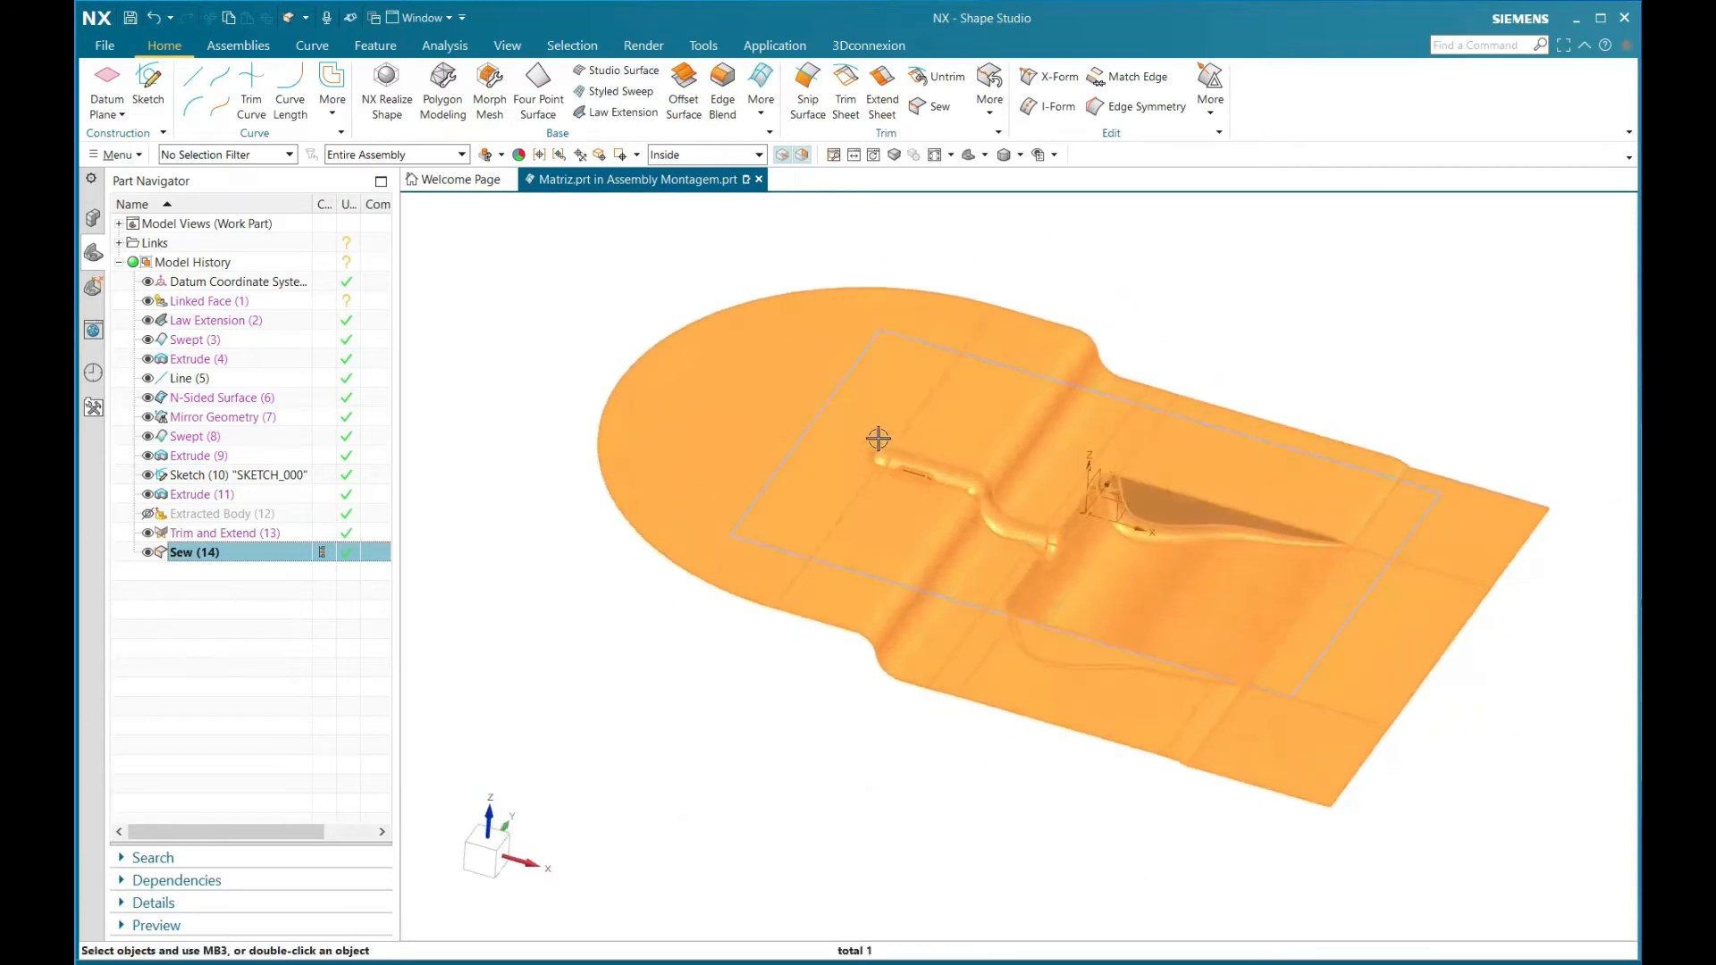
key("Escape")
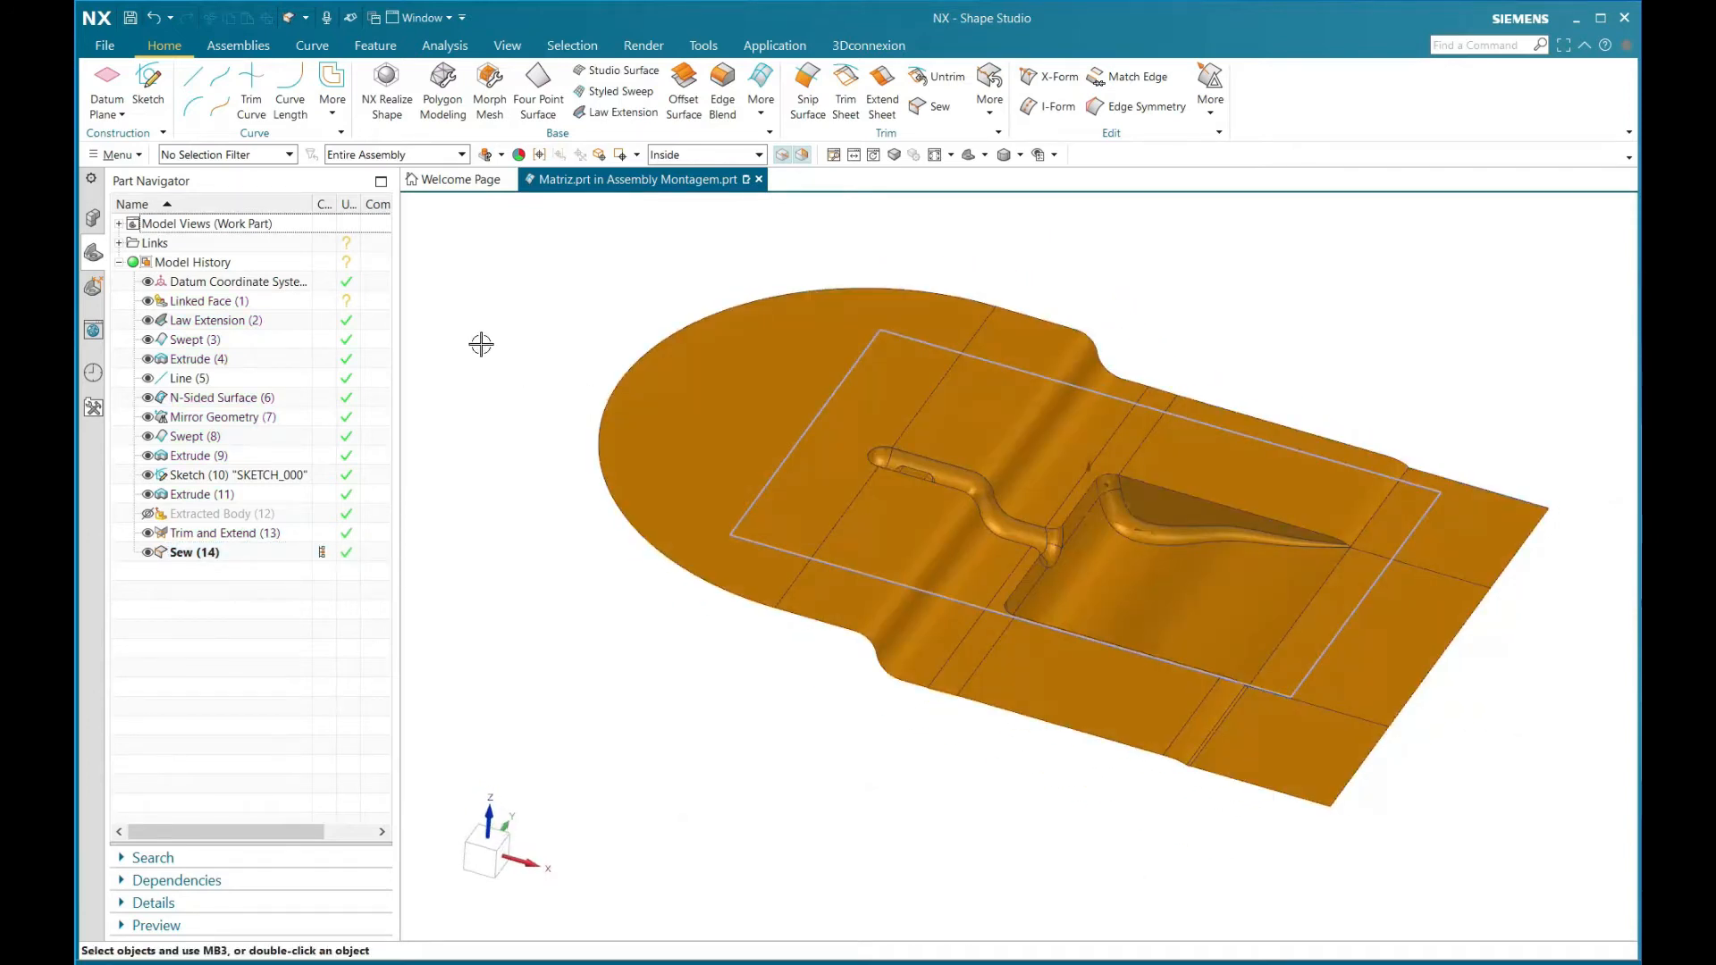
left_click(365, 45)
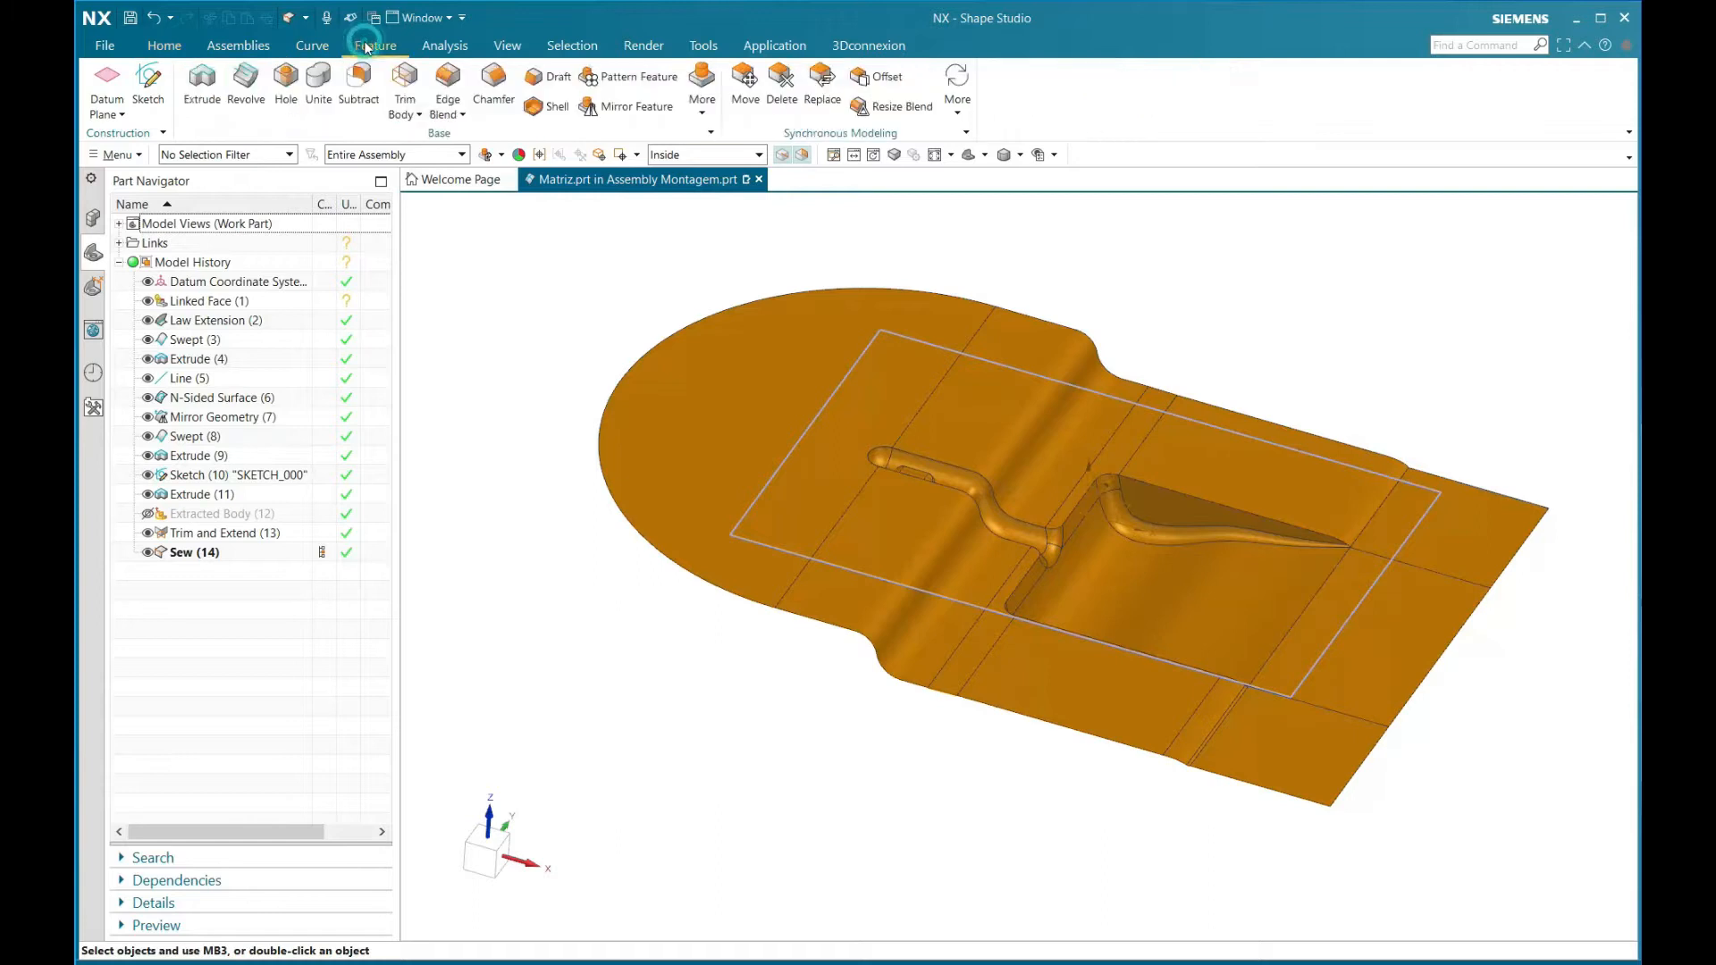
left_click(214, 94)
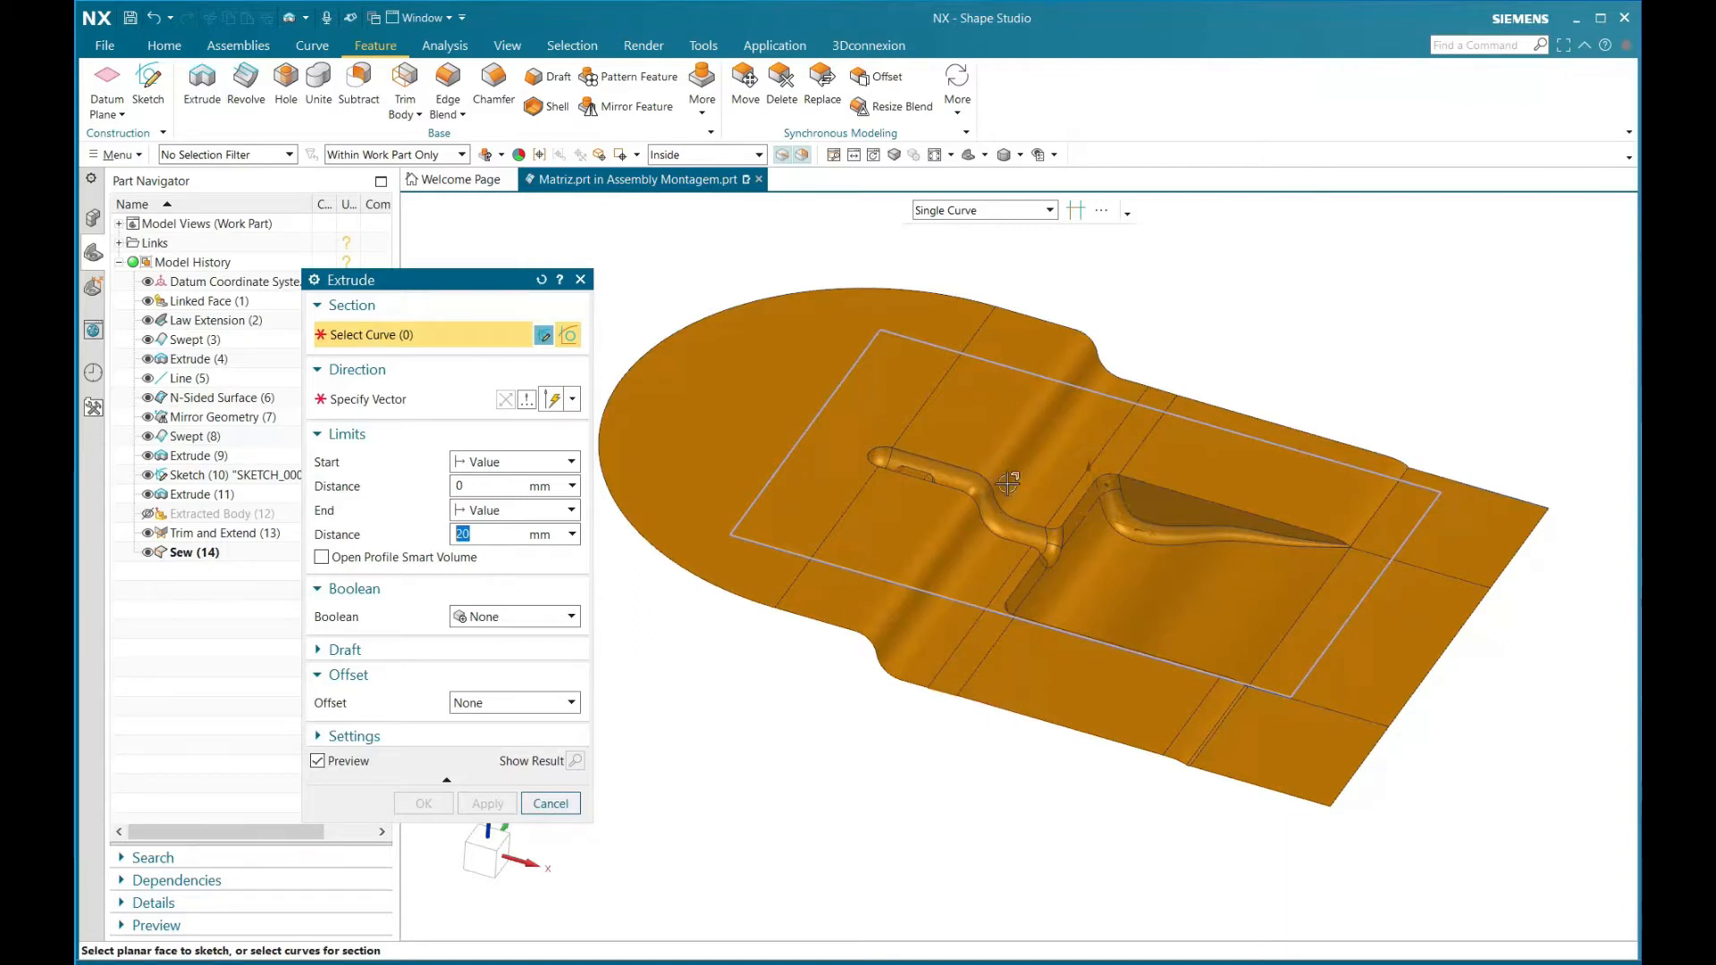
middle_click_drag(1064, 581, 1102, 493)
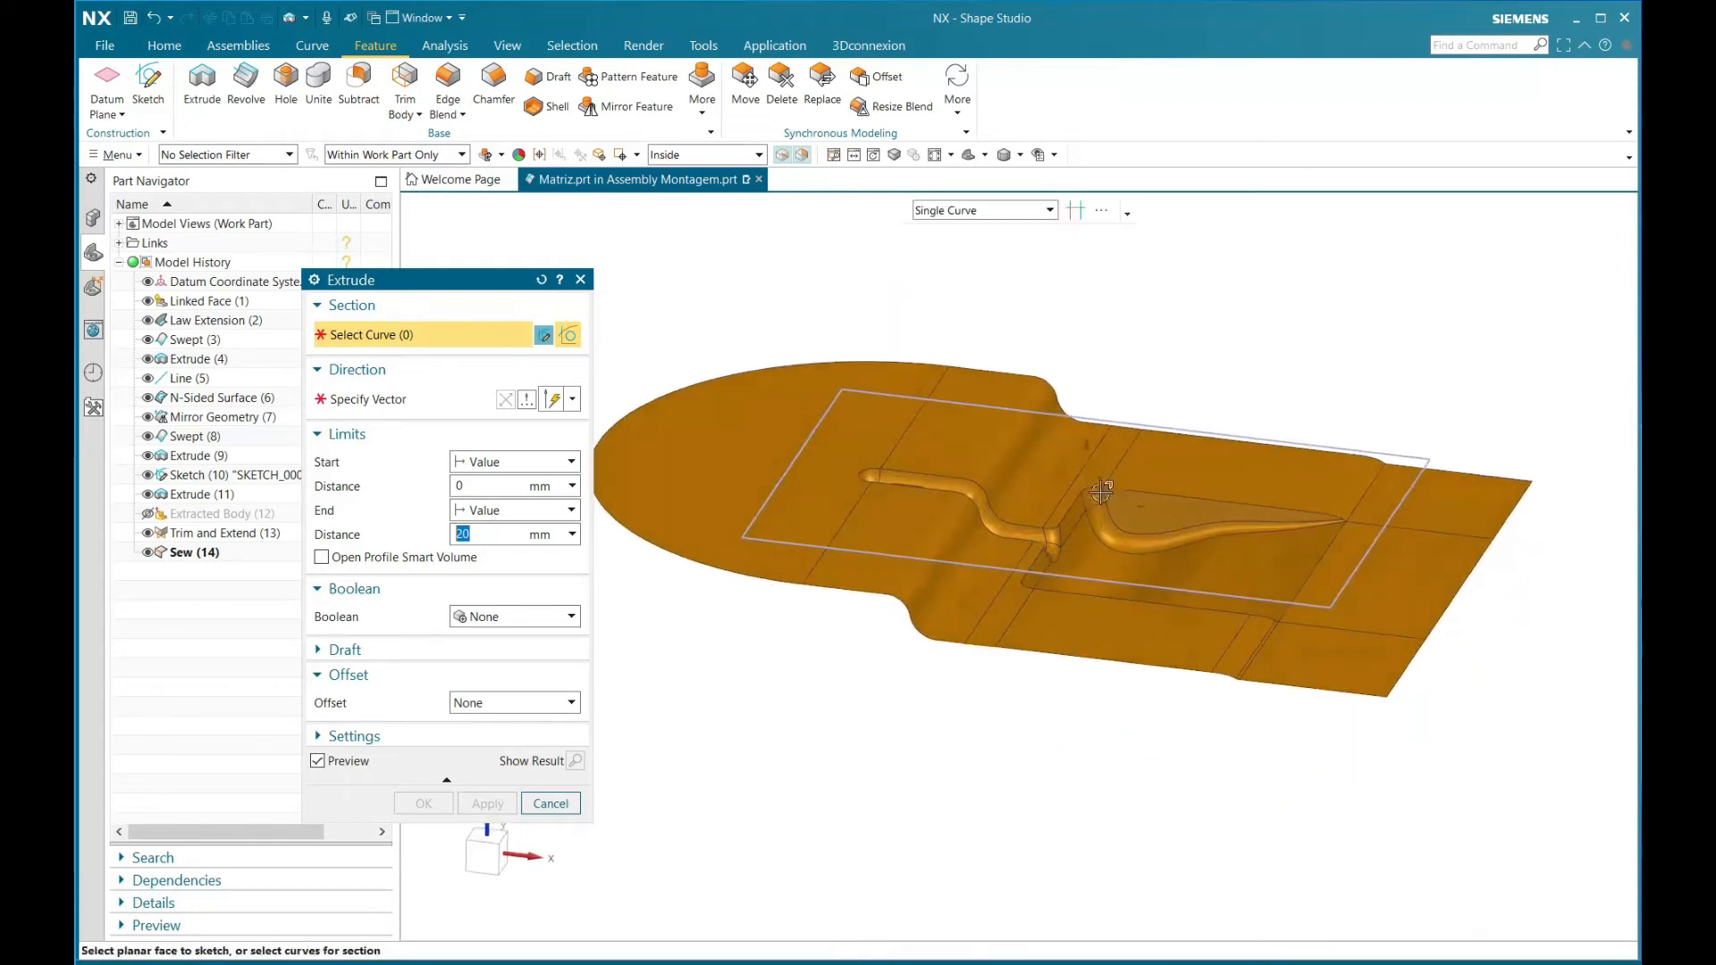
left_click(228, 154)
left_click(228, 197)
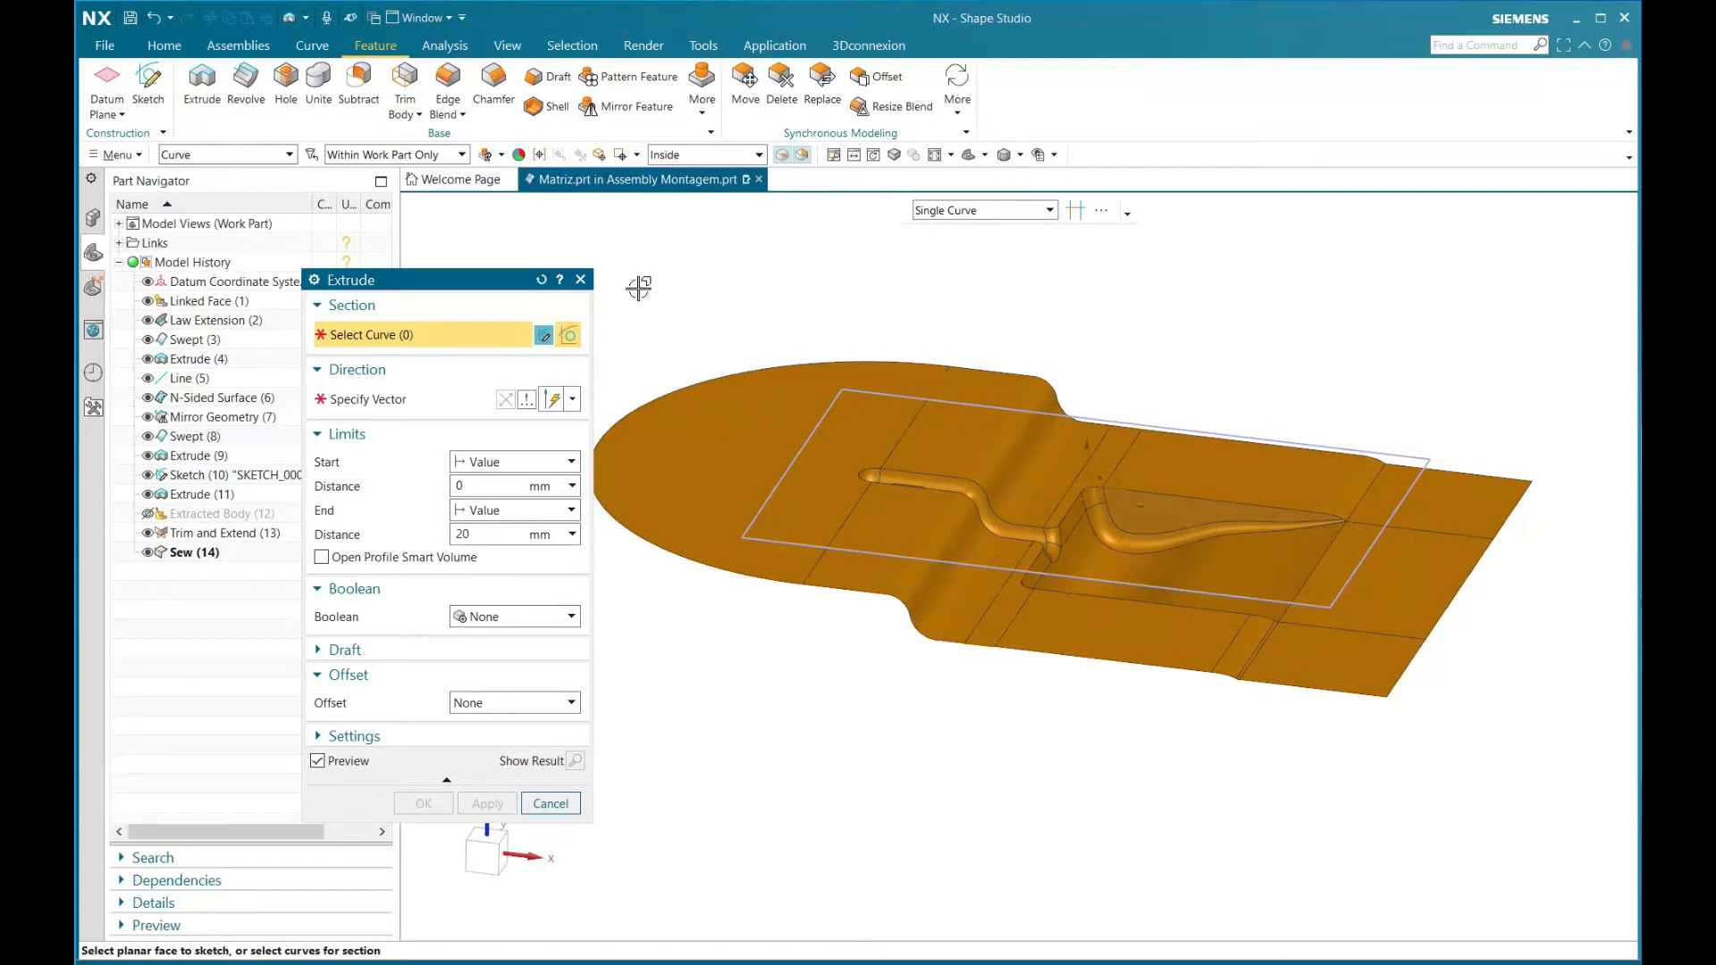
left_click(367, 154)
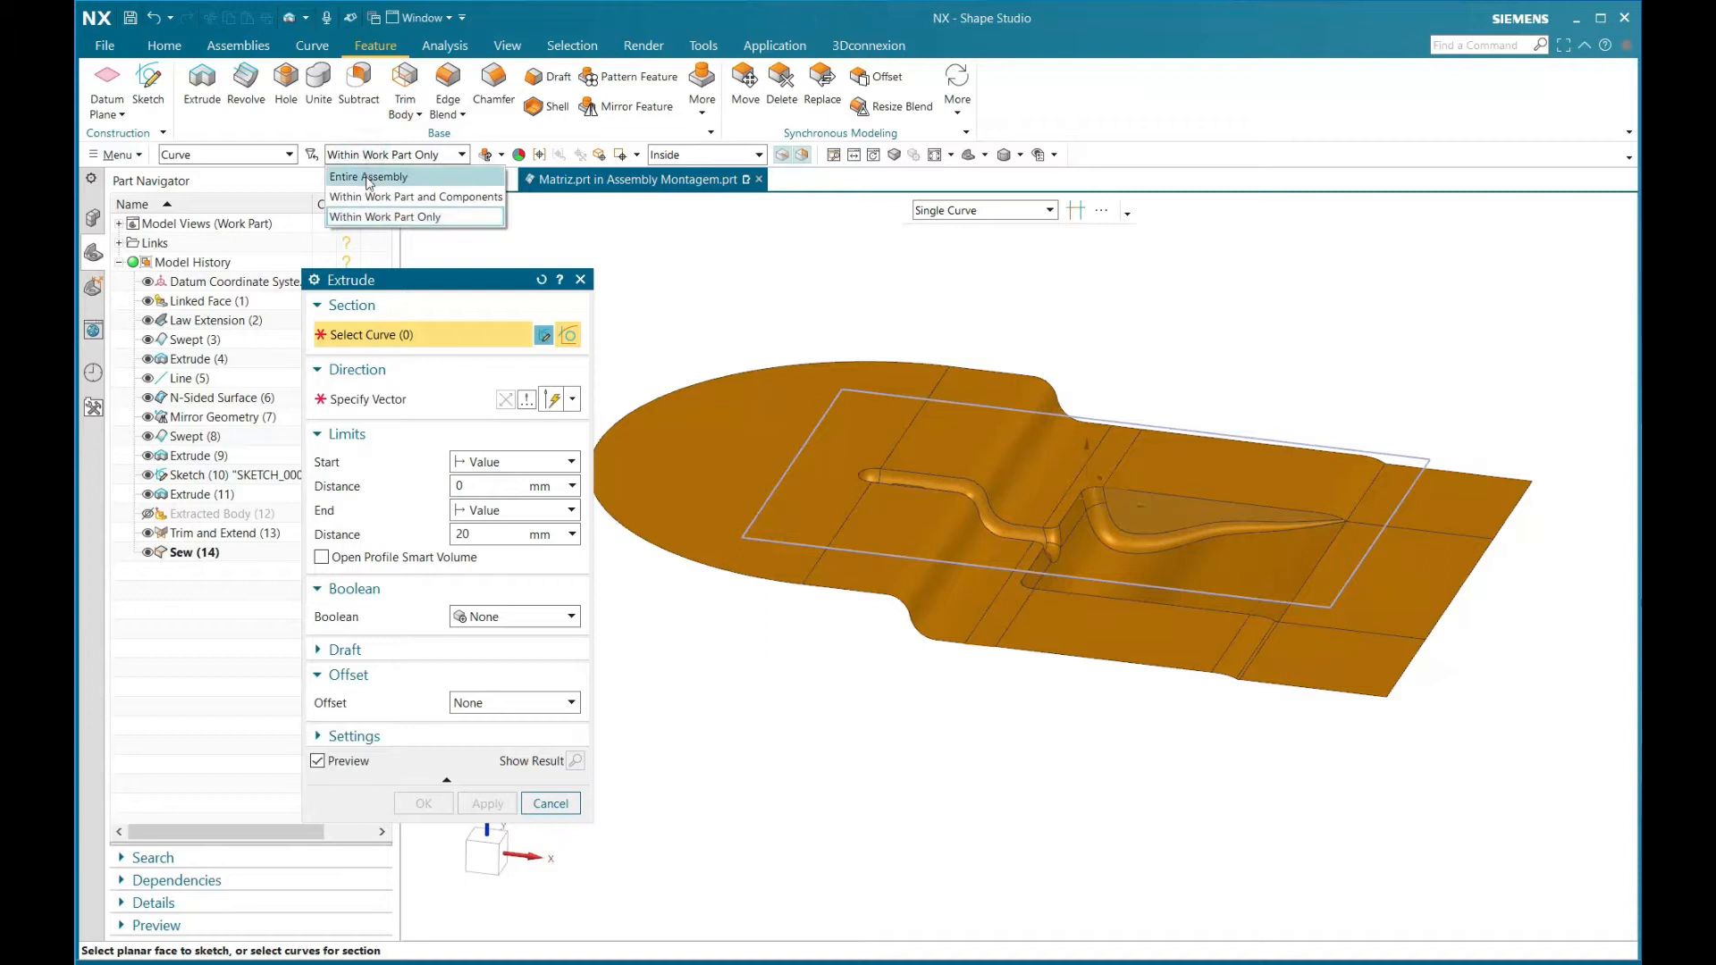
left_click(366, 172)
left_click(1376, 454)
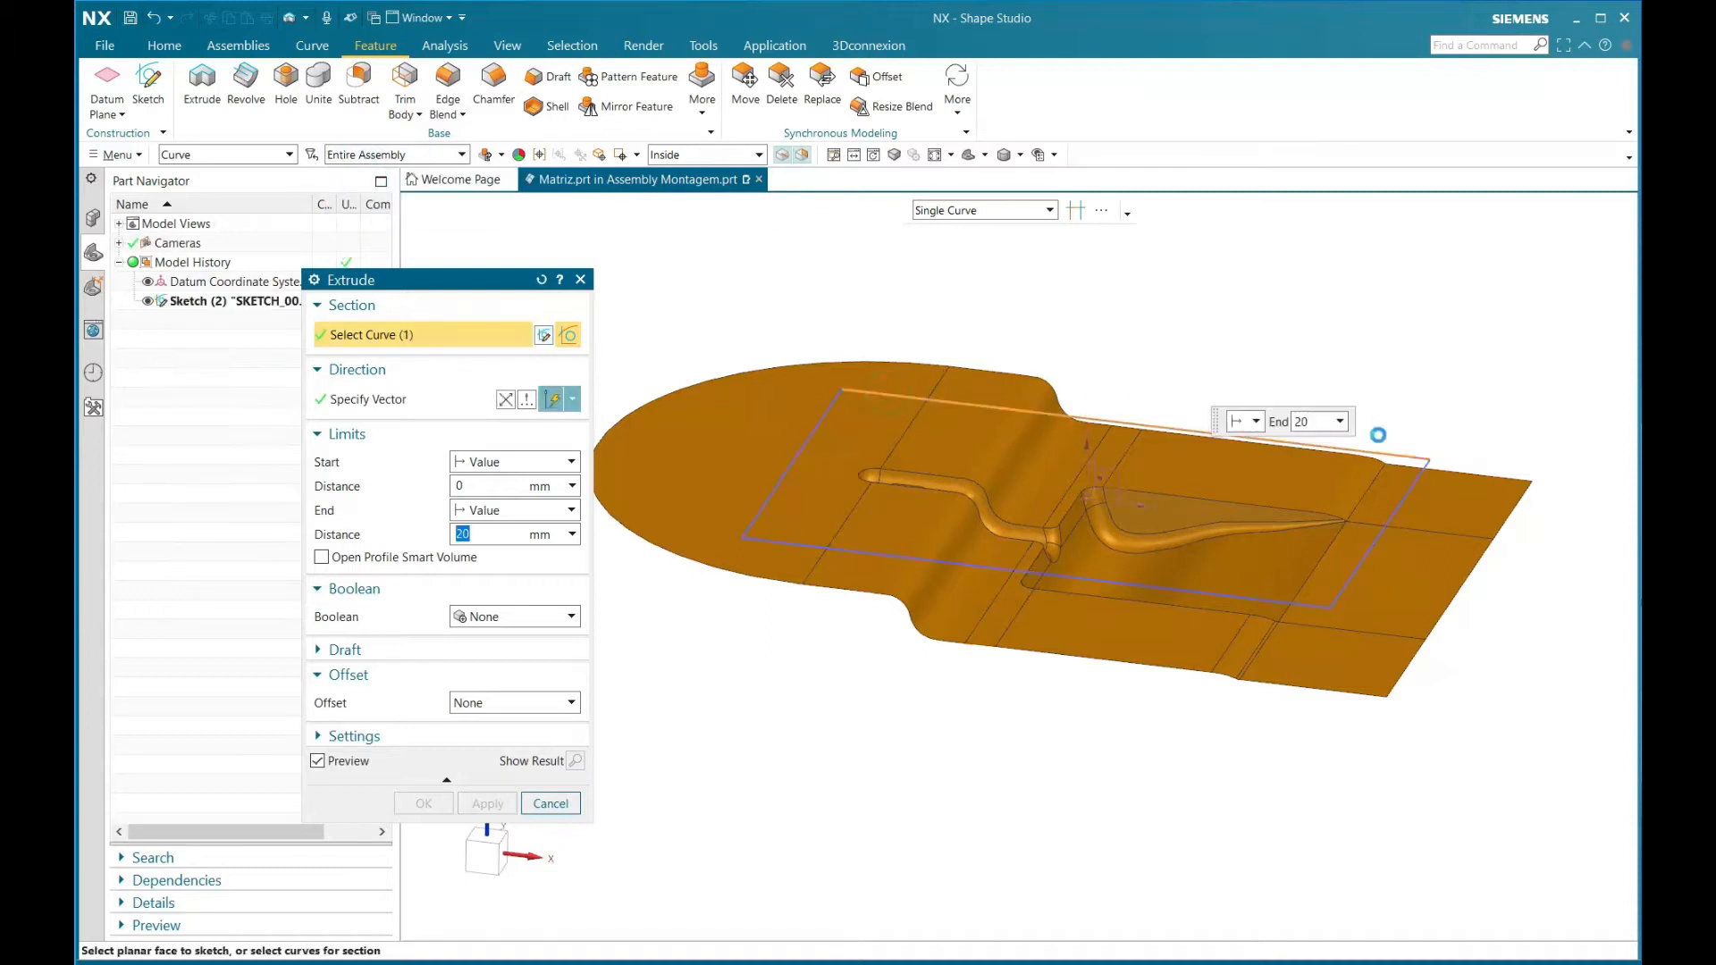
left_click(1409, 475)
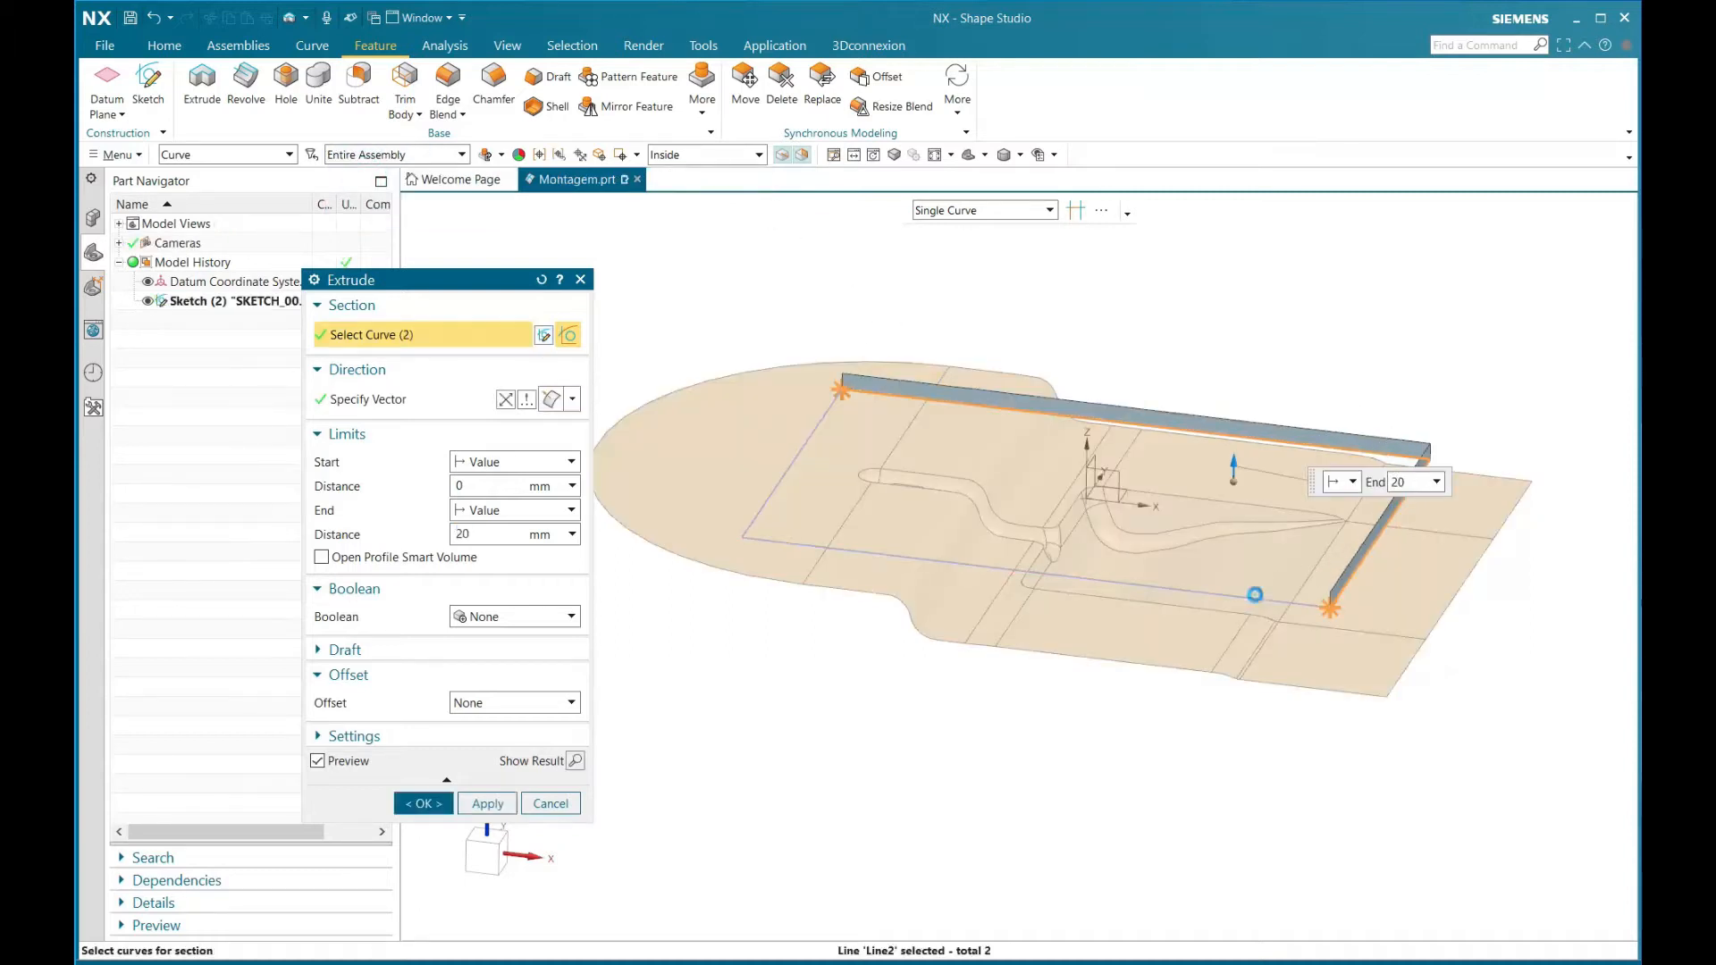
left_click(1255, 595)
left_click(774, 483)
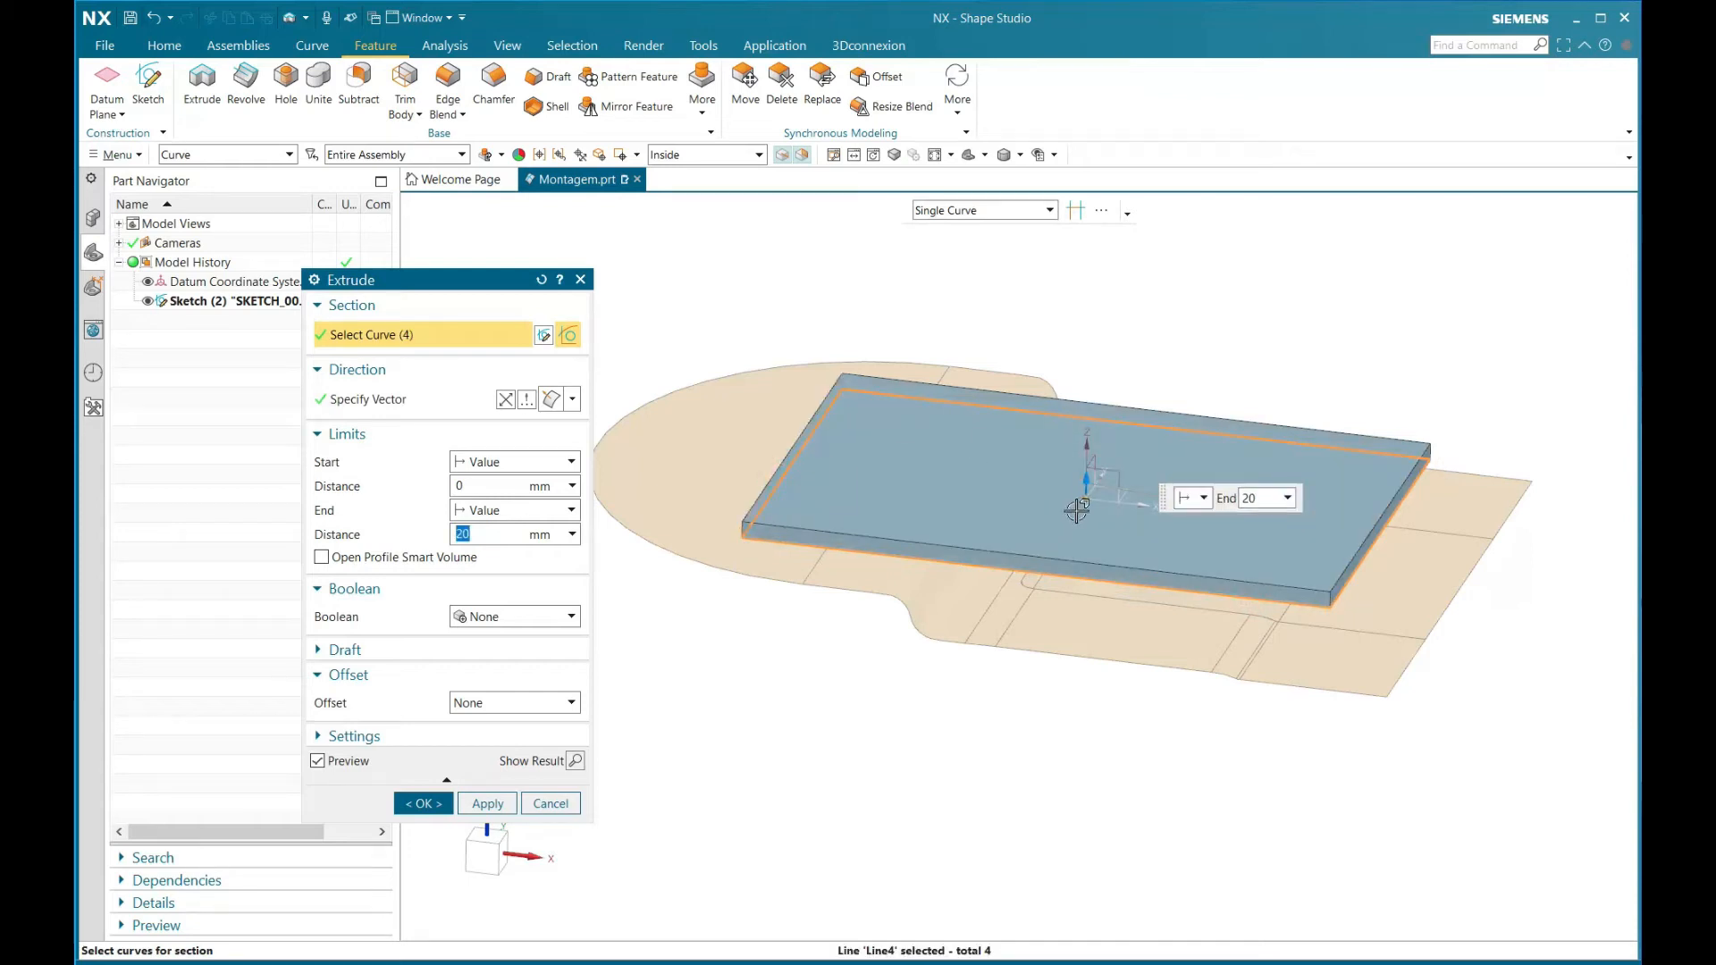
left_click_drag(1087, 503, 1082, 742)
left_click_drag(1090, 467, 1092, 404)
middle_click_drag(1302, 303, 1302, 291)
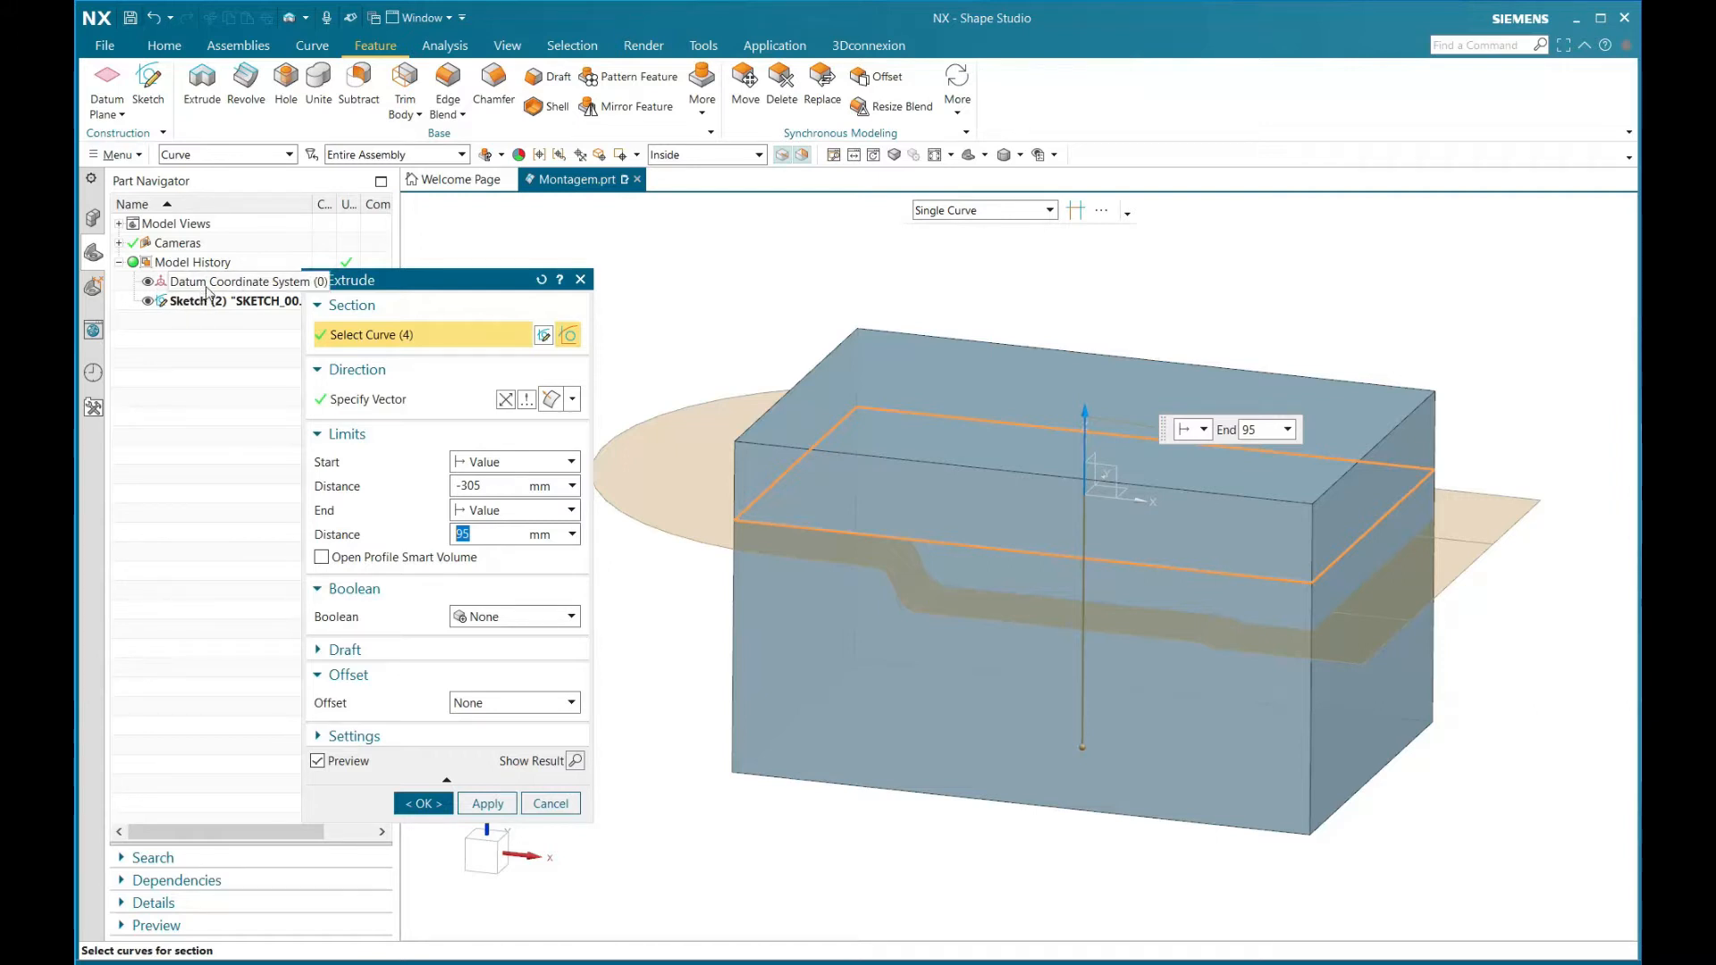
left_click(93, 217)
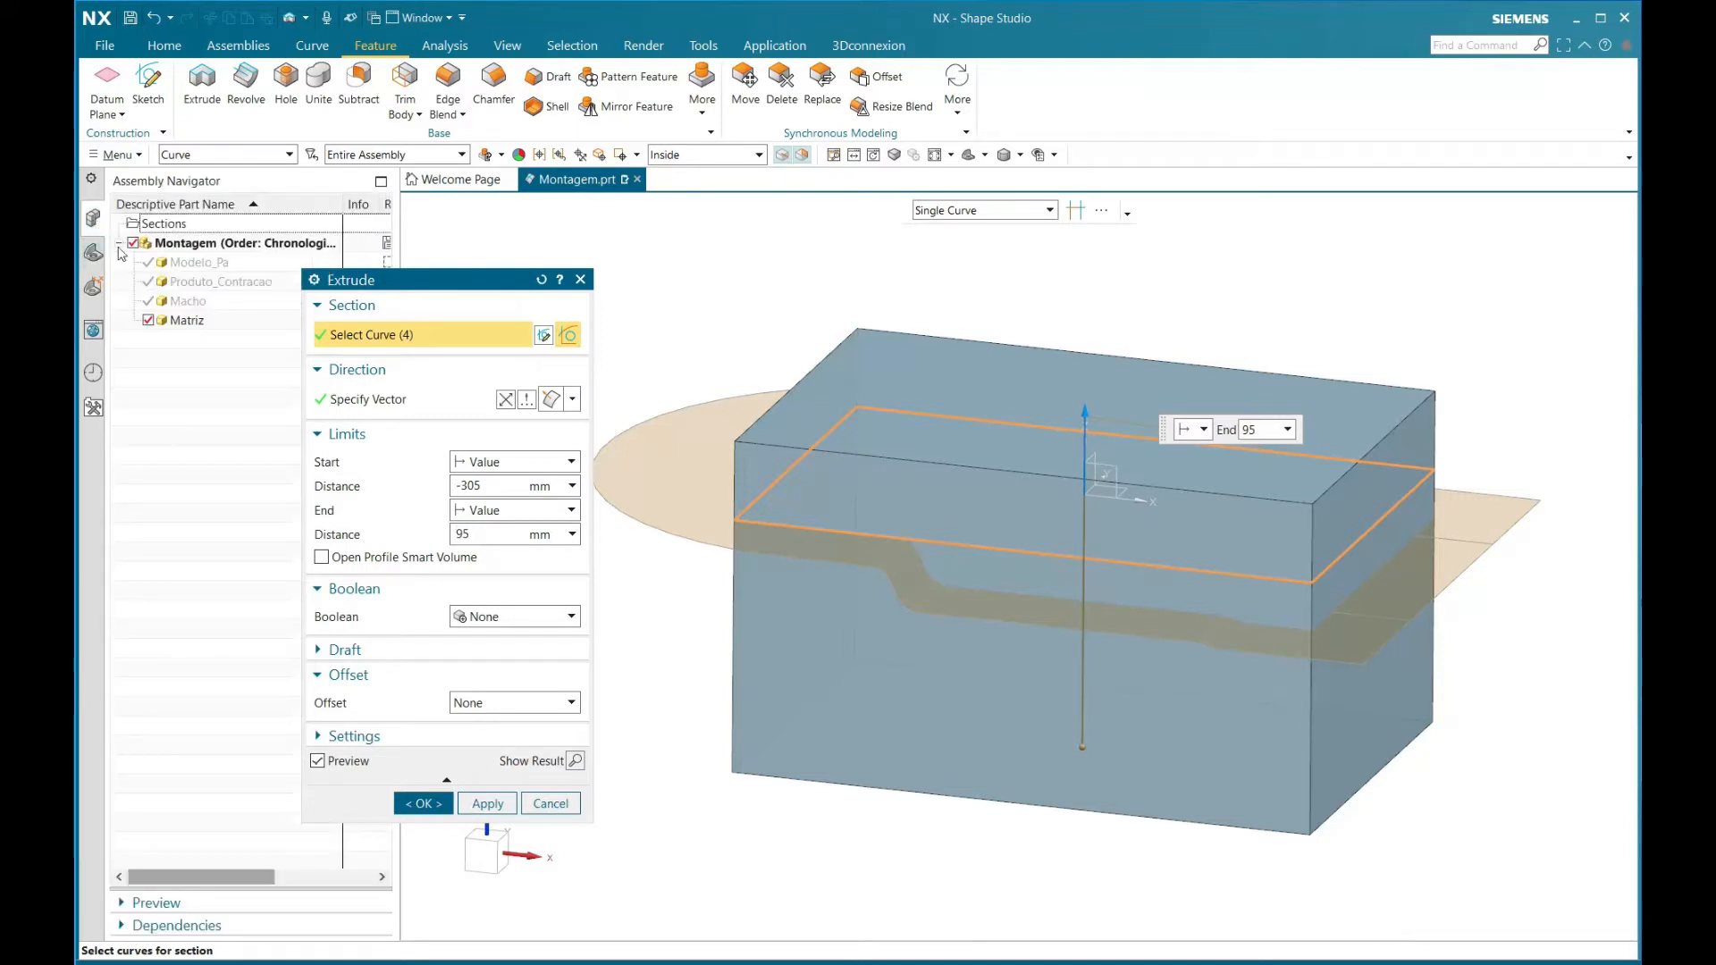
left_click(547, 803)
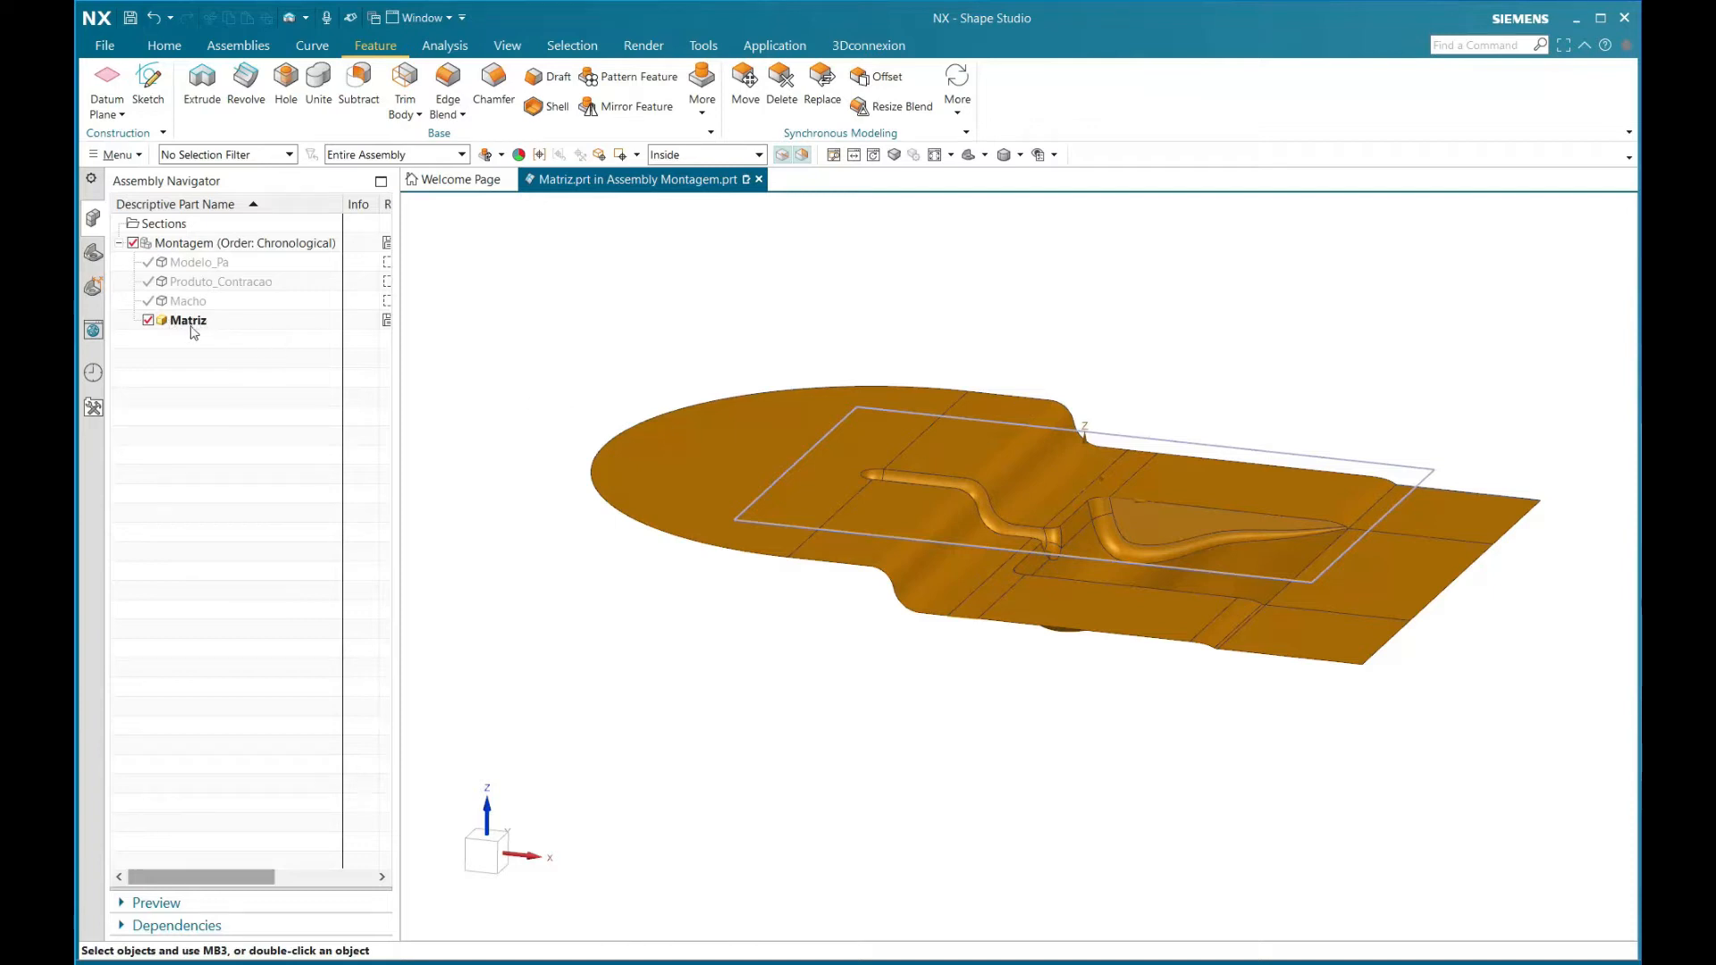
Link the assembly's rectangular sketch into the Matriz part as an associative sketch with the WAVE Geometry Linker
left_click(236, 46)
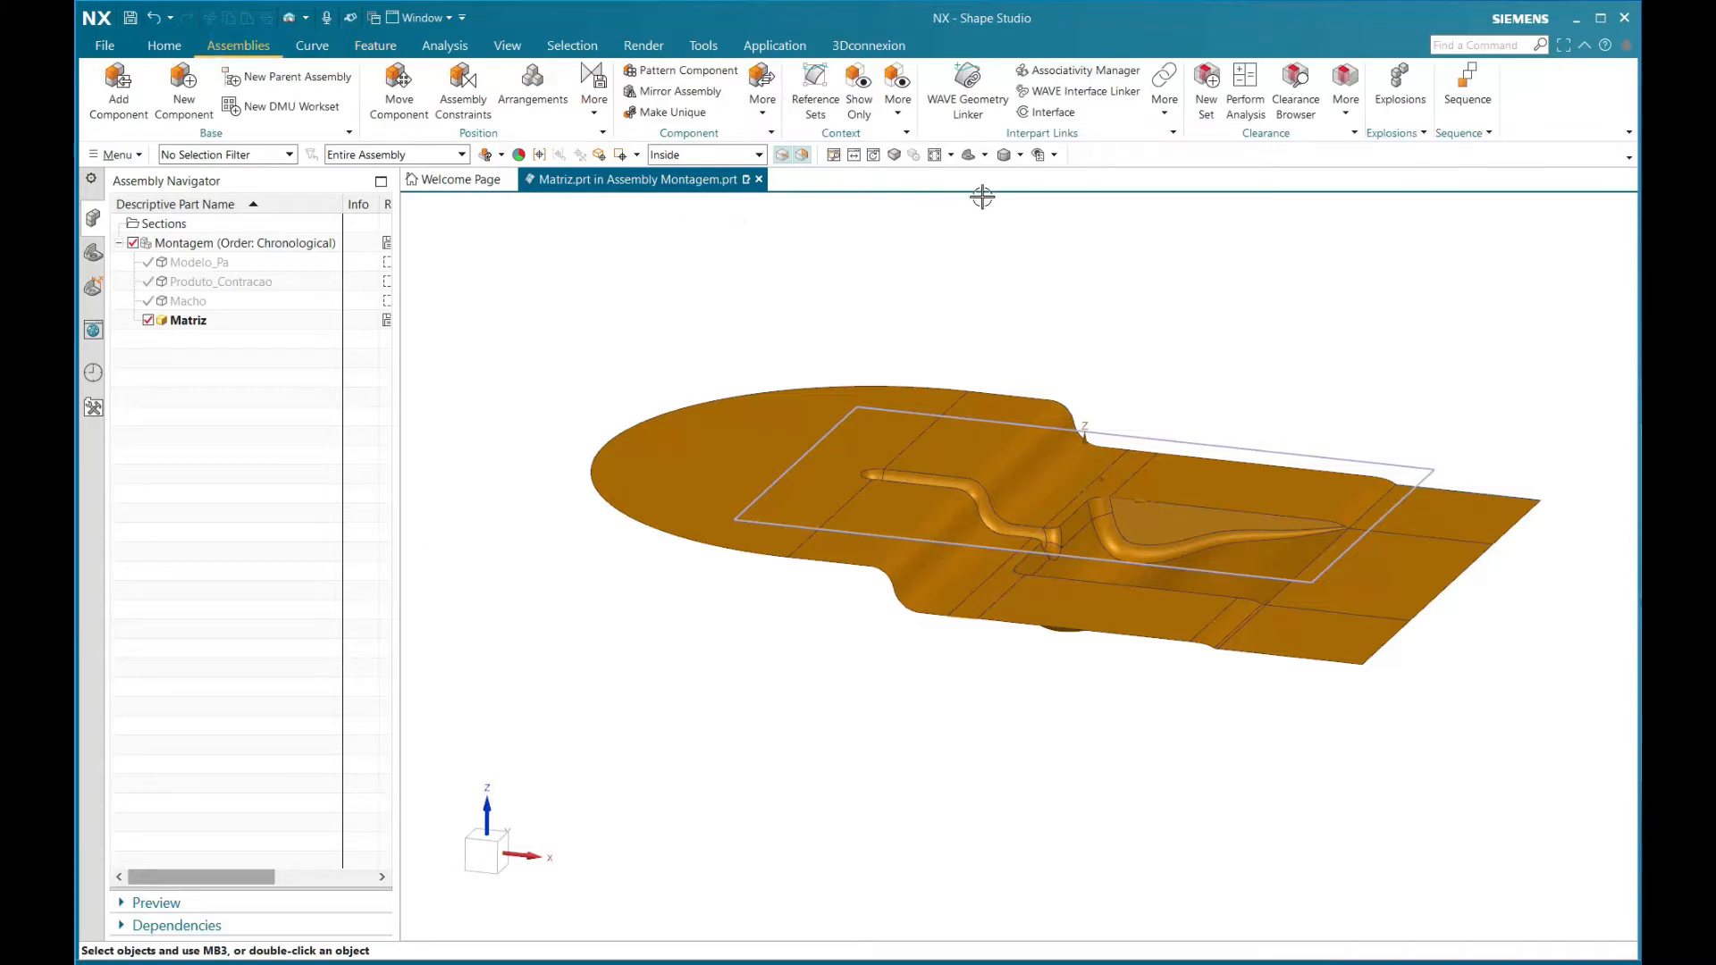
left_click(982, 97)
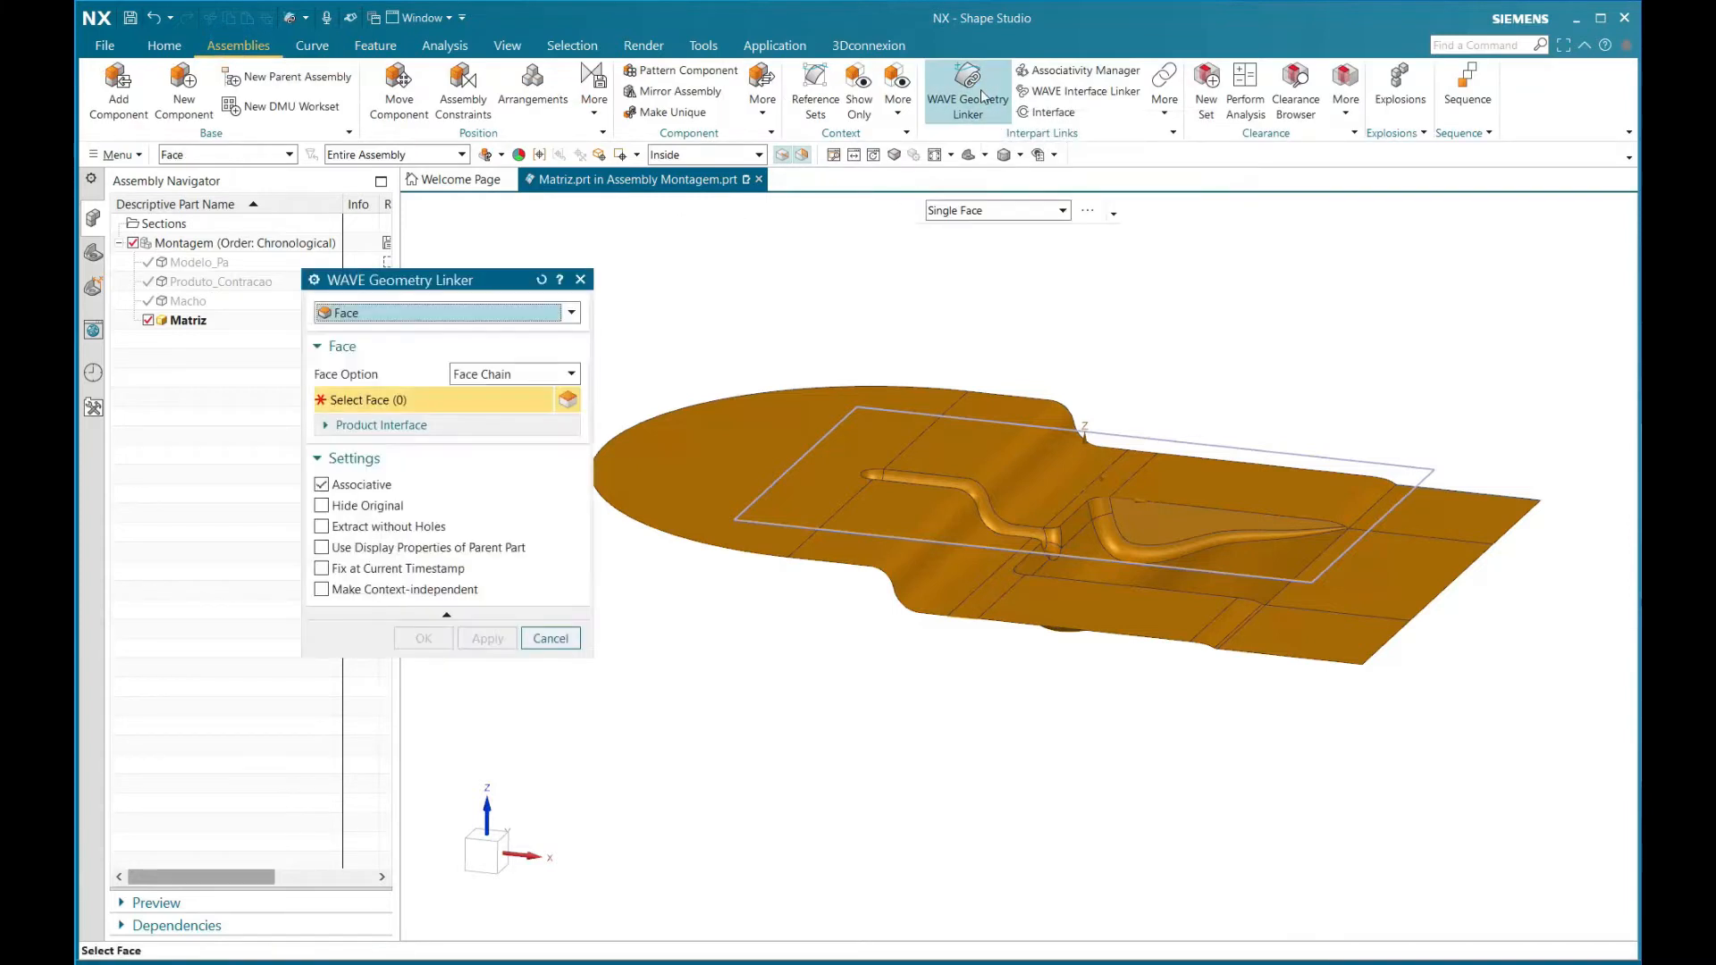
left_click(365, 313)
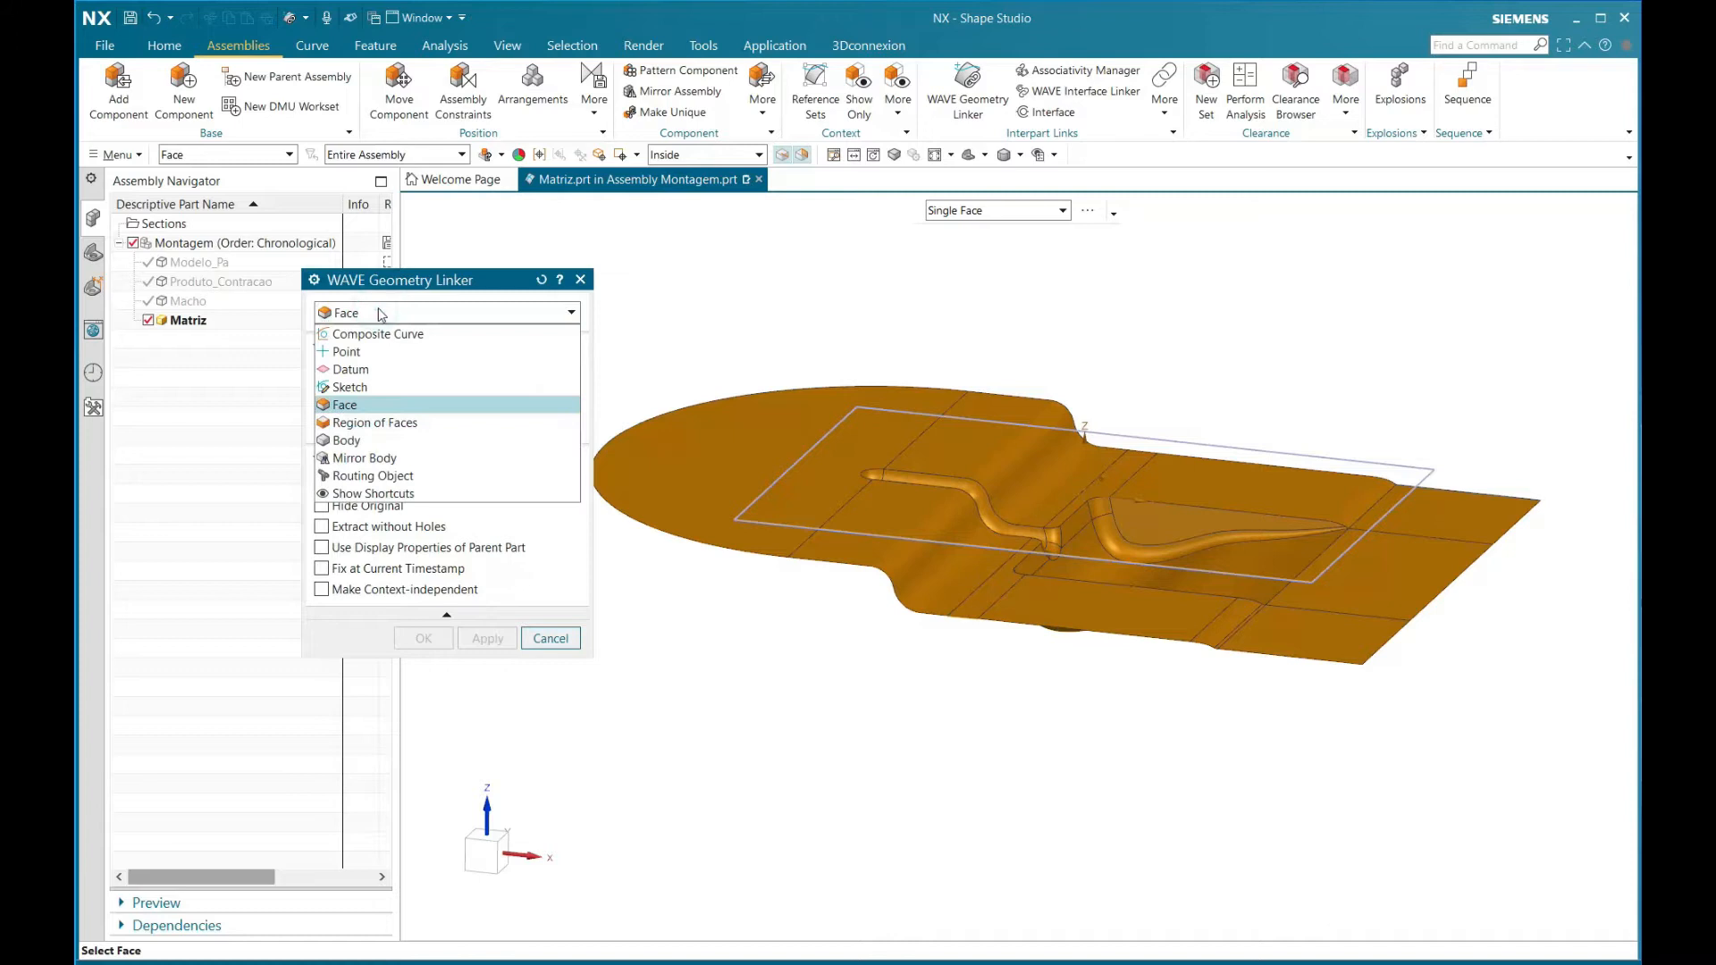
left_click(350, 387)
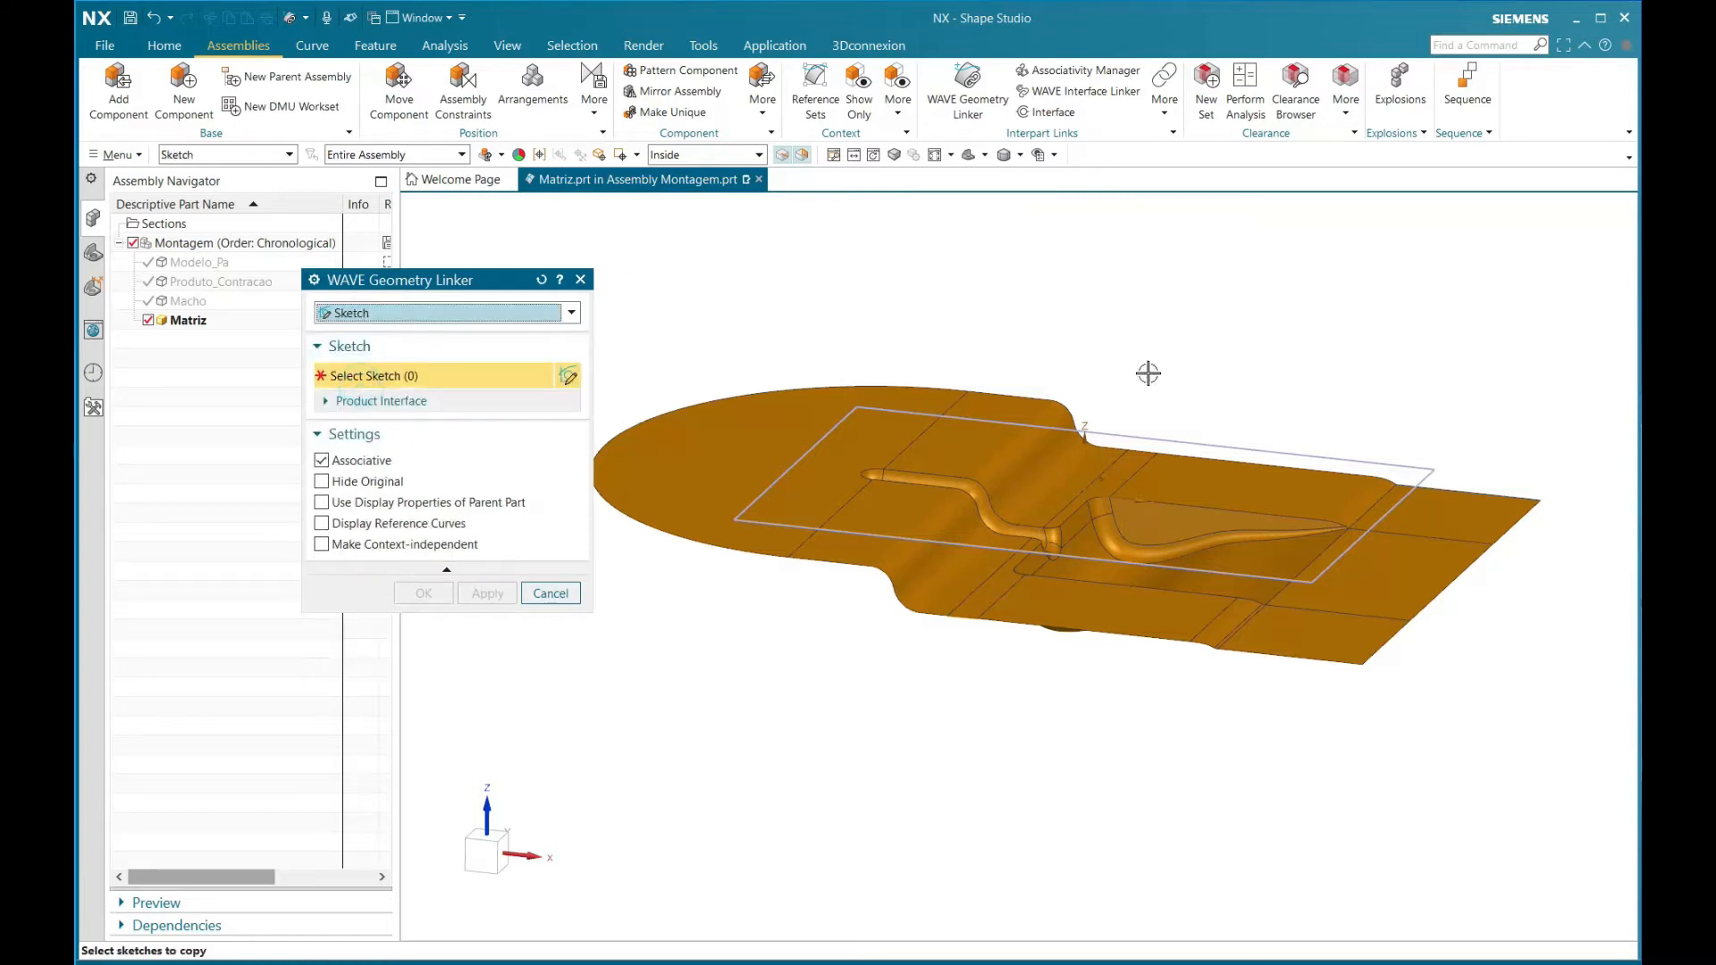
left_click(1181, 439)
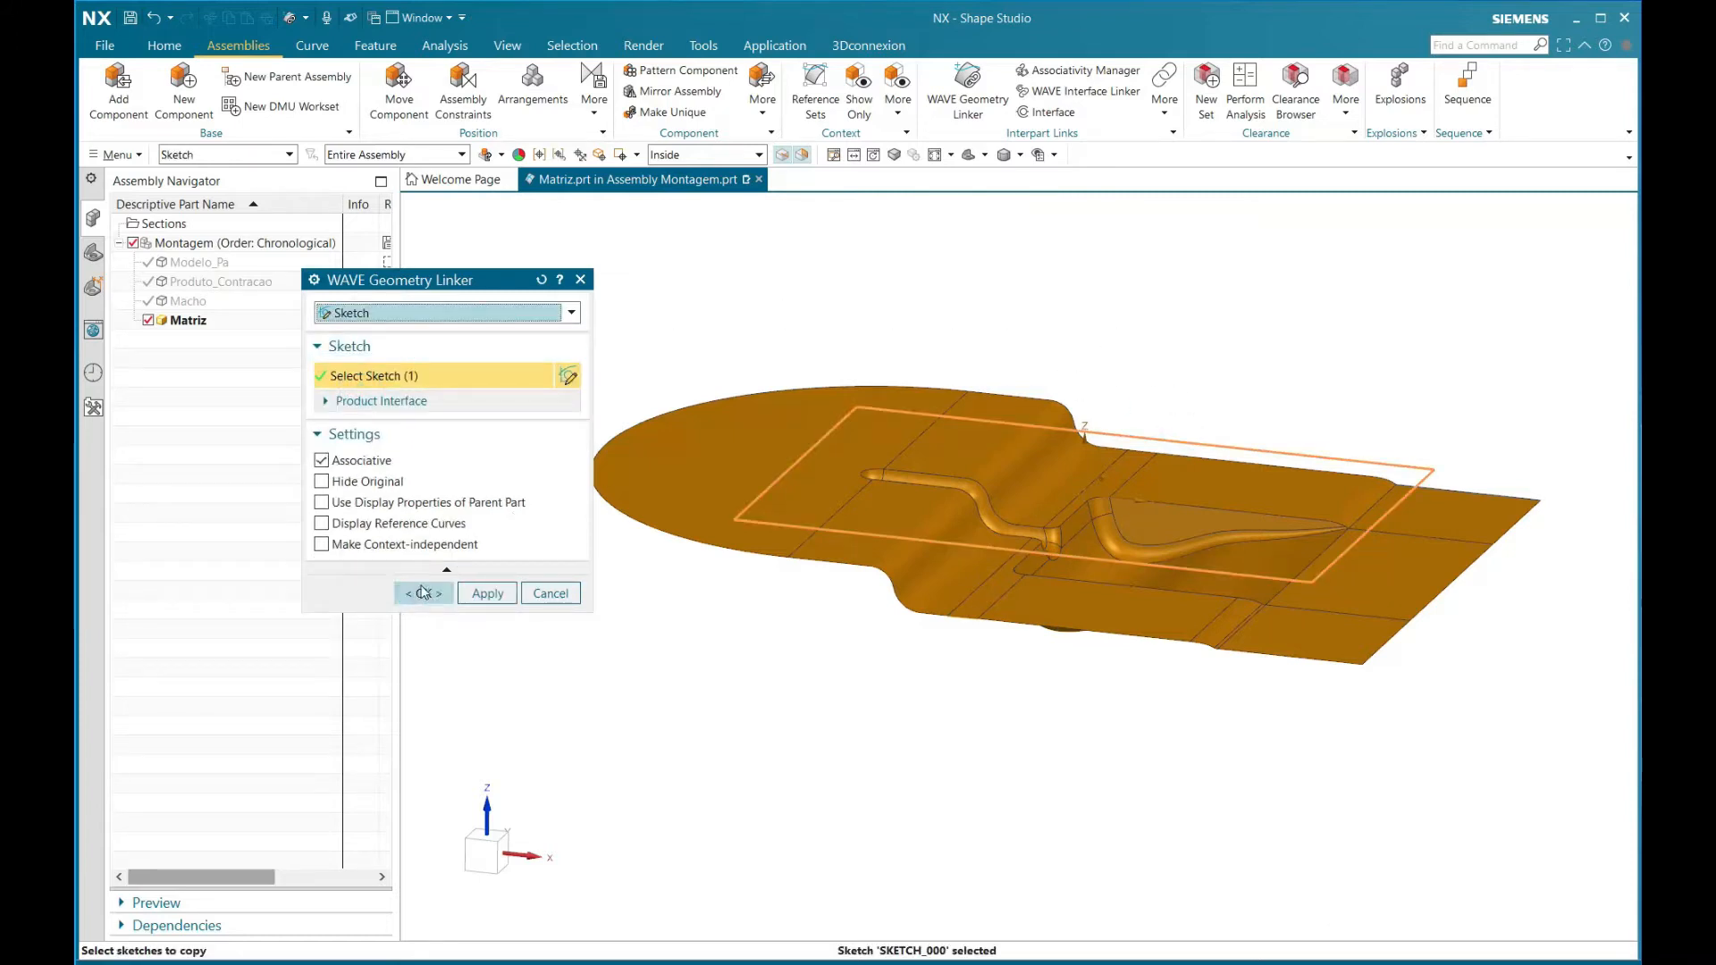
left_click(424, 592)
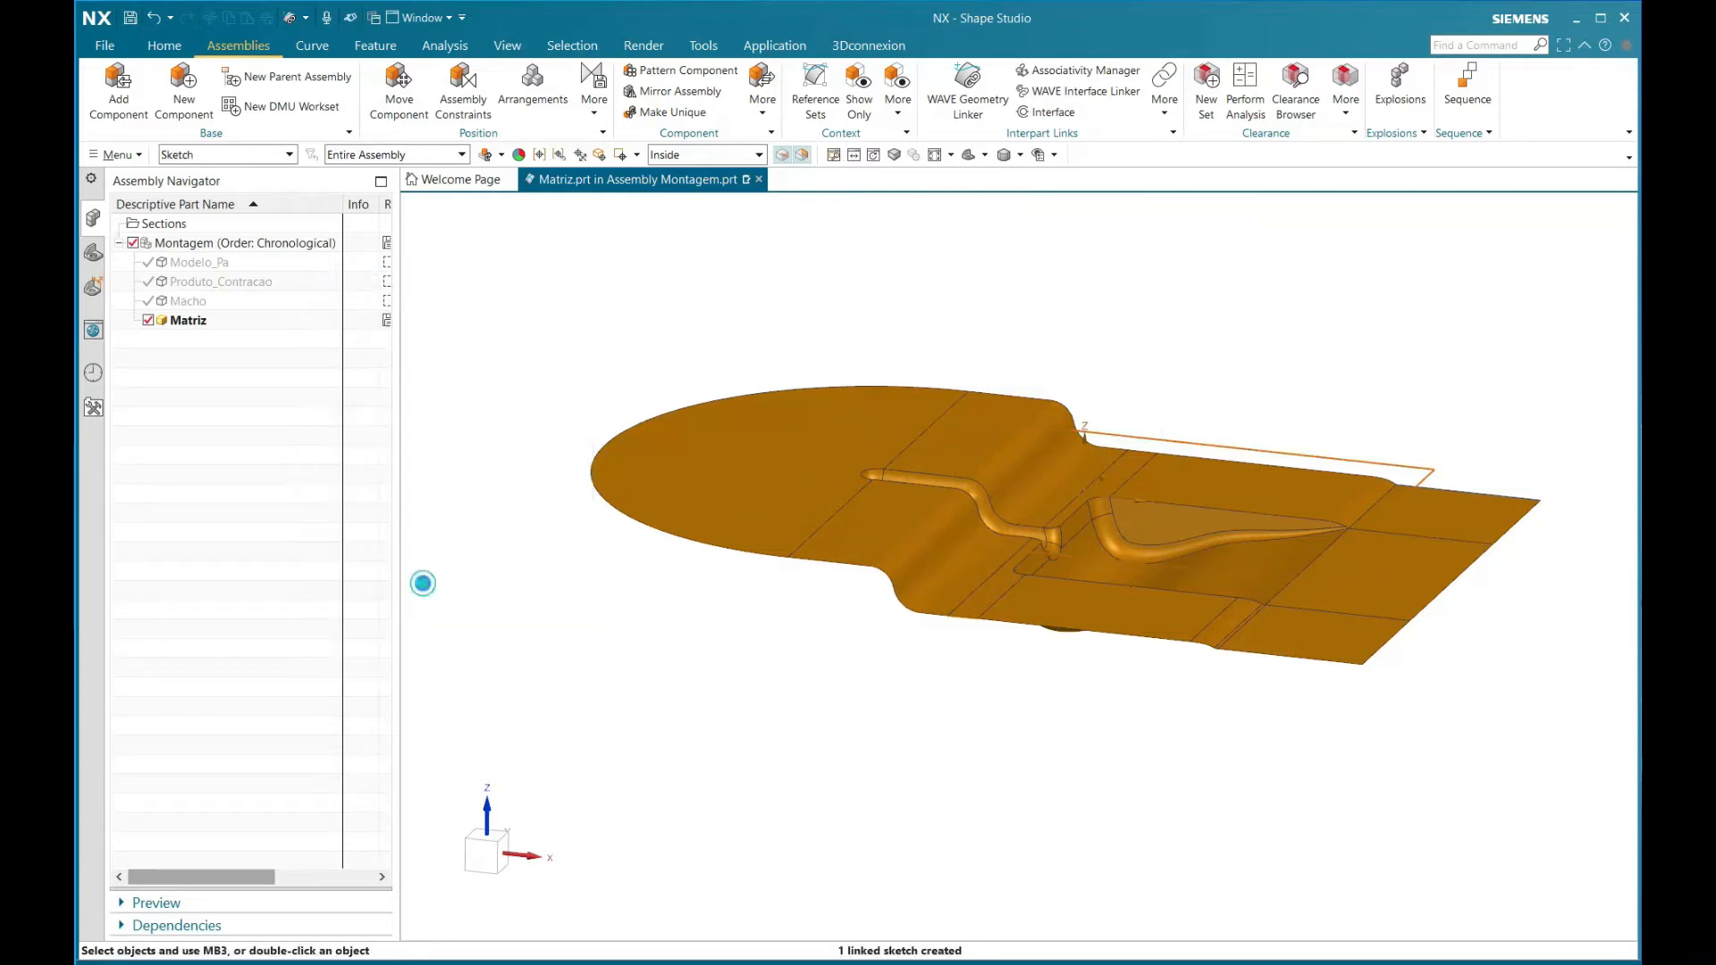
Extrude the linked rectangular sketch into a separate solid block, from -230 mm to 75 mm, with no Boolean
left_click(93, 261)
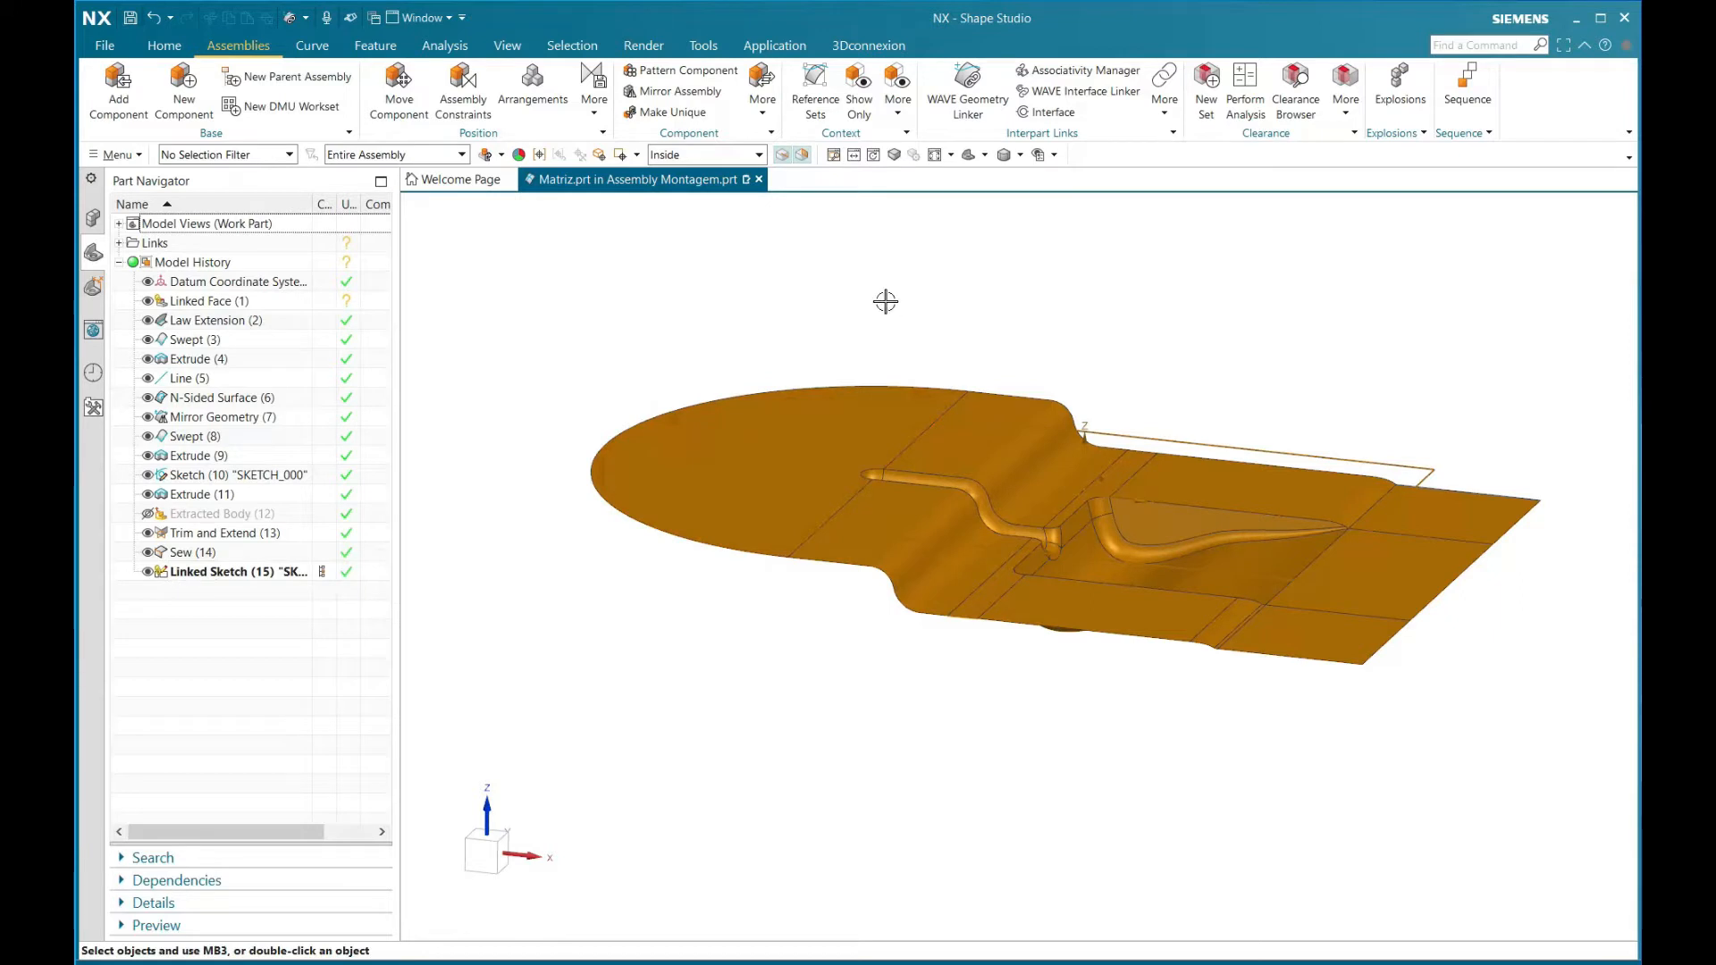
left_click(375, 48)
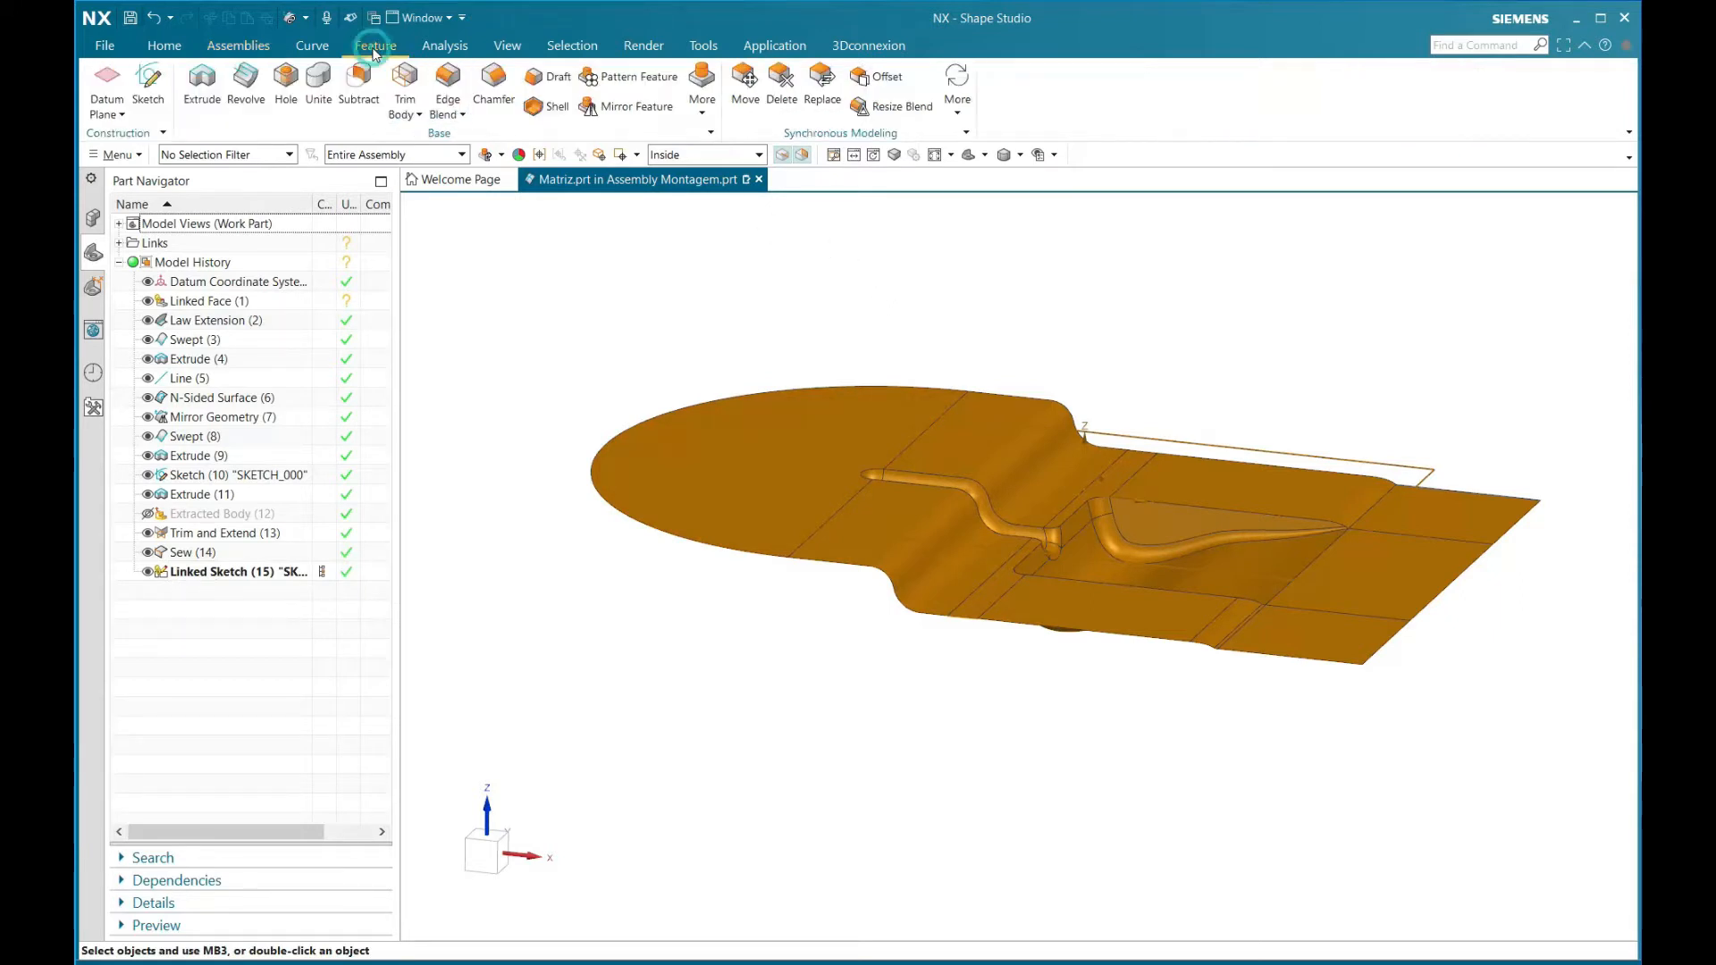
left_click(202, 89)
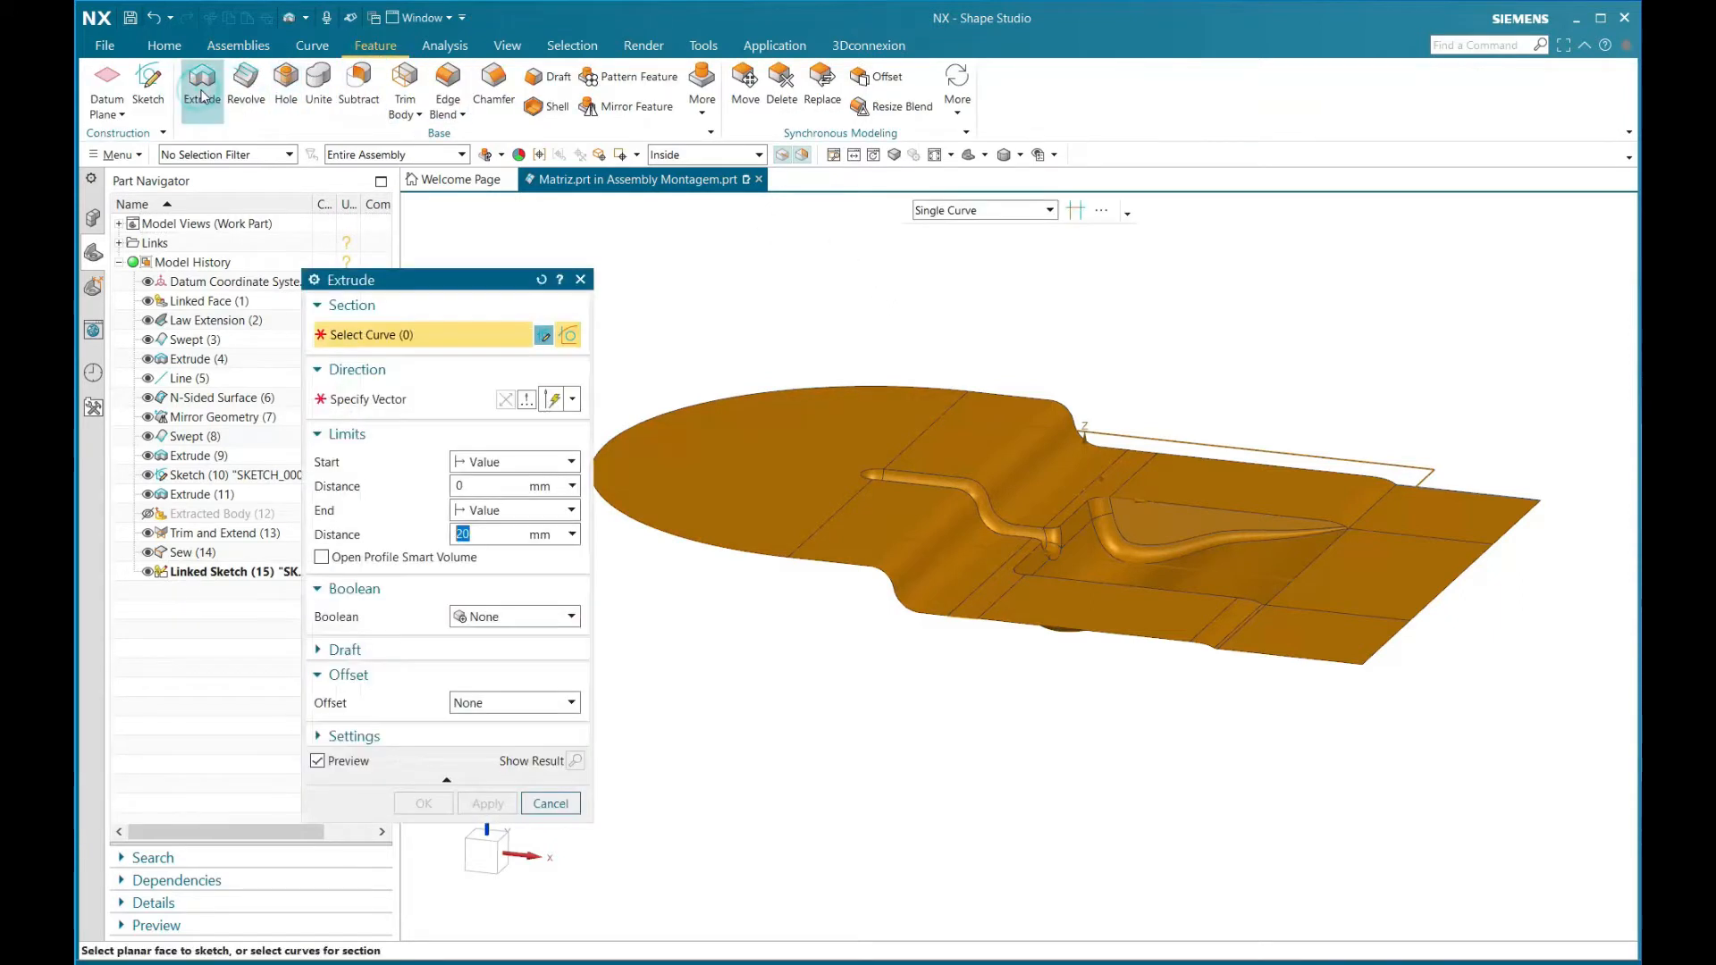
left_click(198, 573)
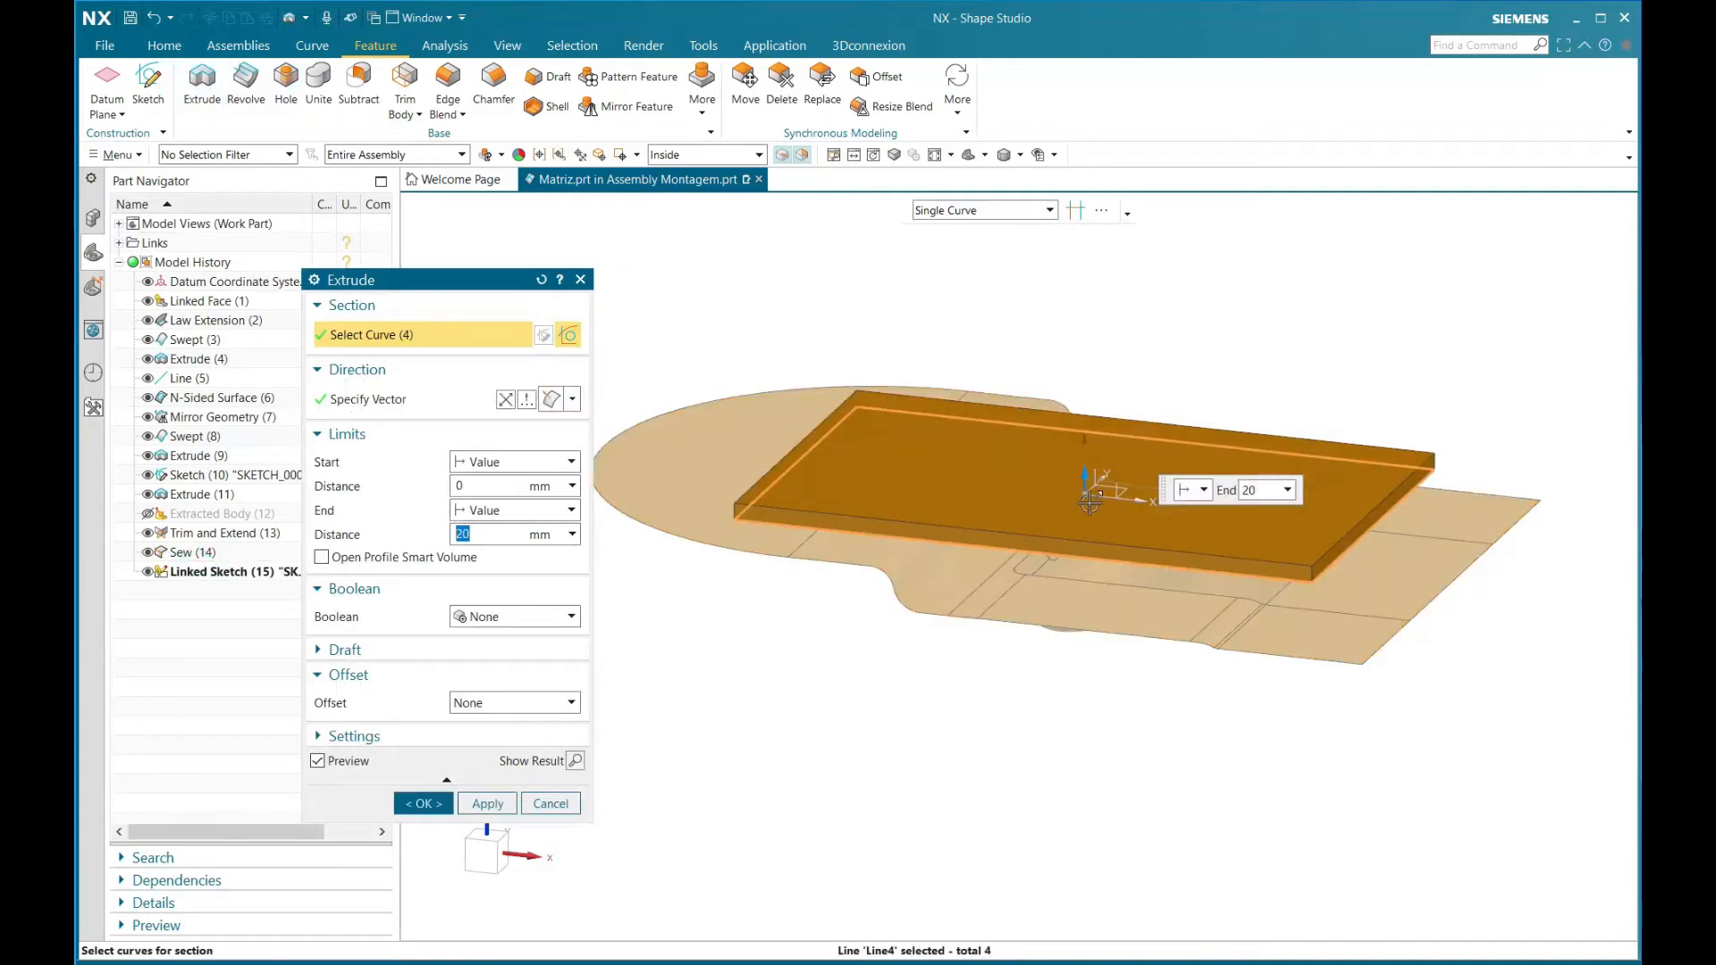
left_click_drag(1086, 528, 1086, 769)
middle_click_drag(1295, 376, 1322, 341)
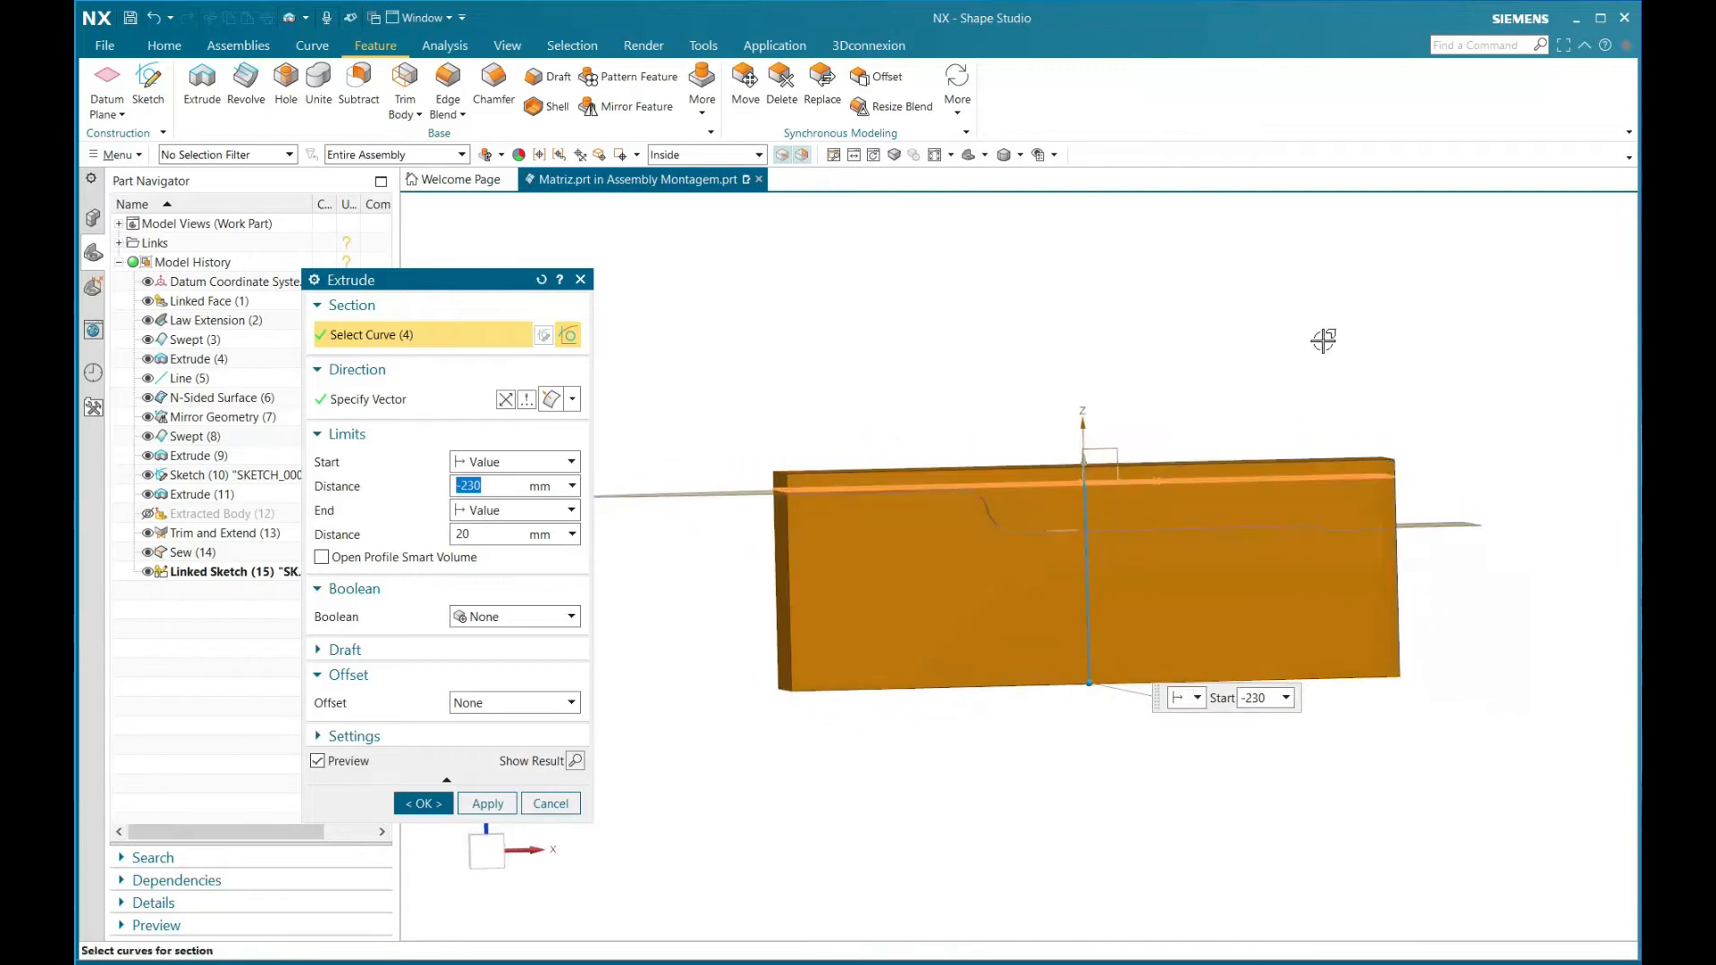
left_click_drag(1084, 452, 1082, 404)
mouse_move(1199, 358)
middle_mouse_down()
mouse_move(1233, 321)
mouse_move(1210, 352)
middle_mouse_up()
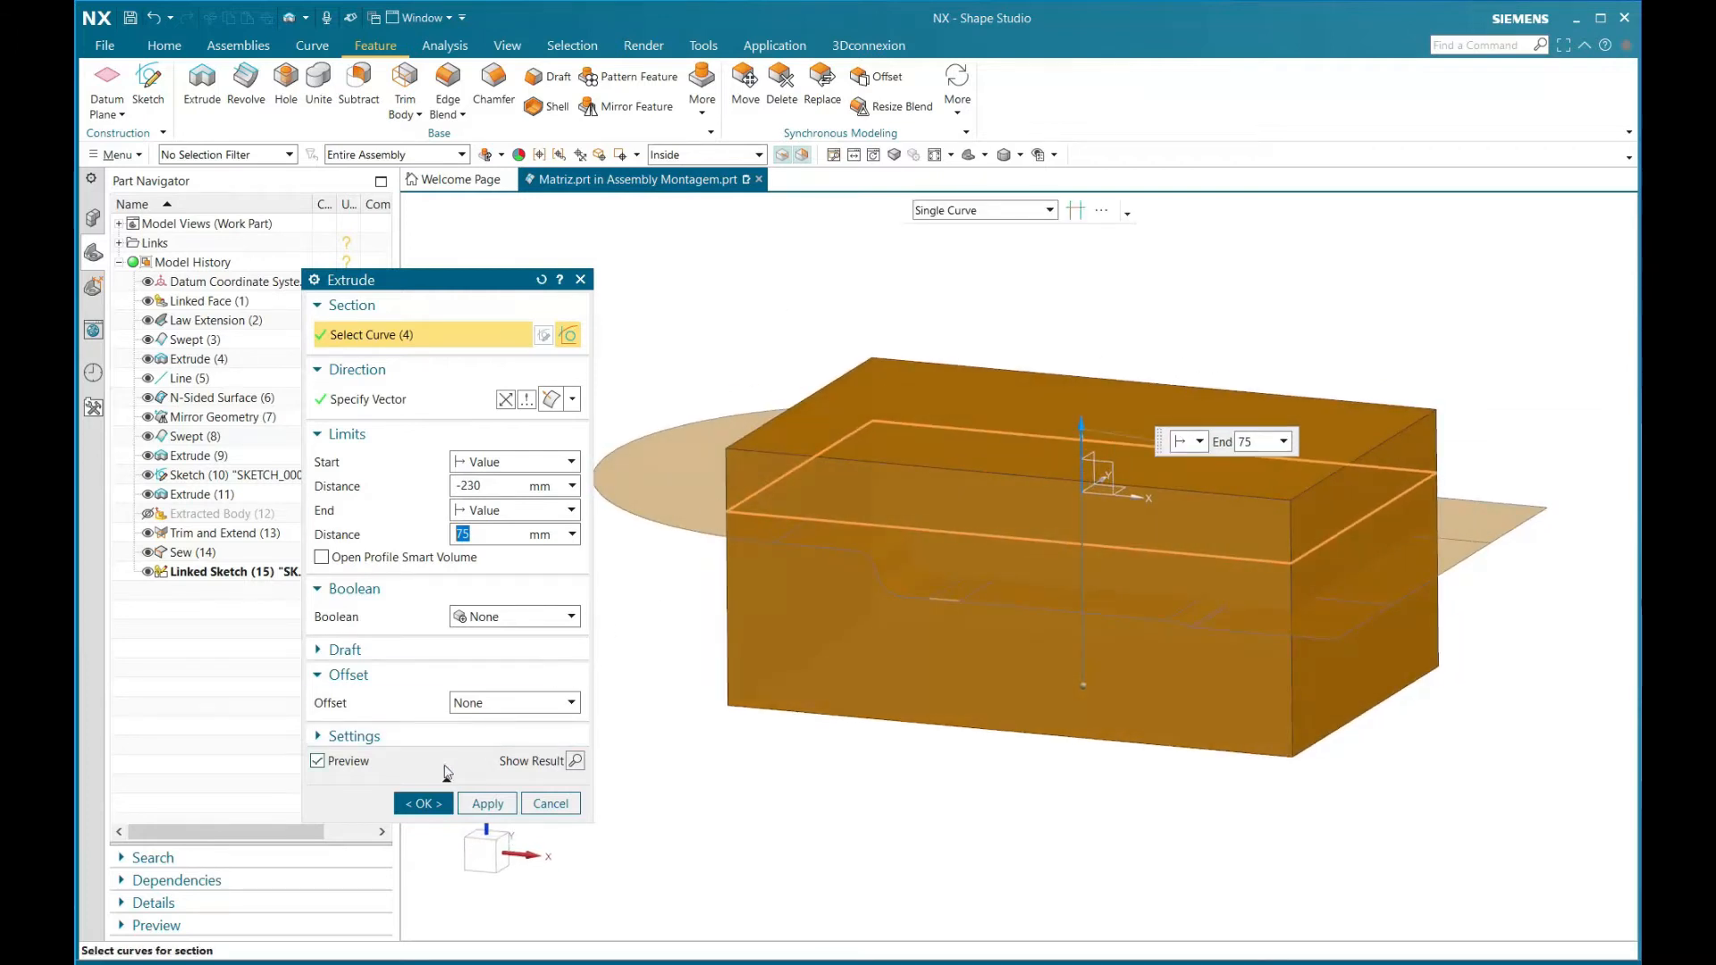
left_click(420, 801)
mouse_move(574, 650)
middle_mouse_down()
mouse_move(533, 673)
mouse_move(570, 669)
mouse_move(555, 651)
middle_mouse_up()
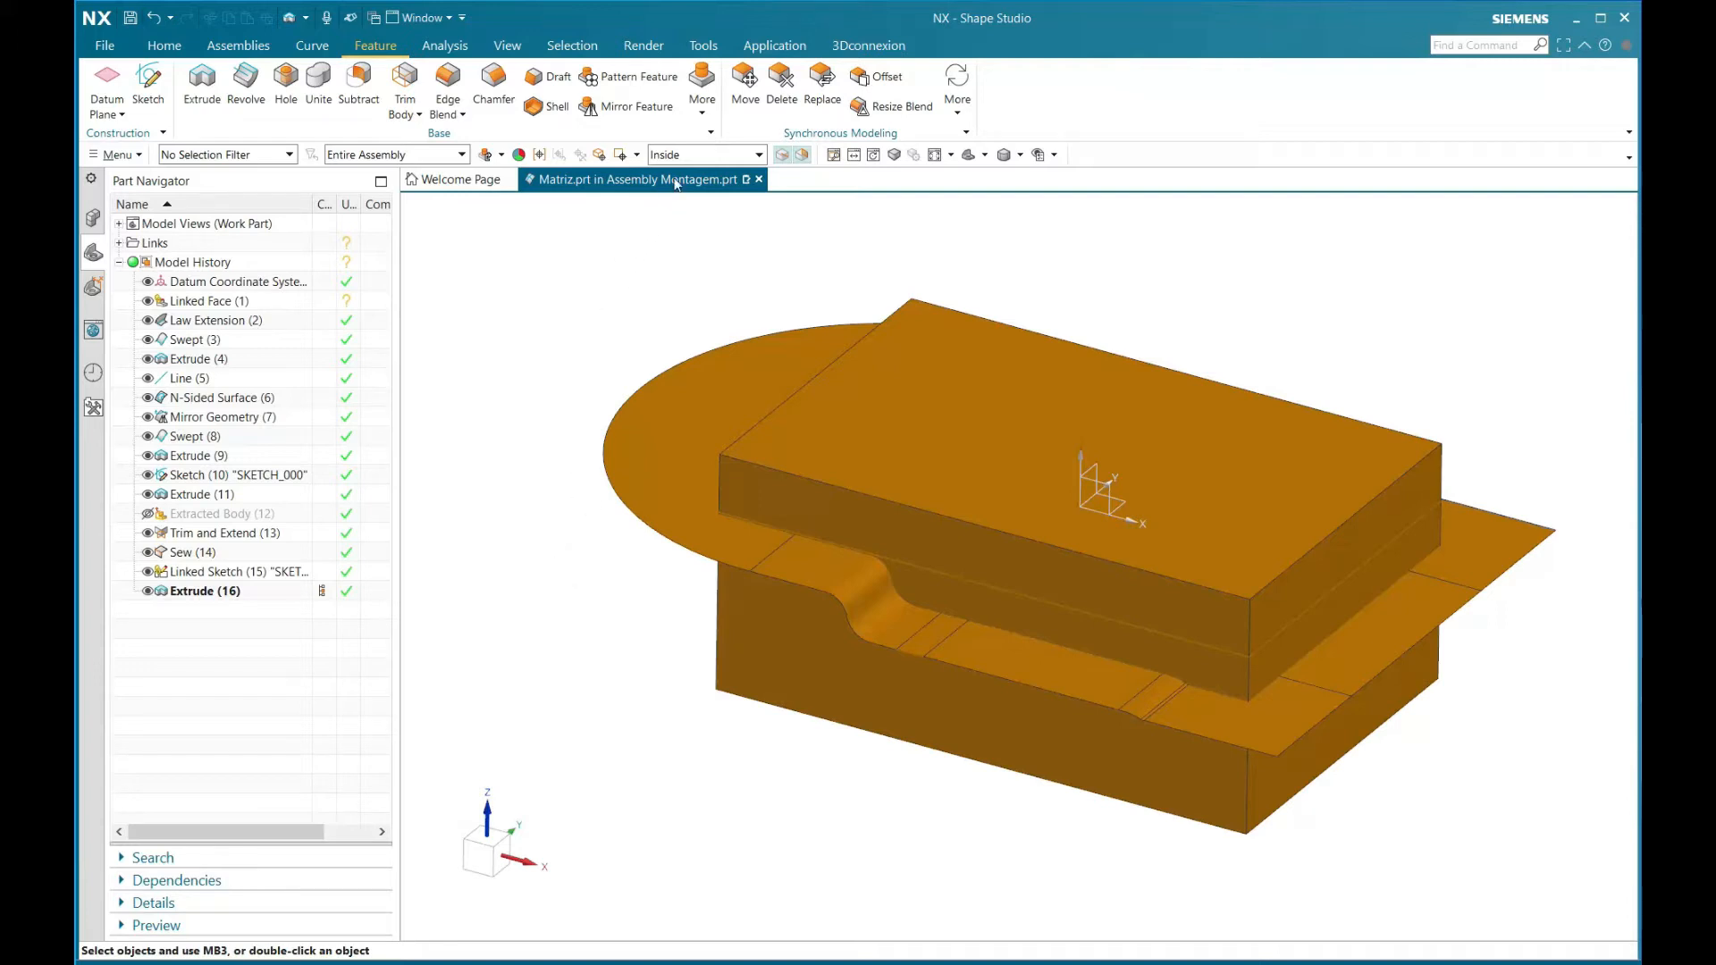
Try to emboss the extruded solid block using the sewn sheet body as the tool, with 0 mm clearance
left_click(705, 114)
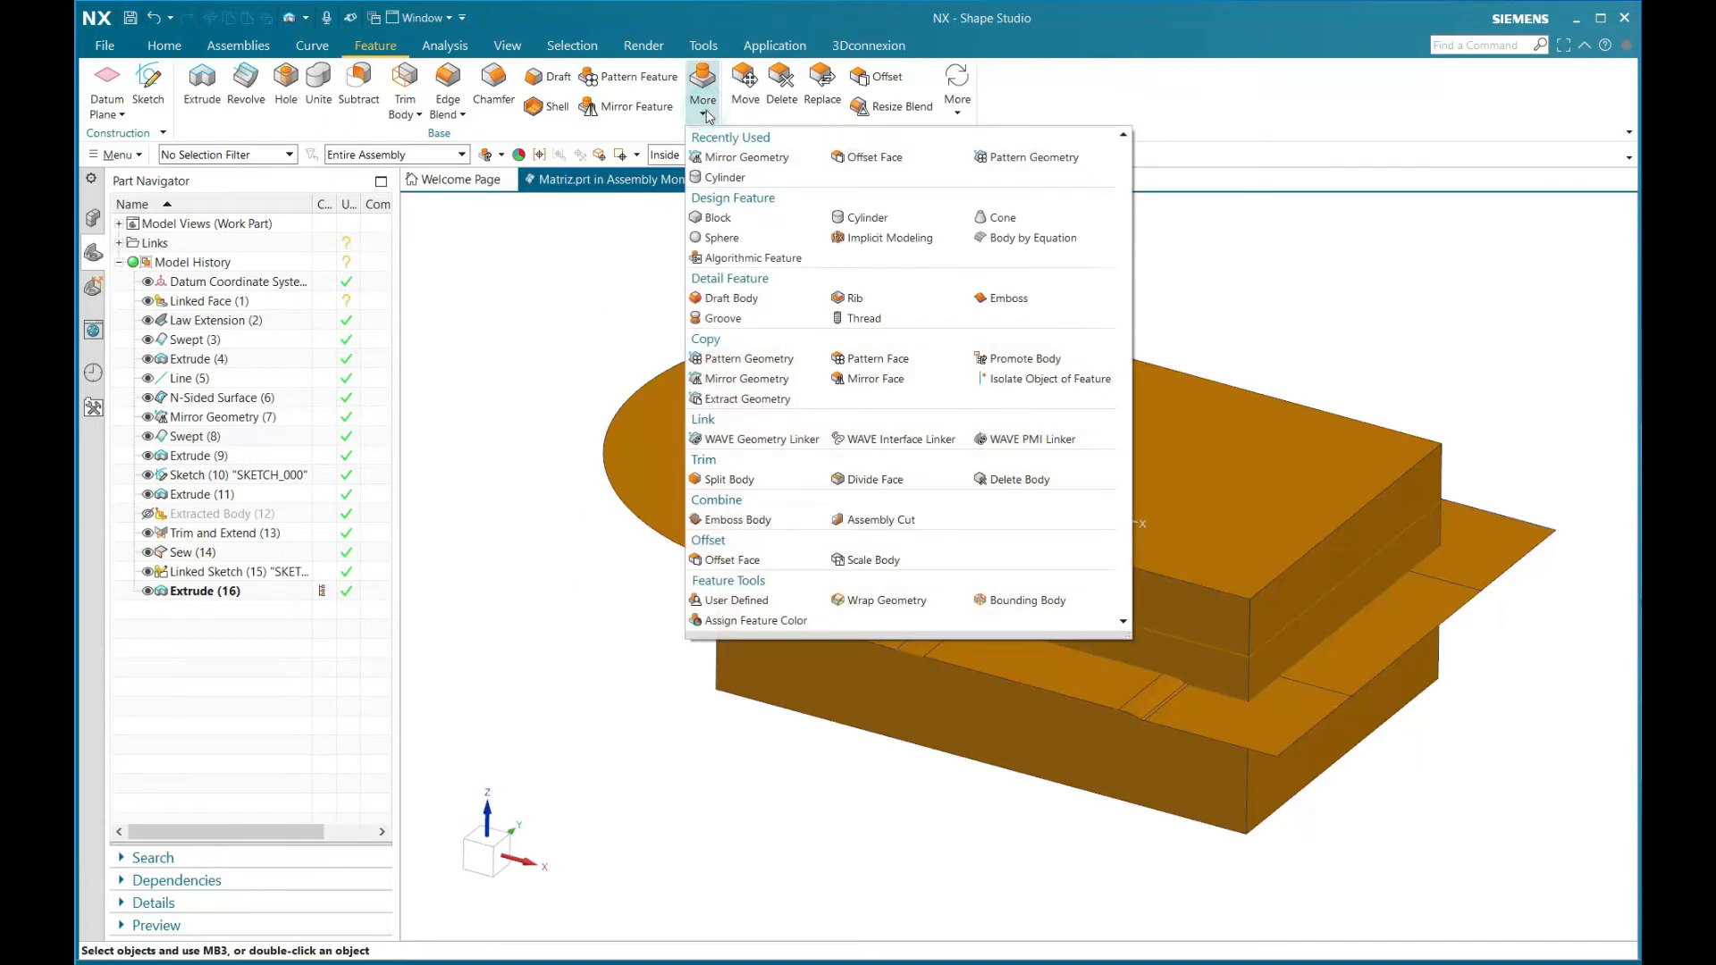
left_click(738, 519)
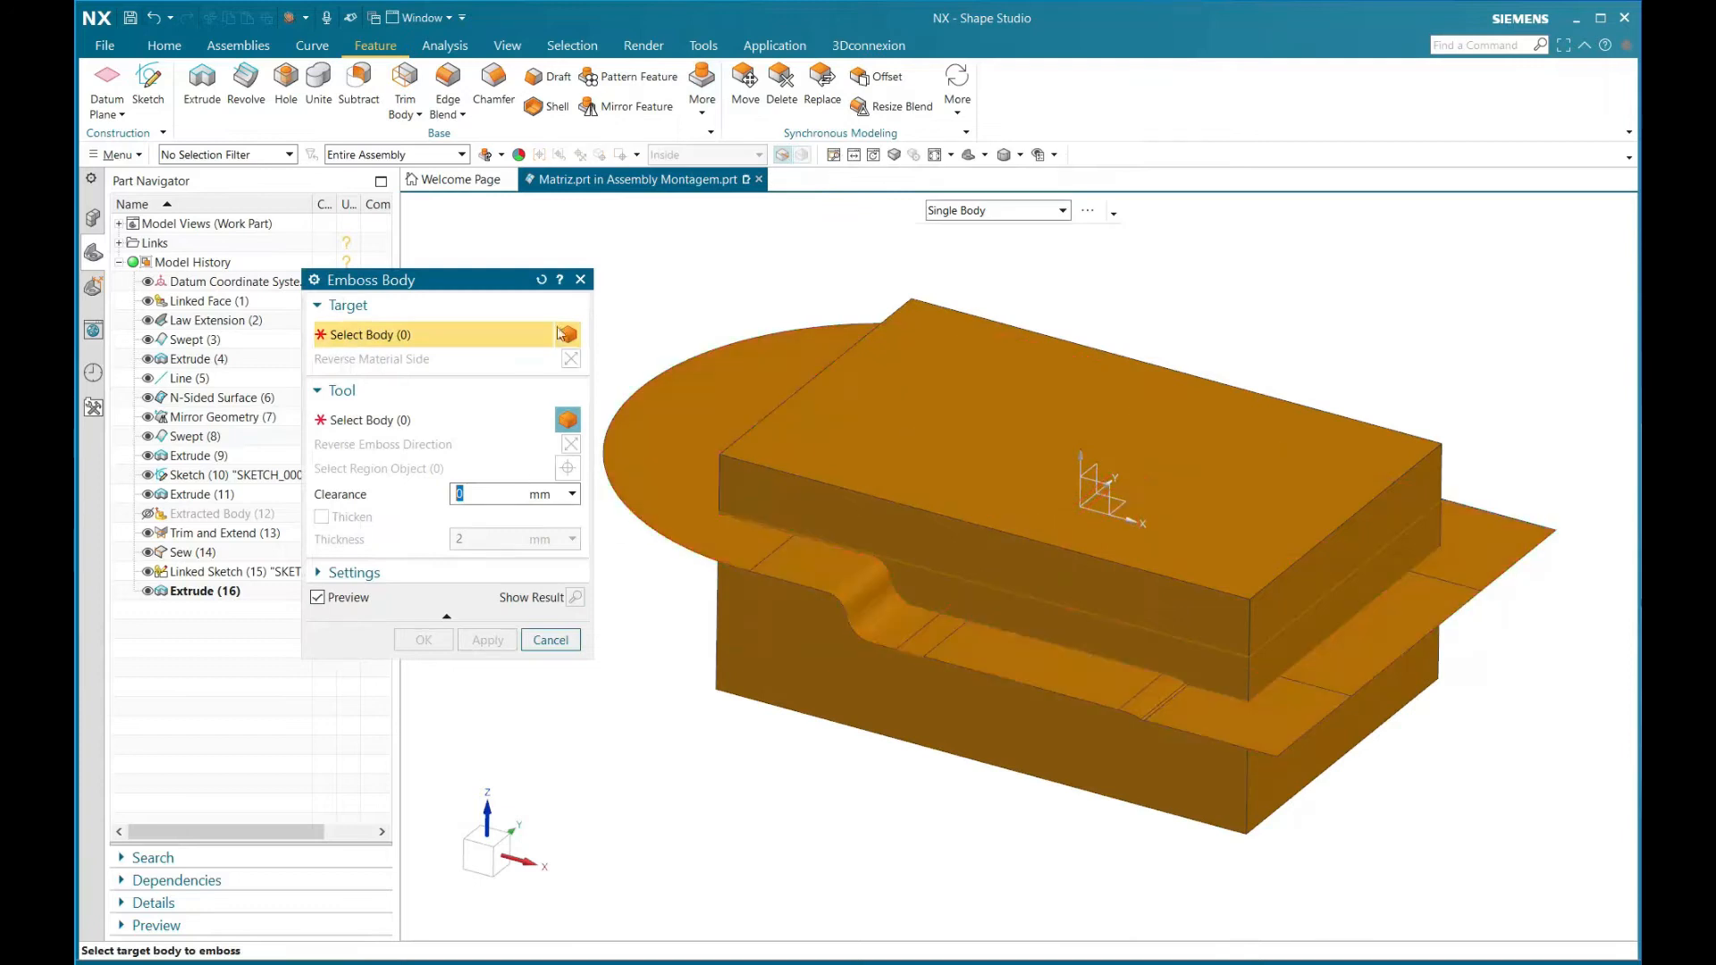
left_click_drag(476, 288, 471, 246)
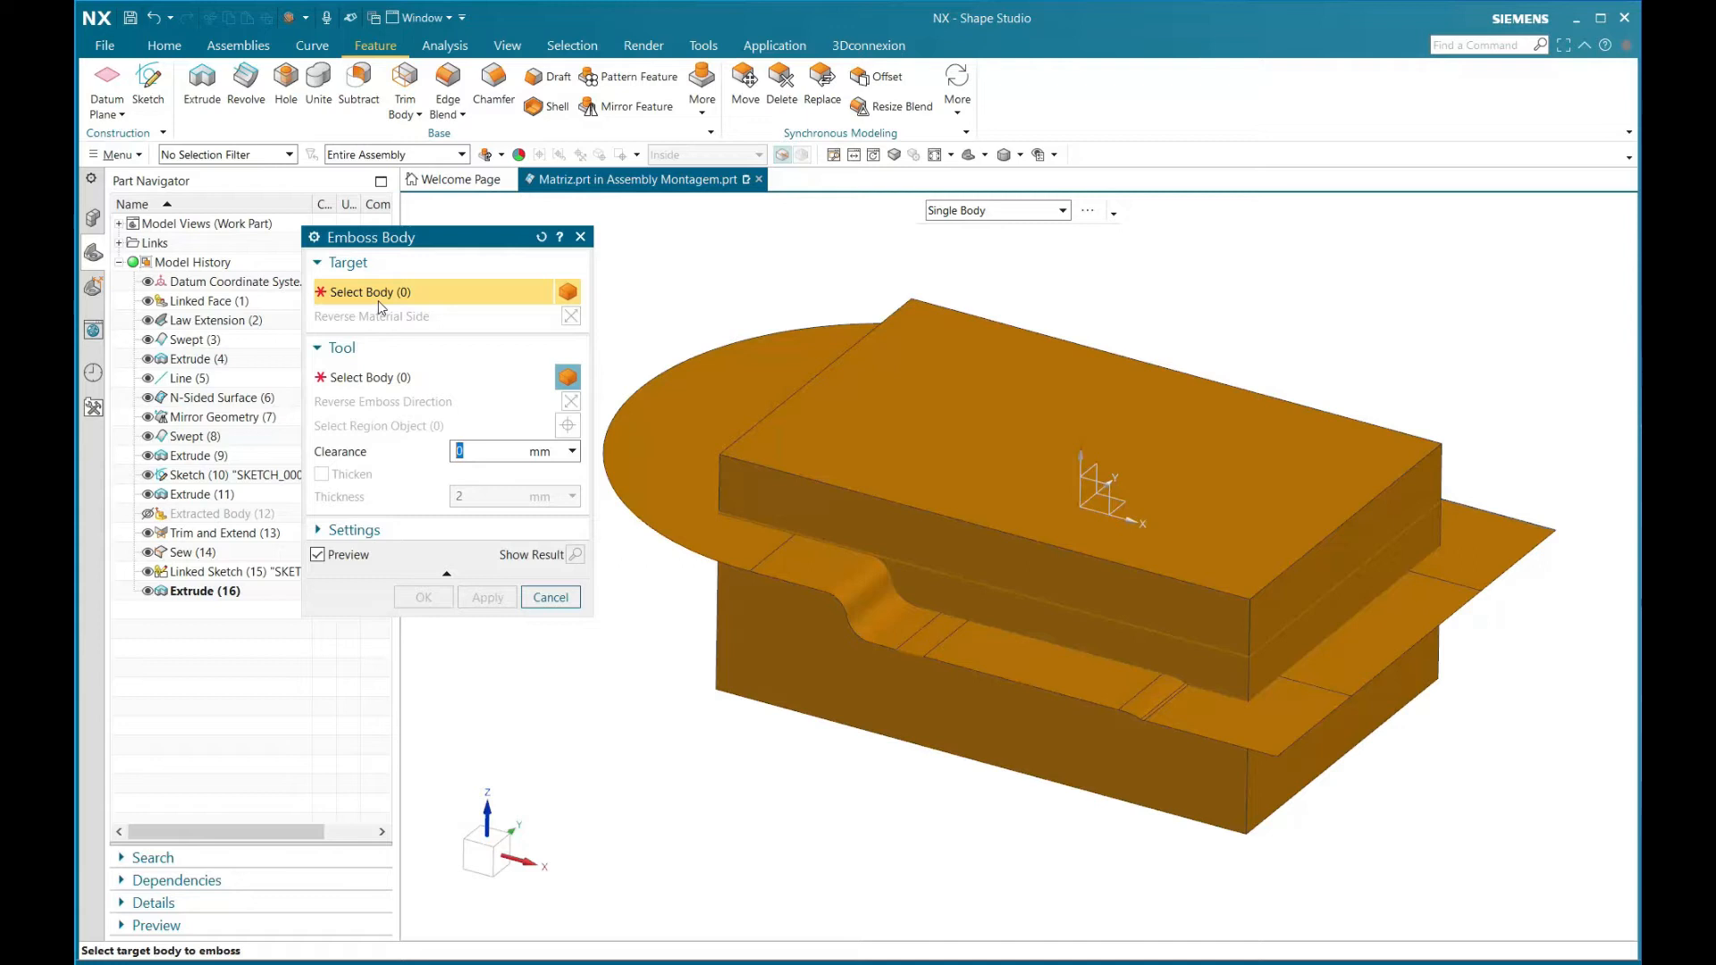
left_click(742, 642)
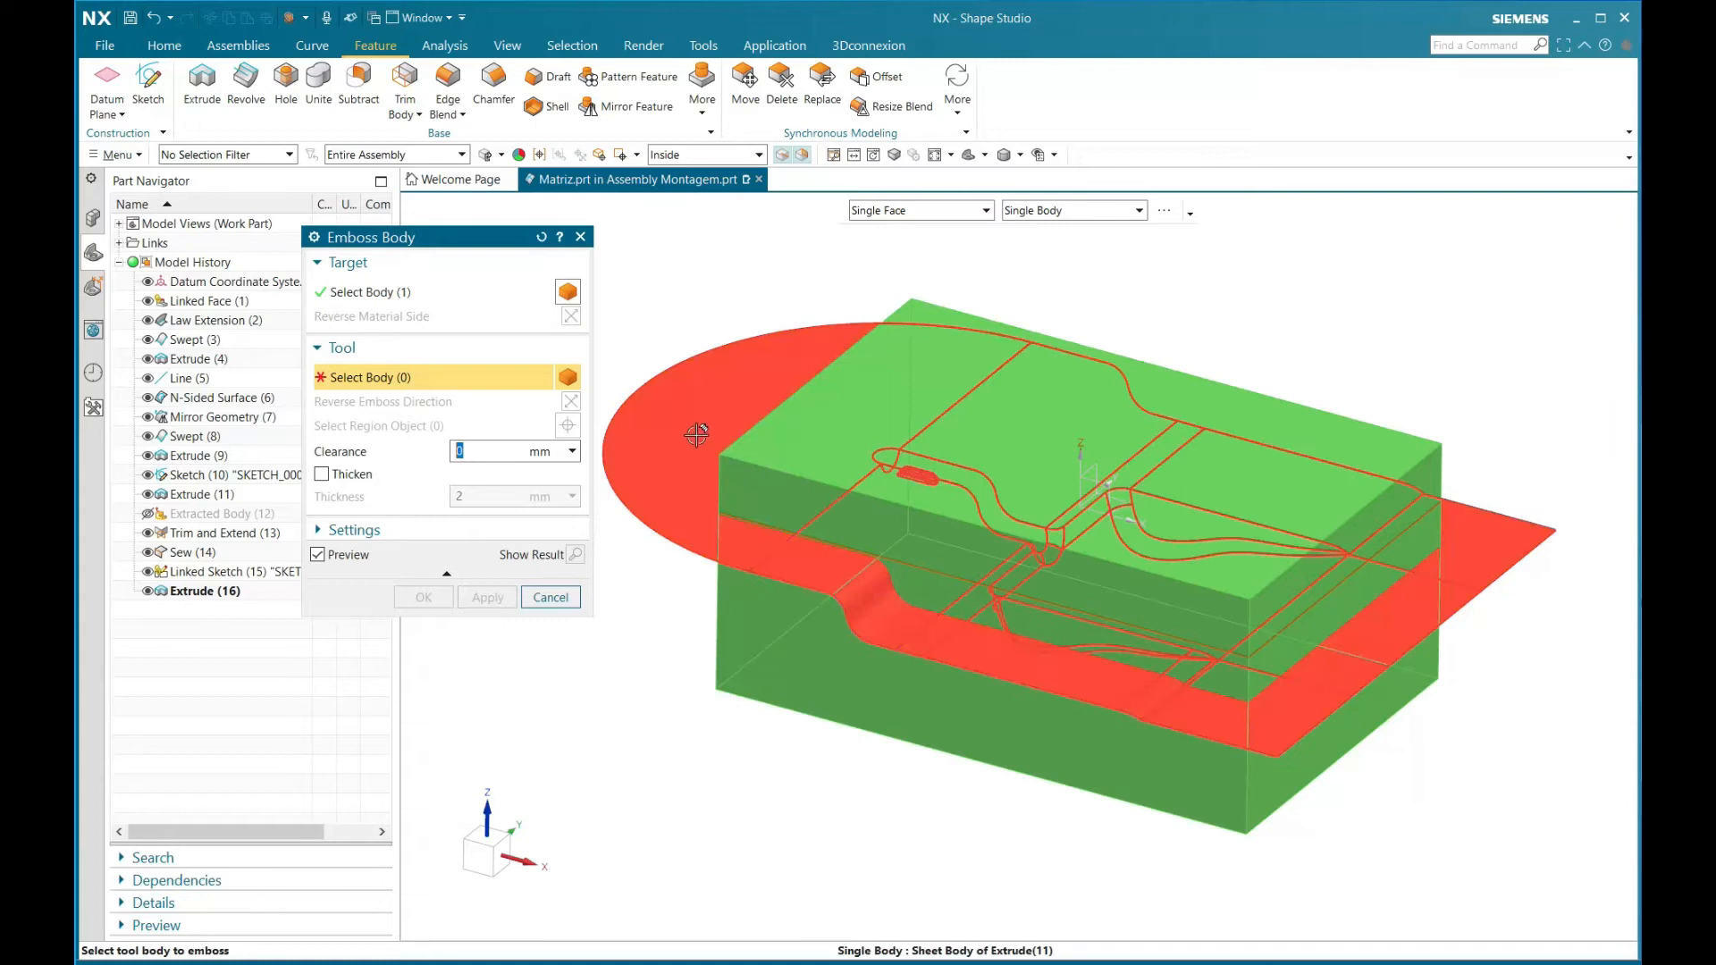
left_click(251, 157)
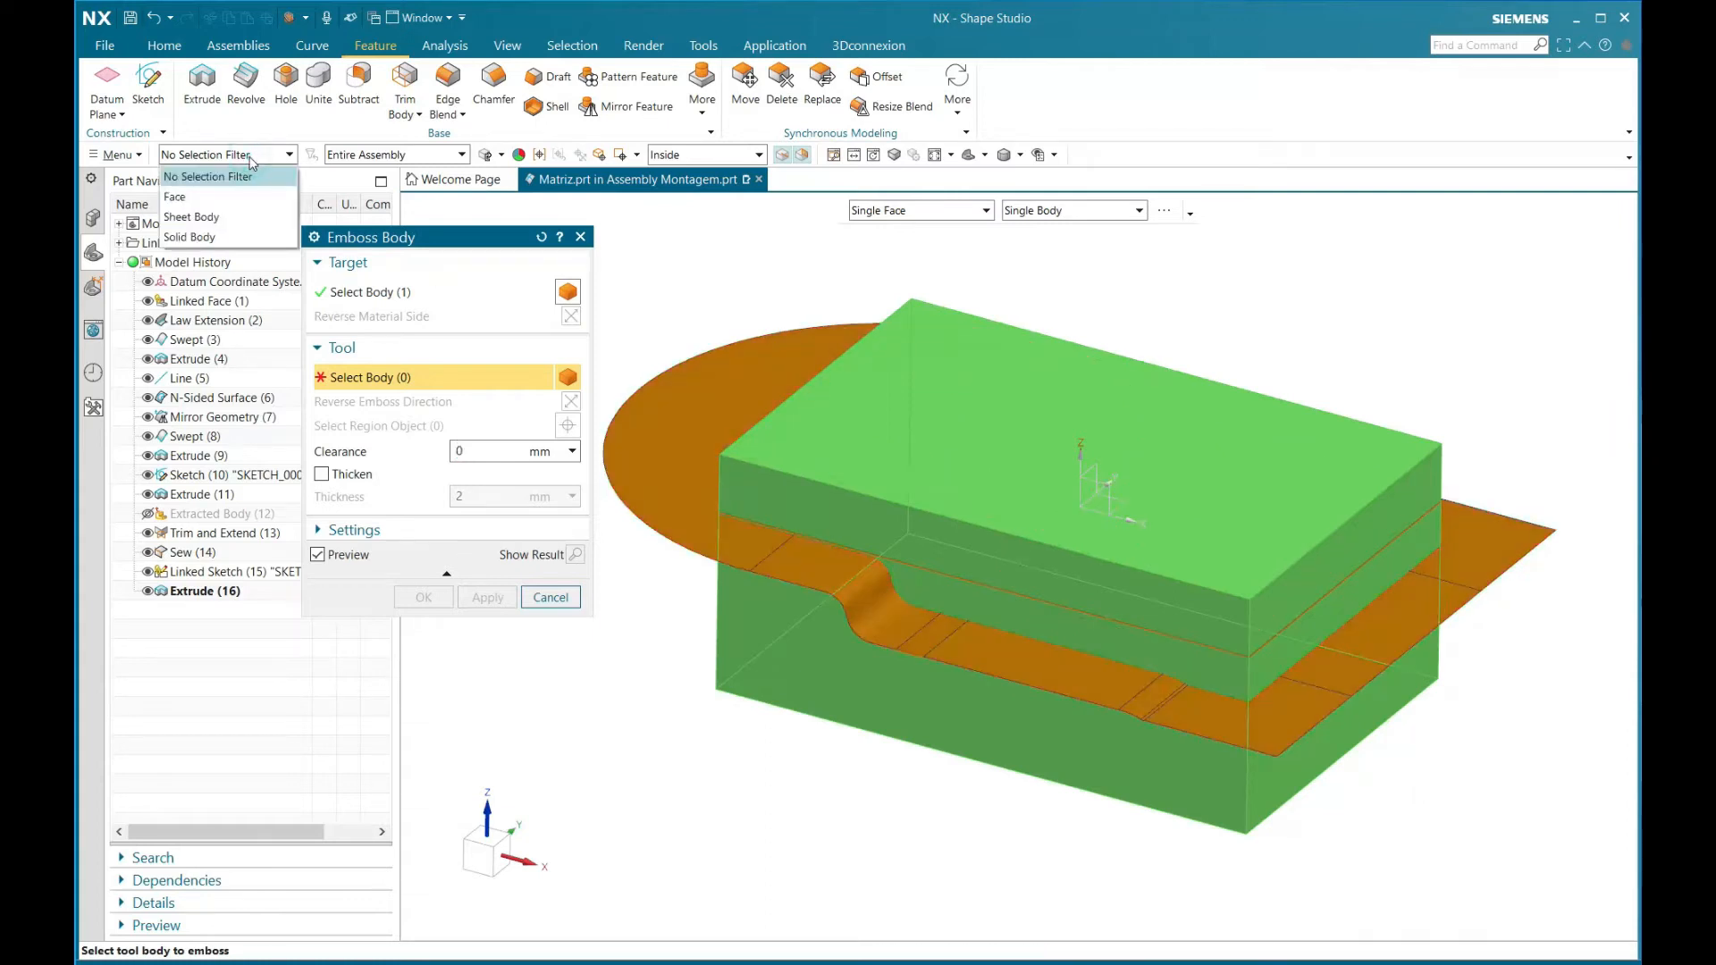
left_click(226, 156)
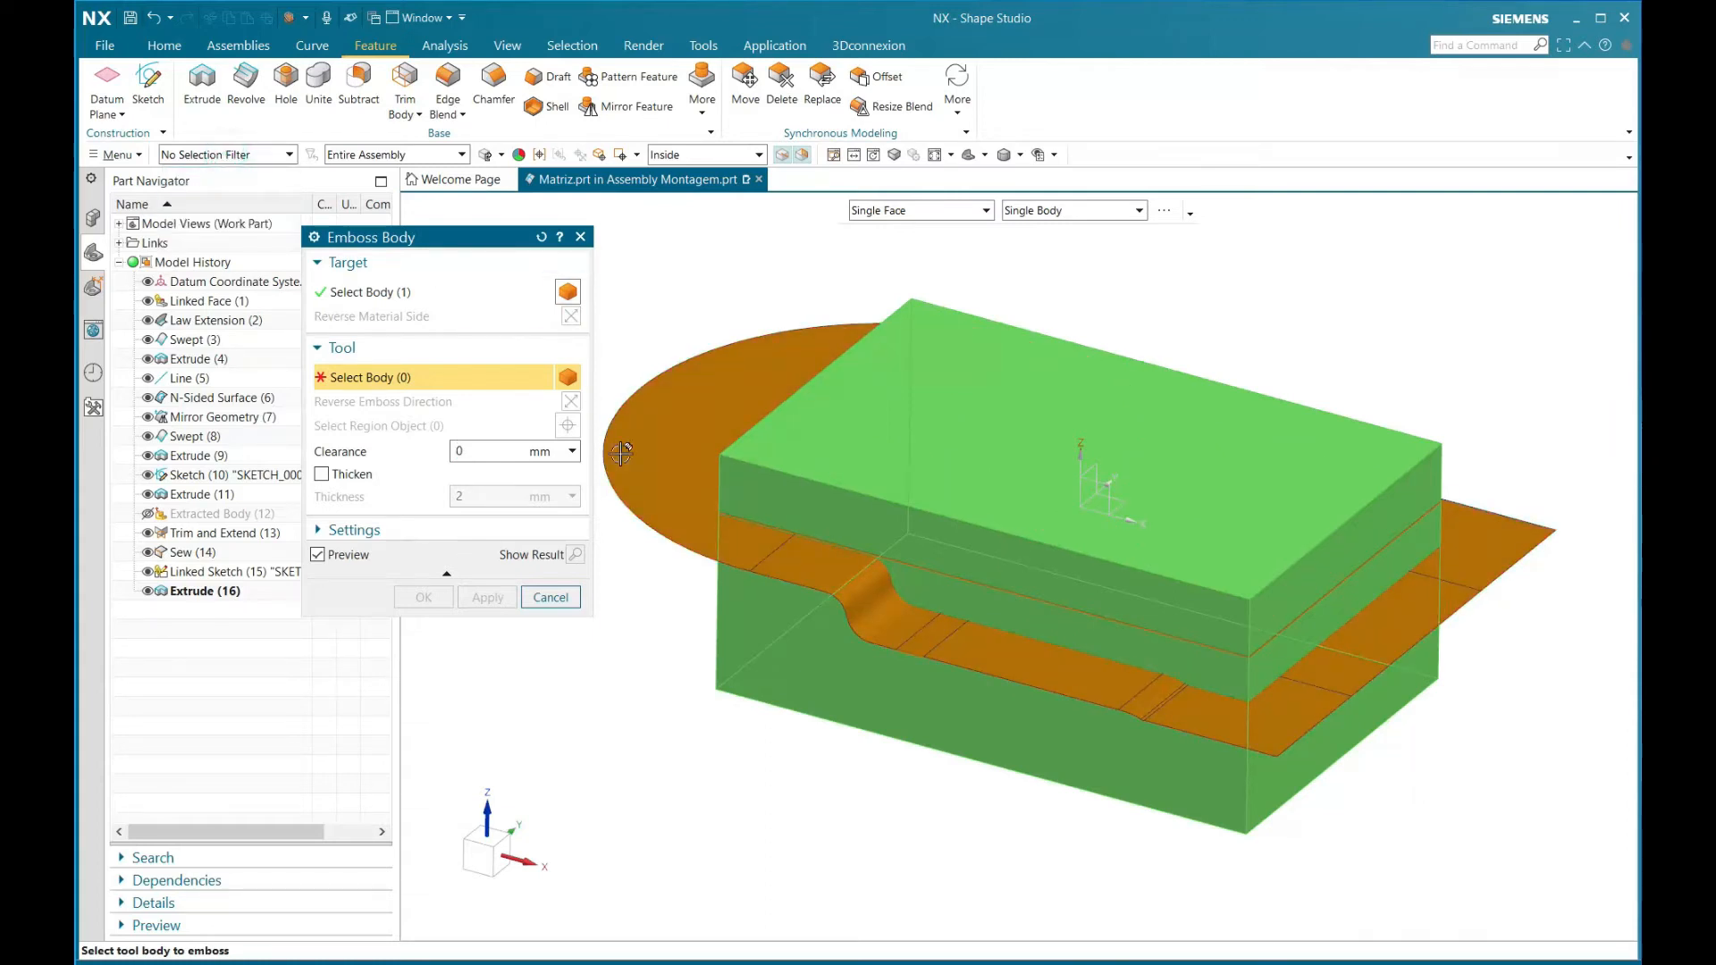
left_click(652, 471)
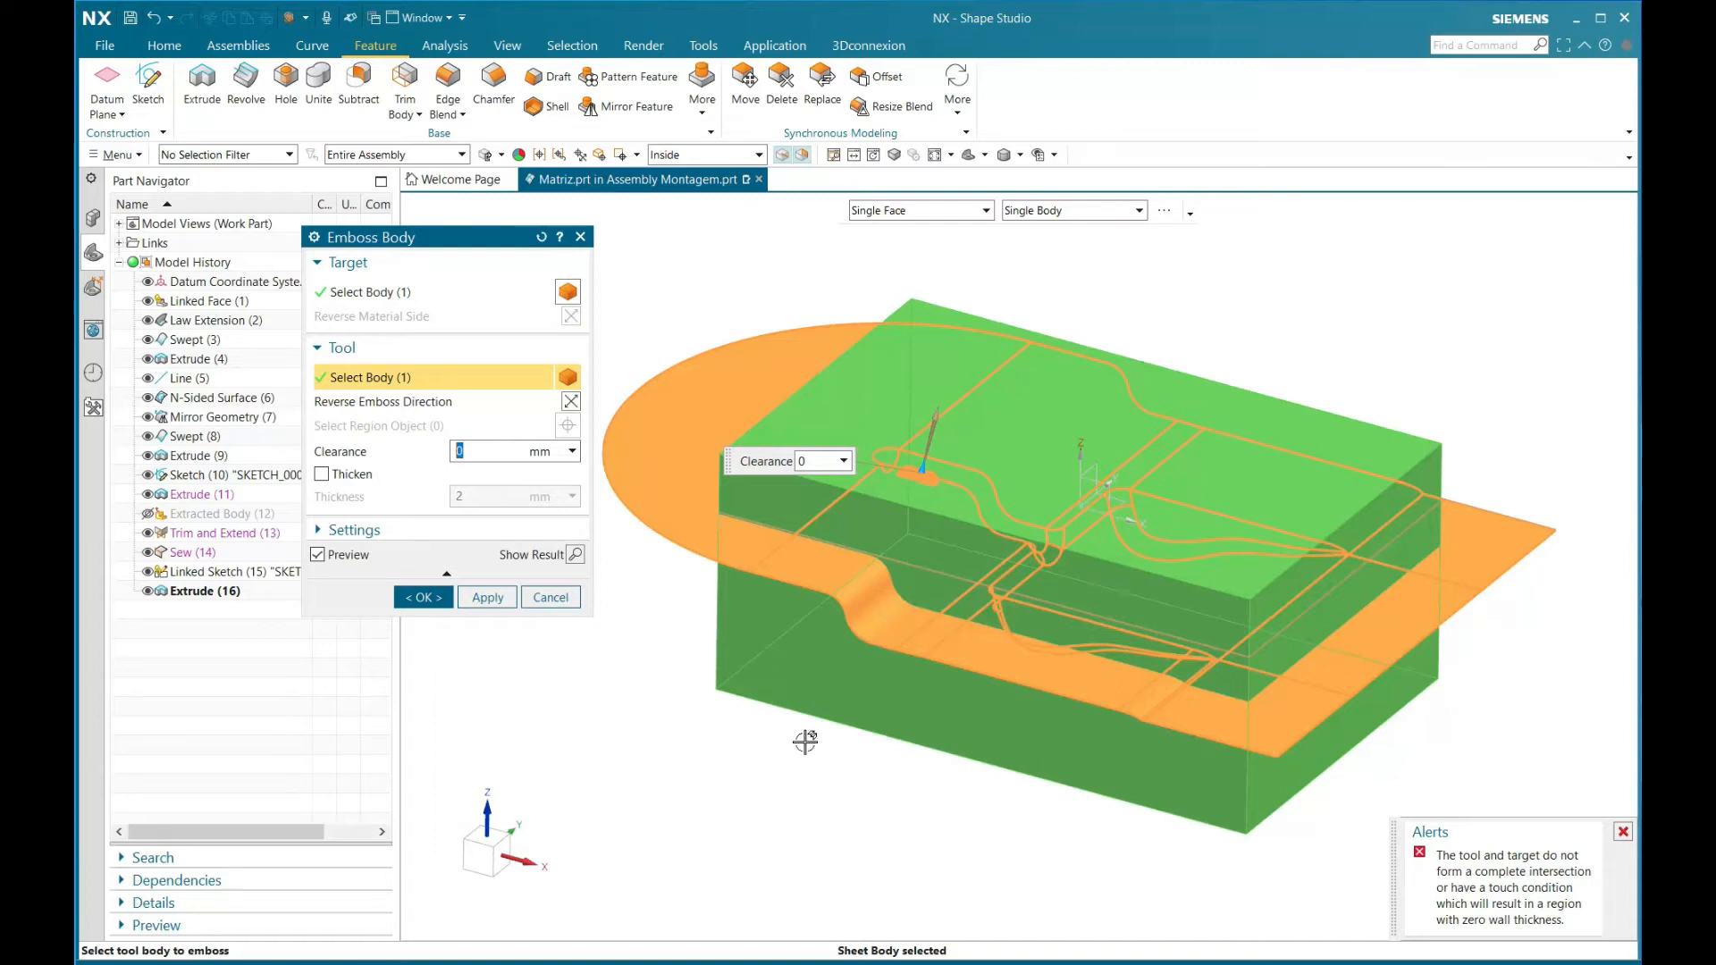
left_click(560, 599)
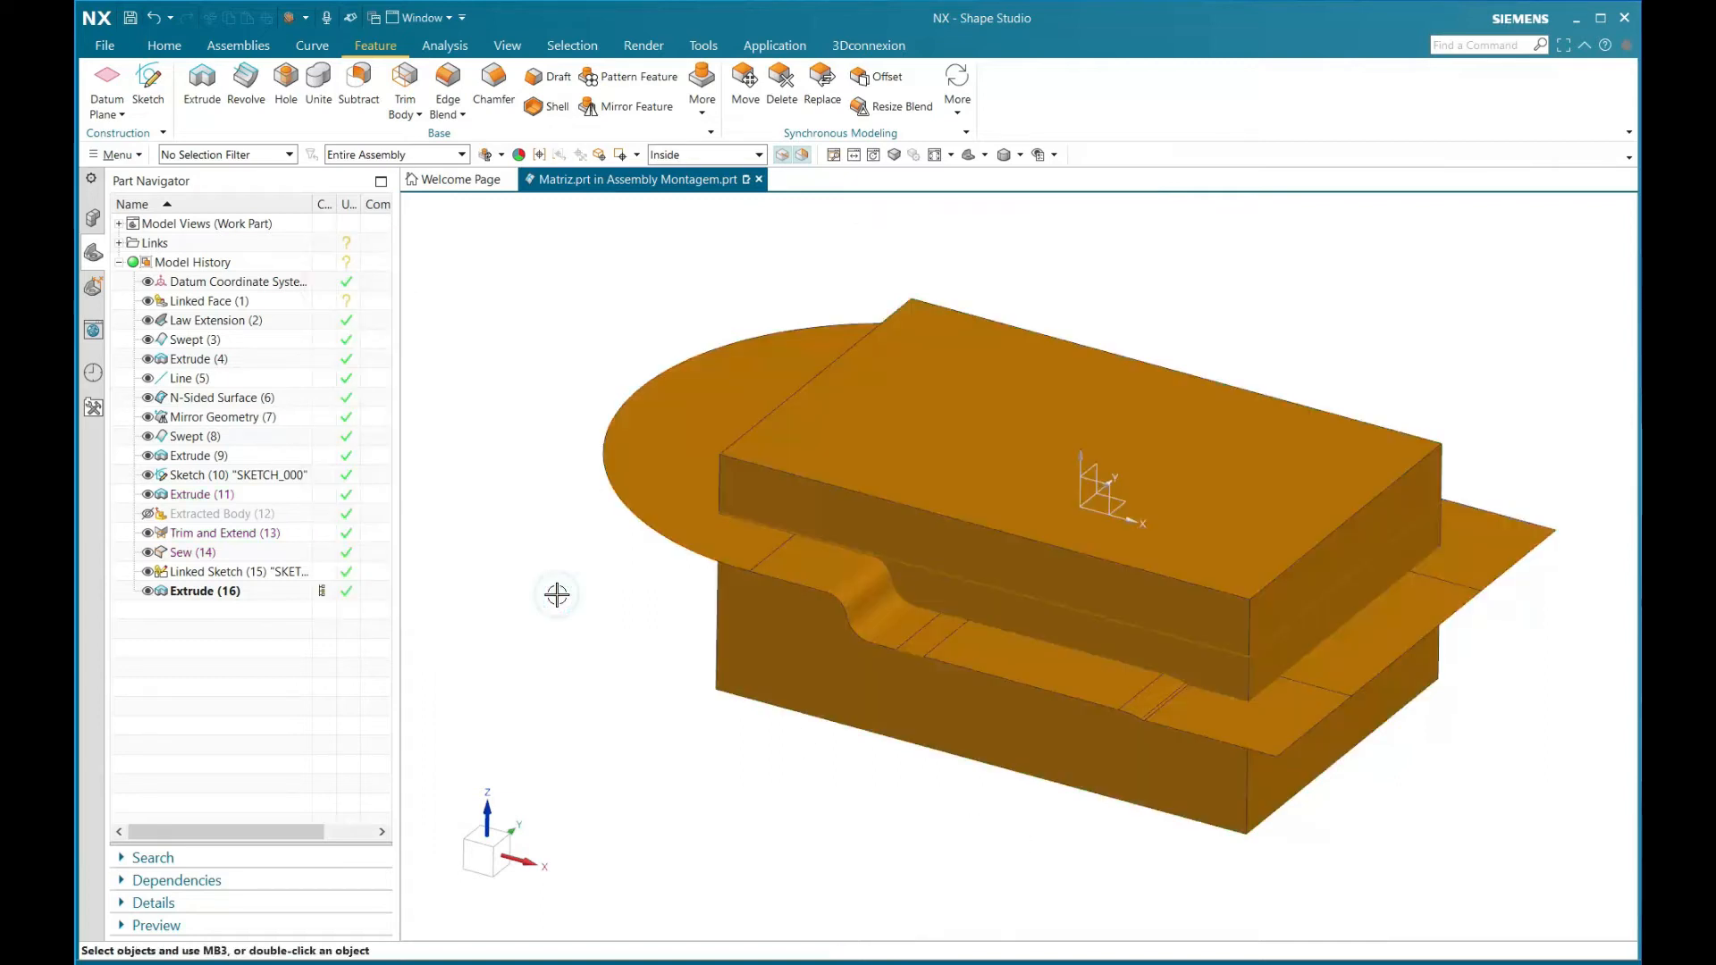
Hide the block made by Extrude (16) to expose the sewn sheet surface
mouse_move(1191, 501)
middle_mouse_down()
mouse_move(1218, 337)
mouse_move(1187, 497)
mouse_move(1099, 525)
mouse_move(1210, 479)
mouse_move(1245, 432)
mouse_move(1274, 465)
mouse_move(1224, 497)
middle_mouse_up()
right_click(202, 598)
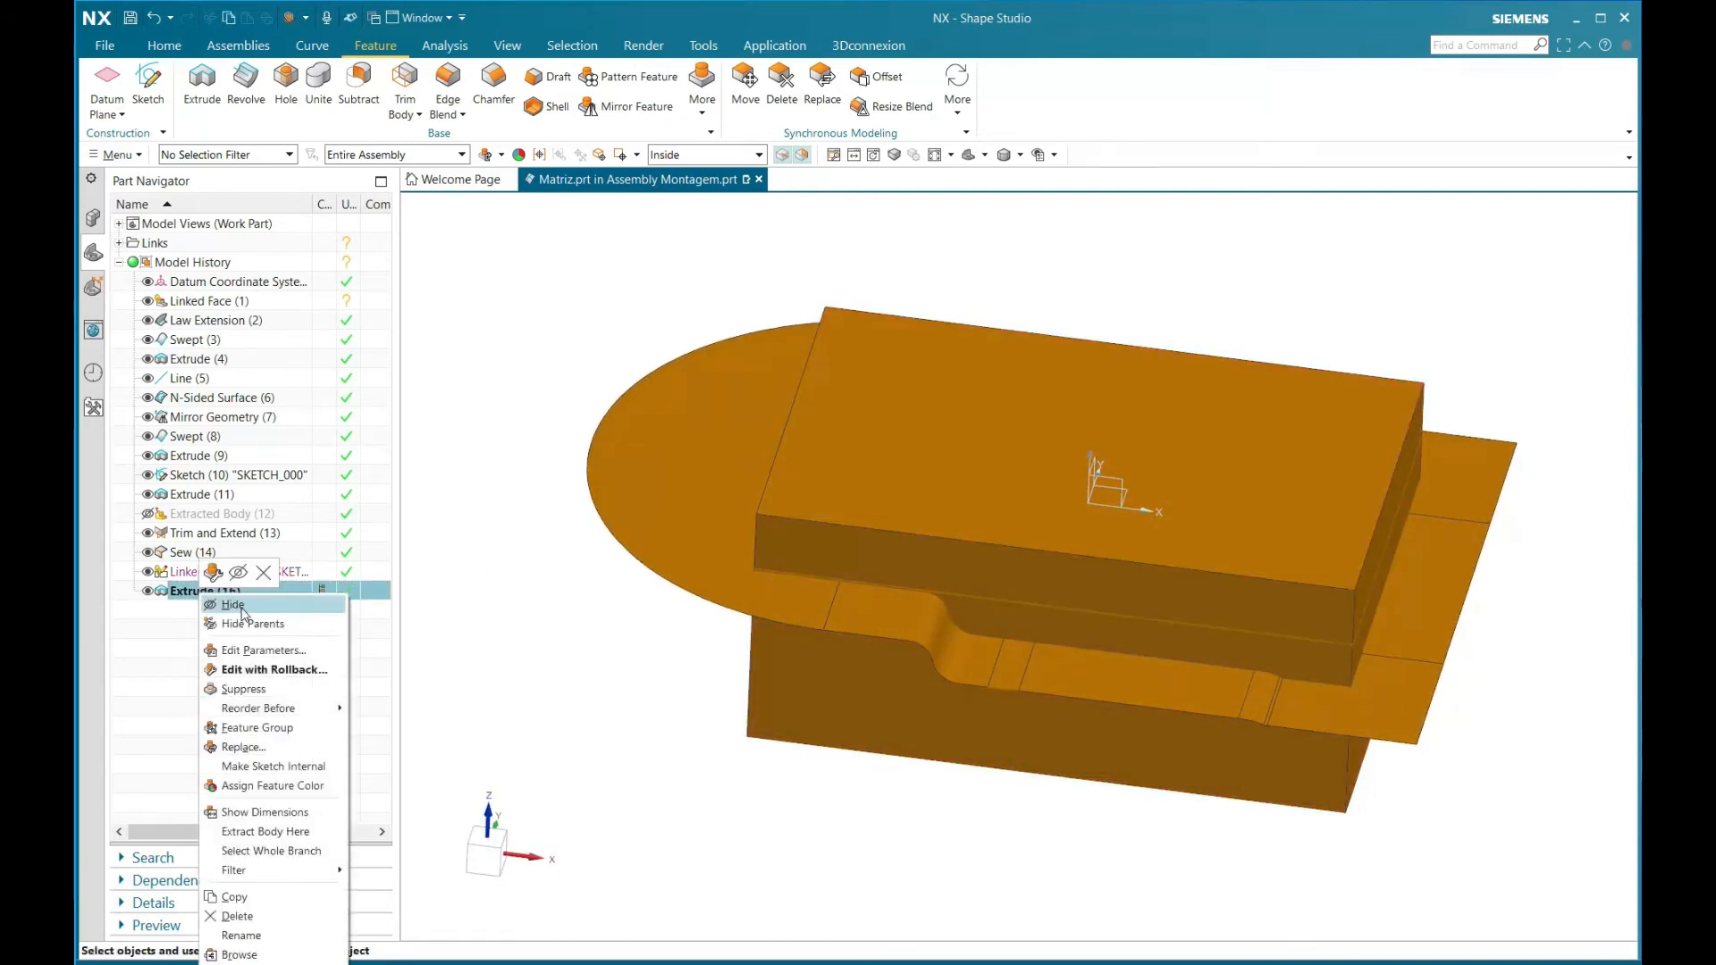
left_click(239, 604)
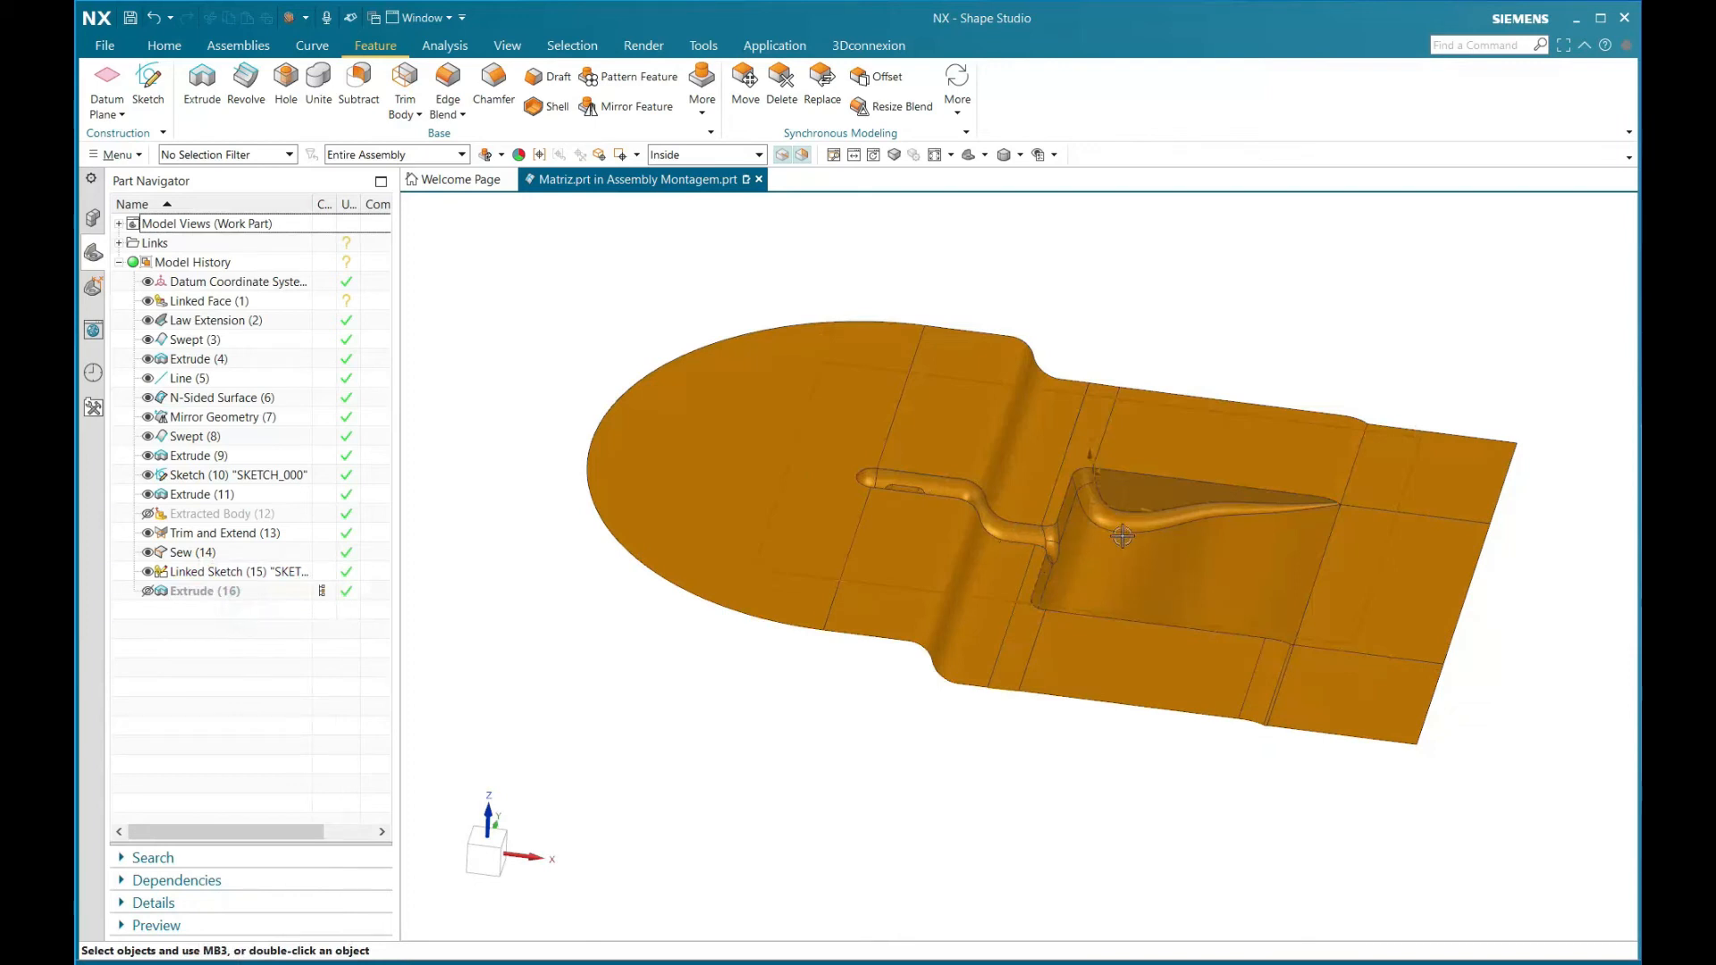
Examine the exposed sheet surface from several angles, highlighting the Sew feature to check its extent
middle_click_drag(1041, 481, 1011, 470)
middle_click_drag(1317, 661, 1278, 564)
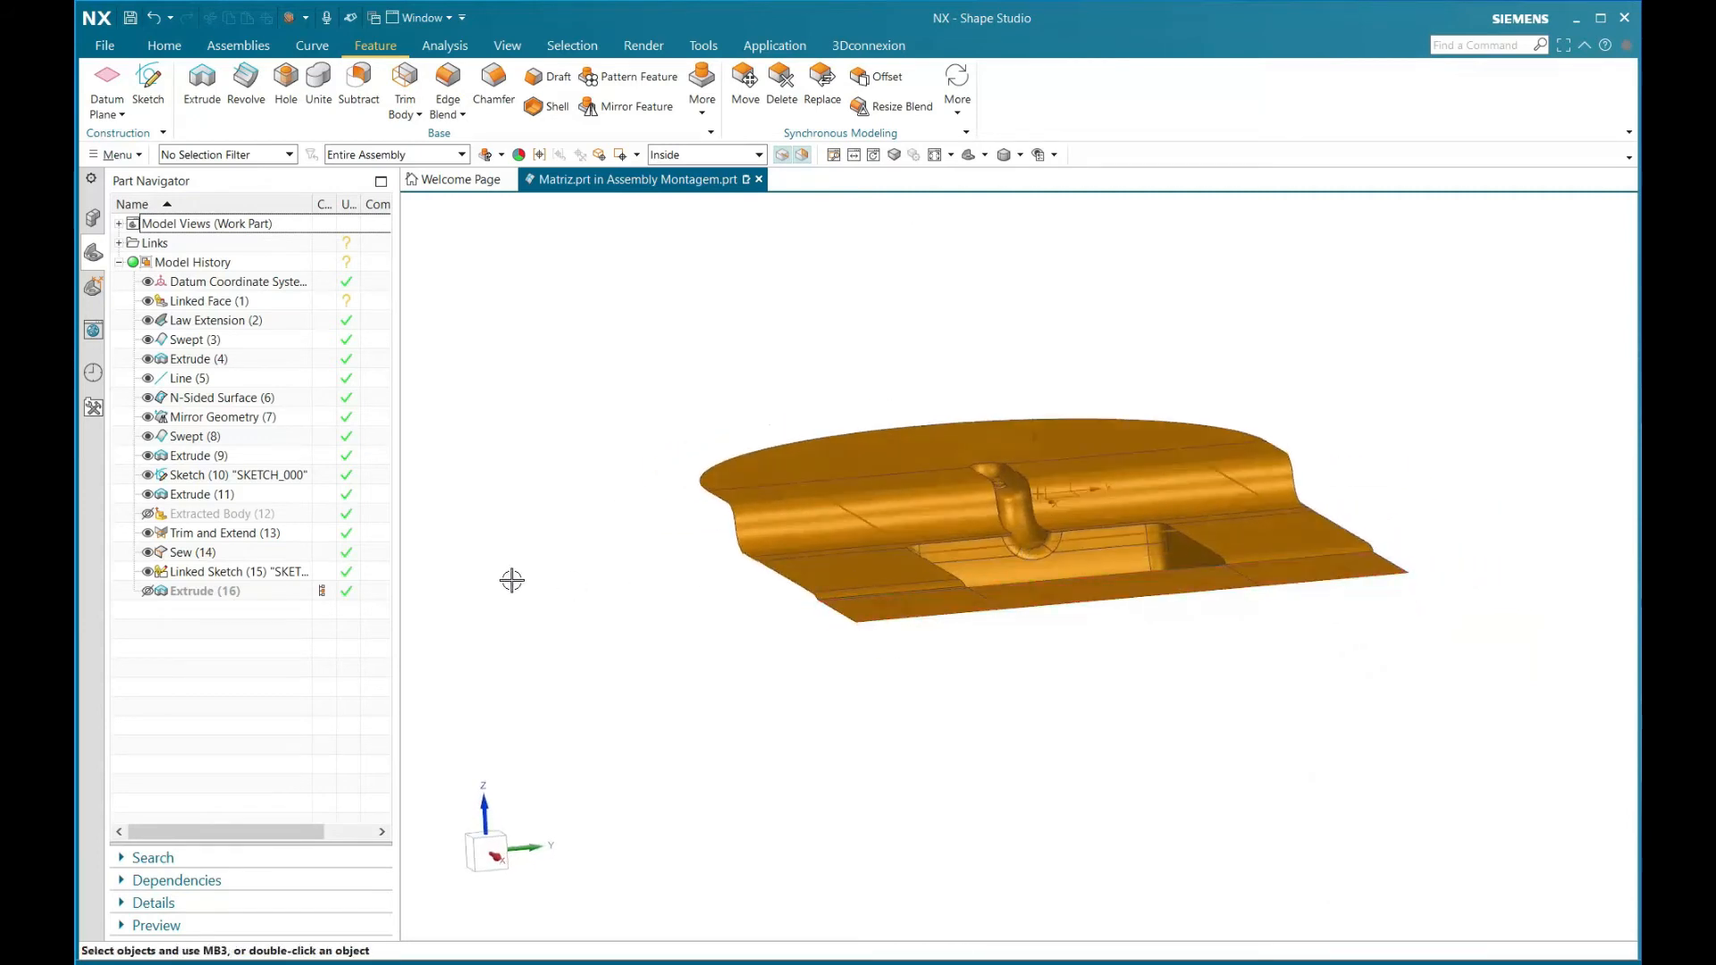
left_click(198, 554)
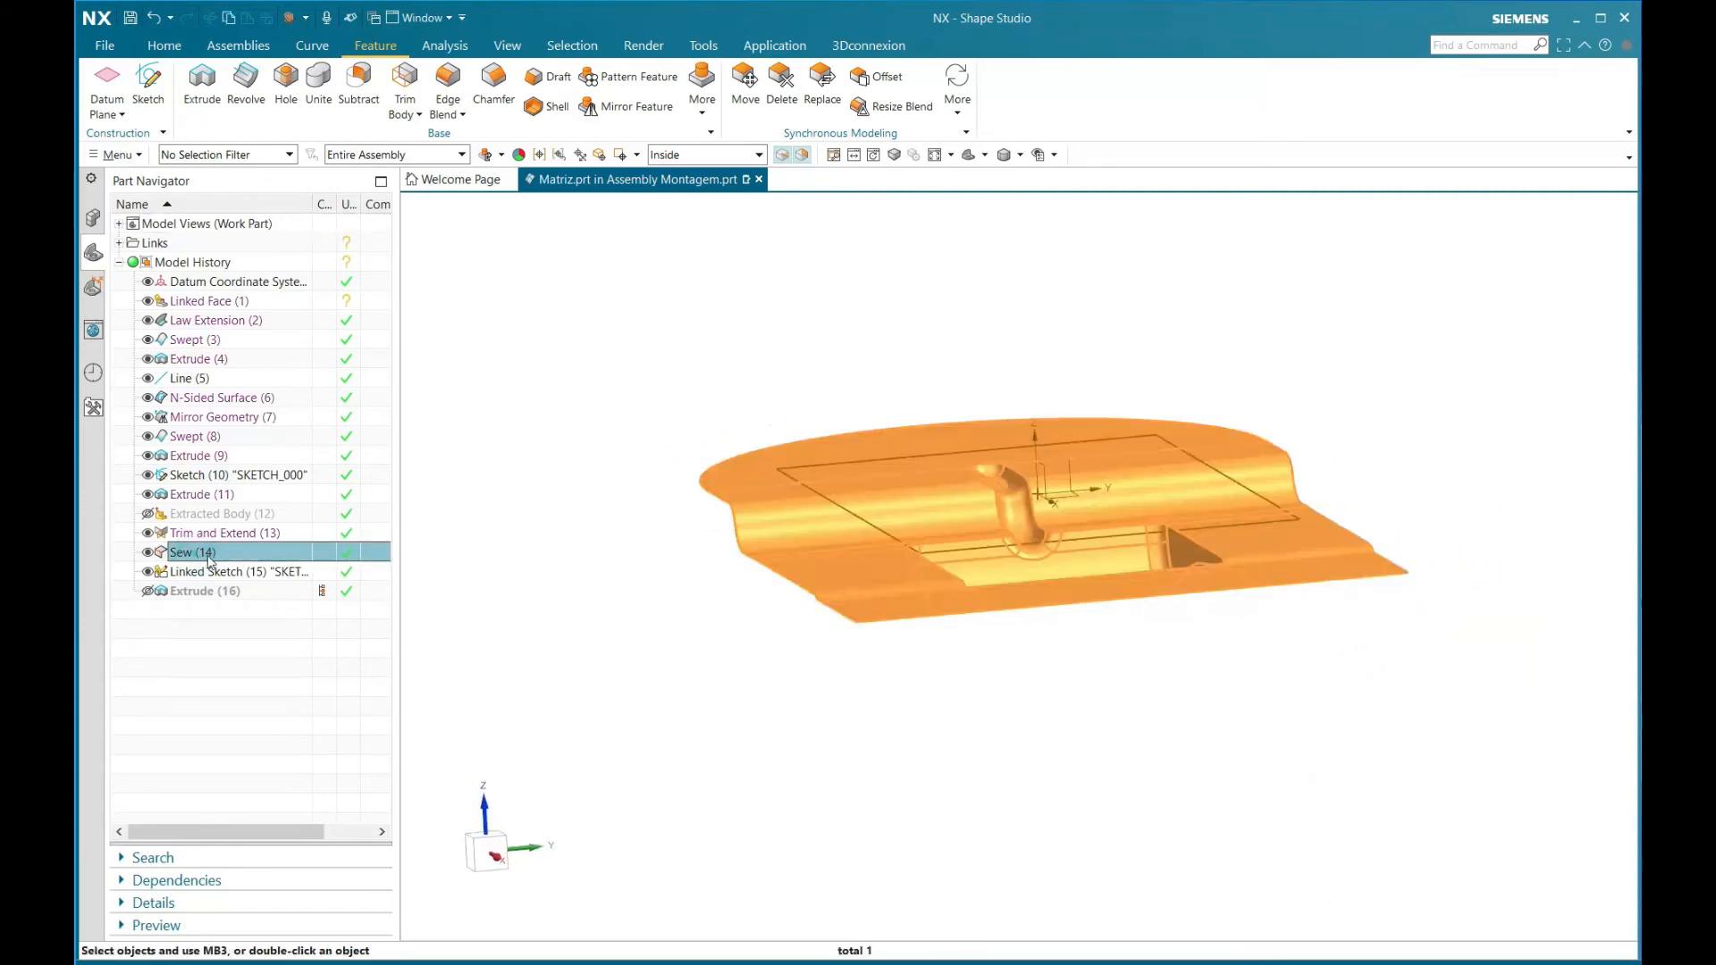
middle_click_drag(871, 568, 807, 514)
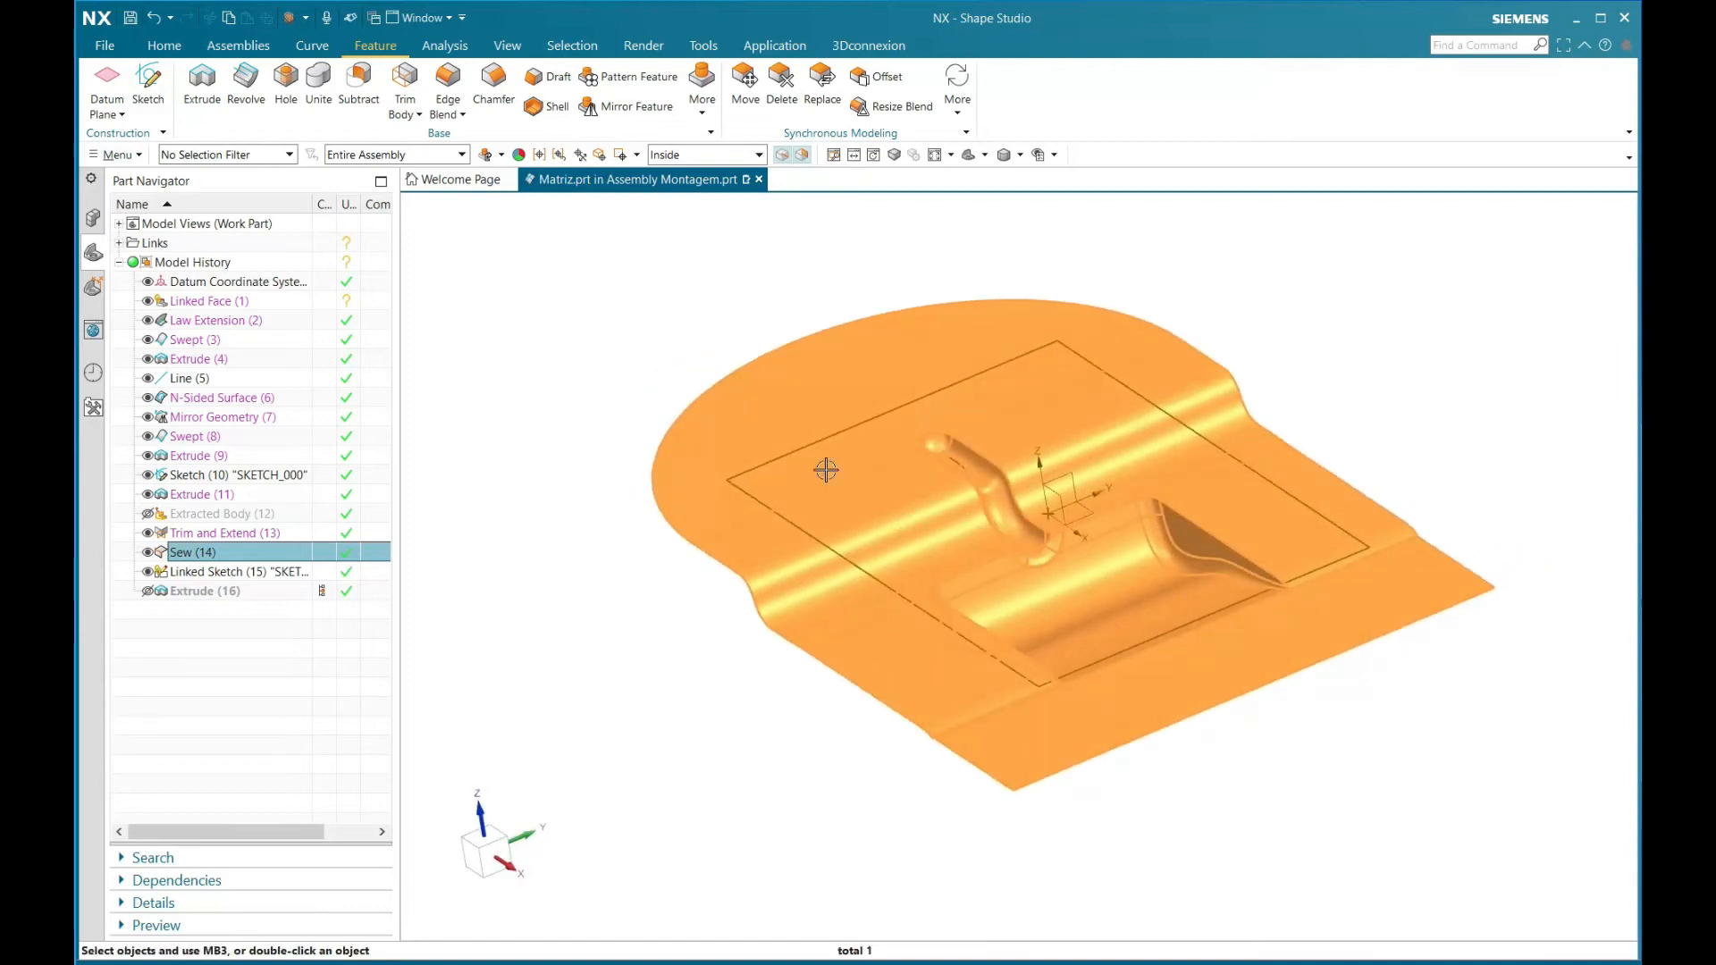
middle_click_drag(979, 550, 1010, 572)
scroll(769, 443, "down", 1)
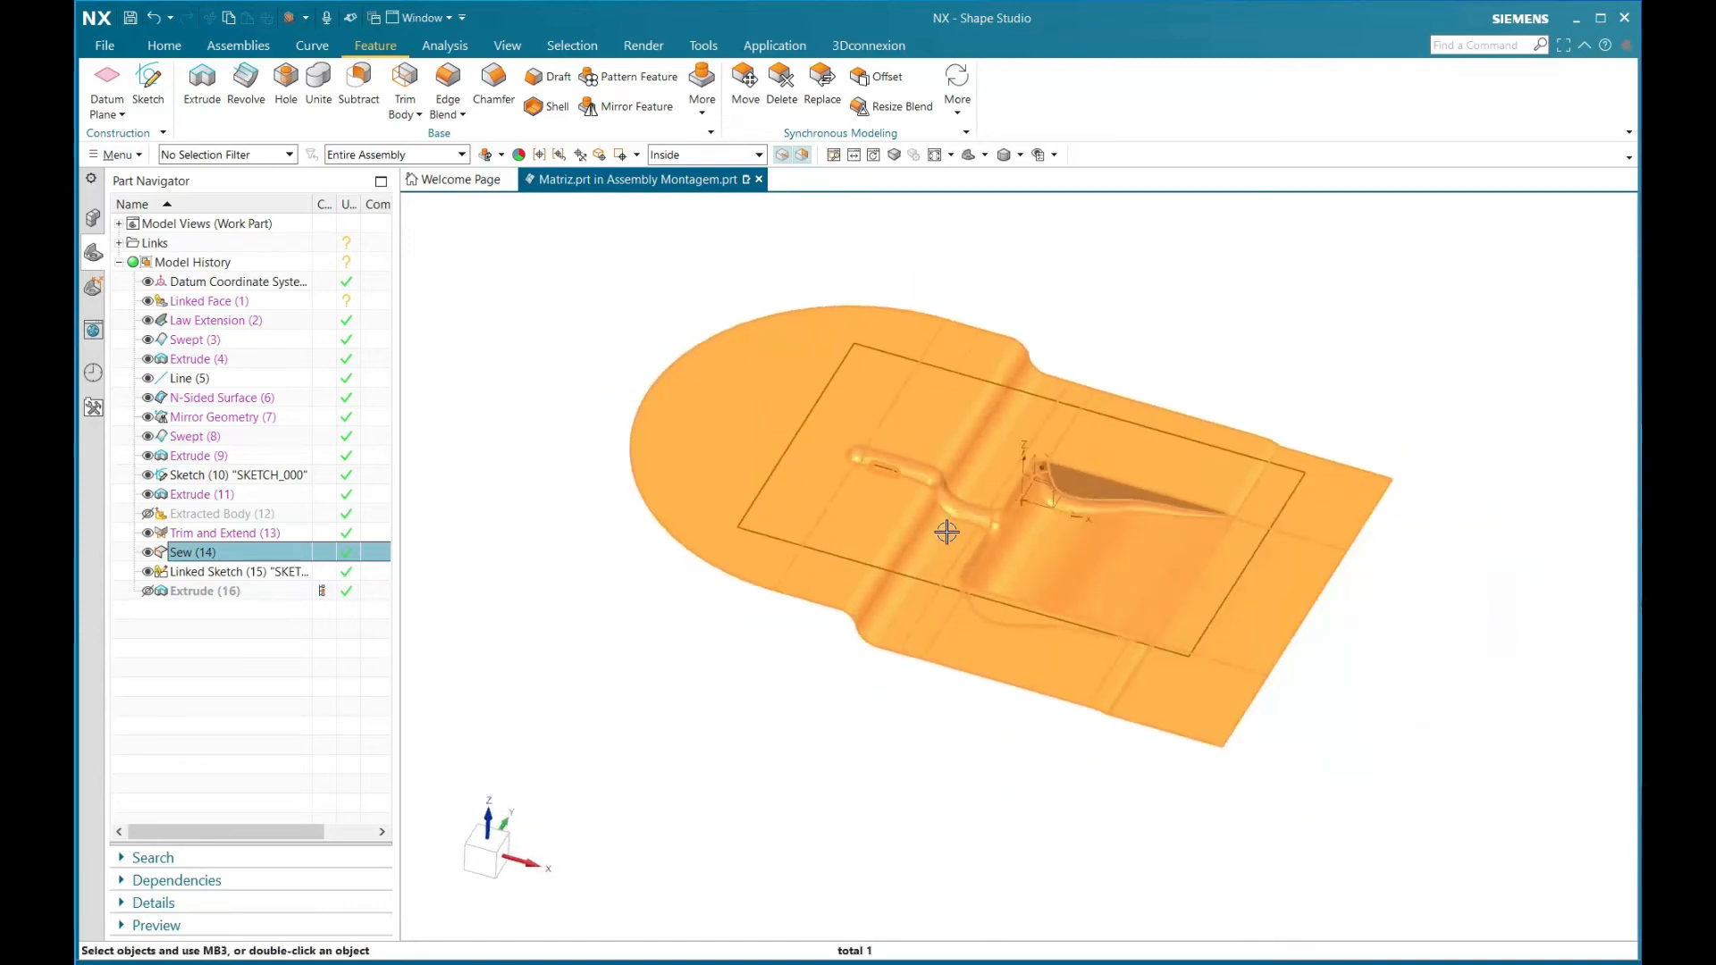
scroll(945, 537, "up", 1)
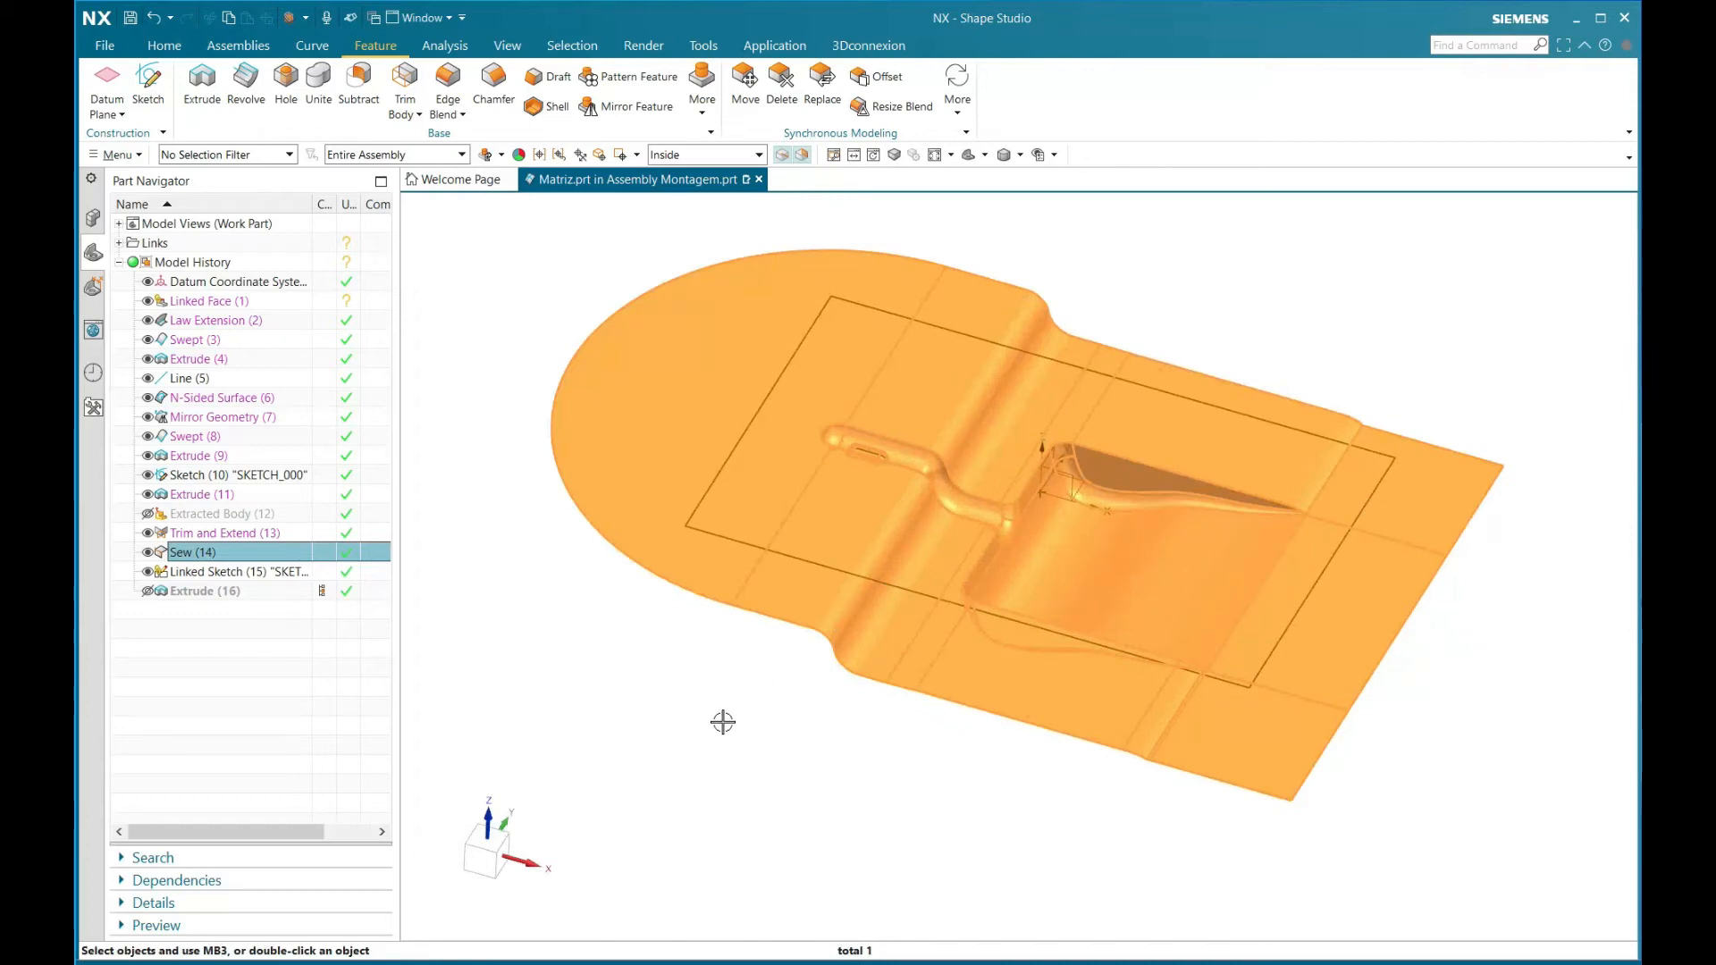
key("Escape")
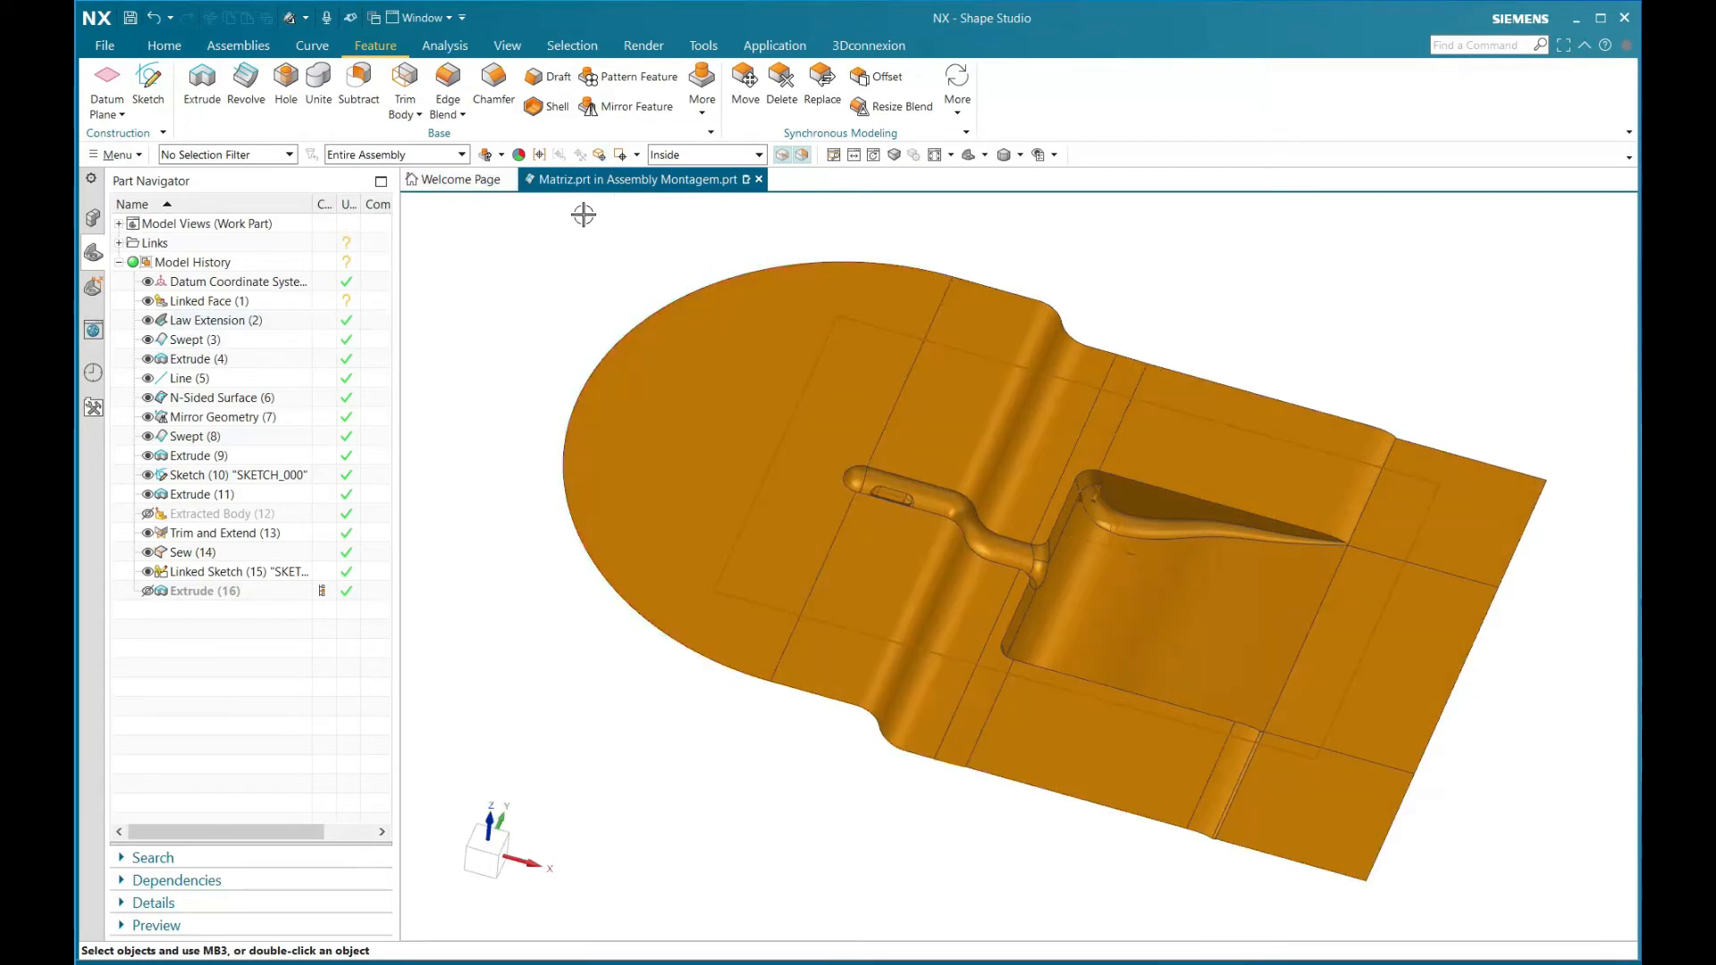
Start Examine Geometry, reset its settings and enable all object, body, face and edge checks
left_click(446, 49)
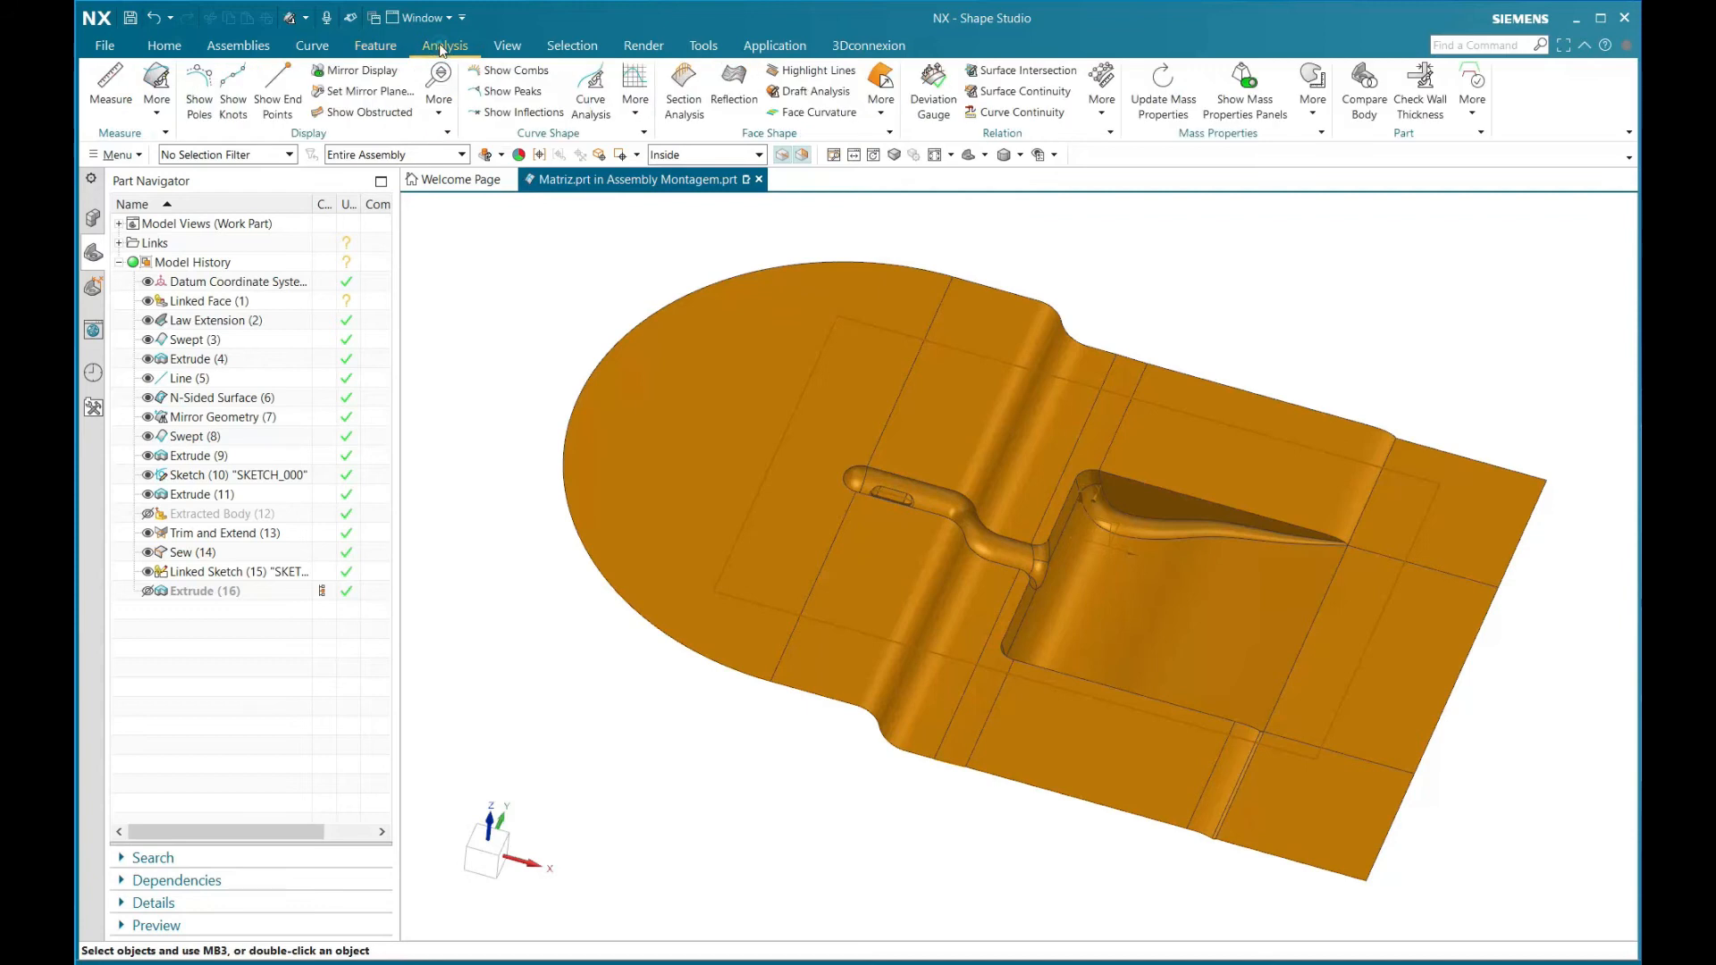
left_click(160, 118)
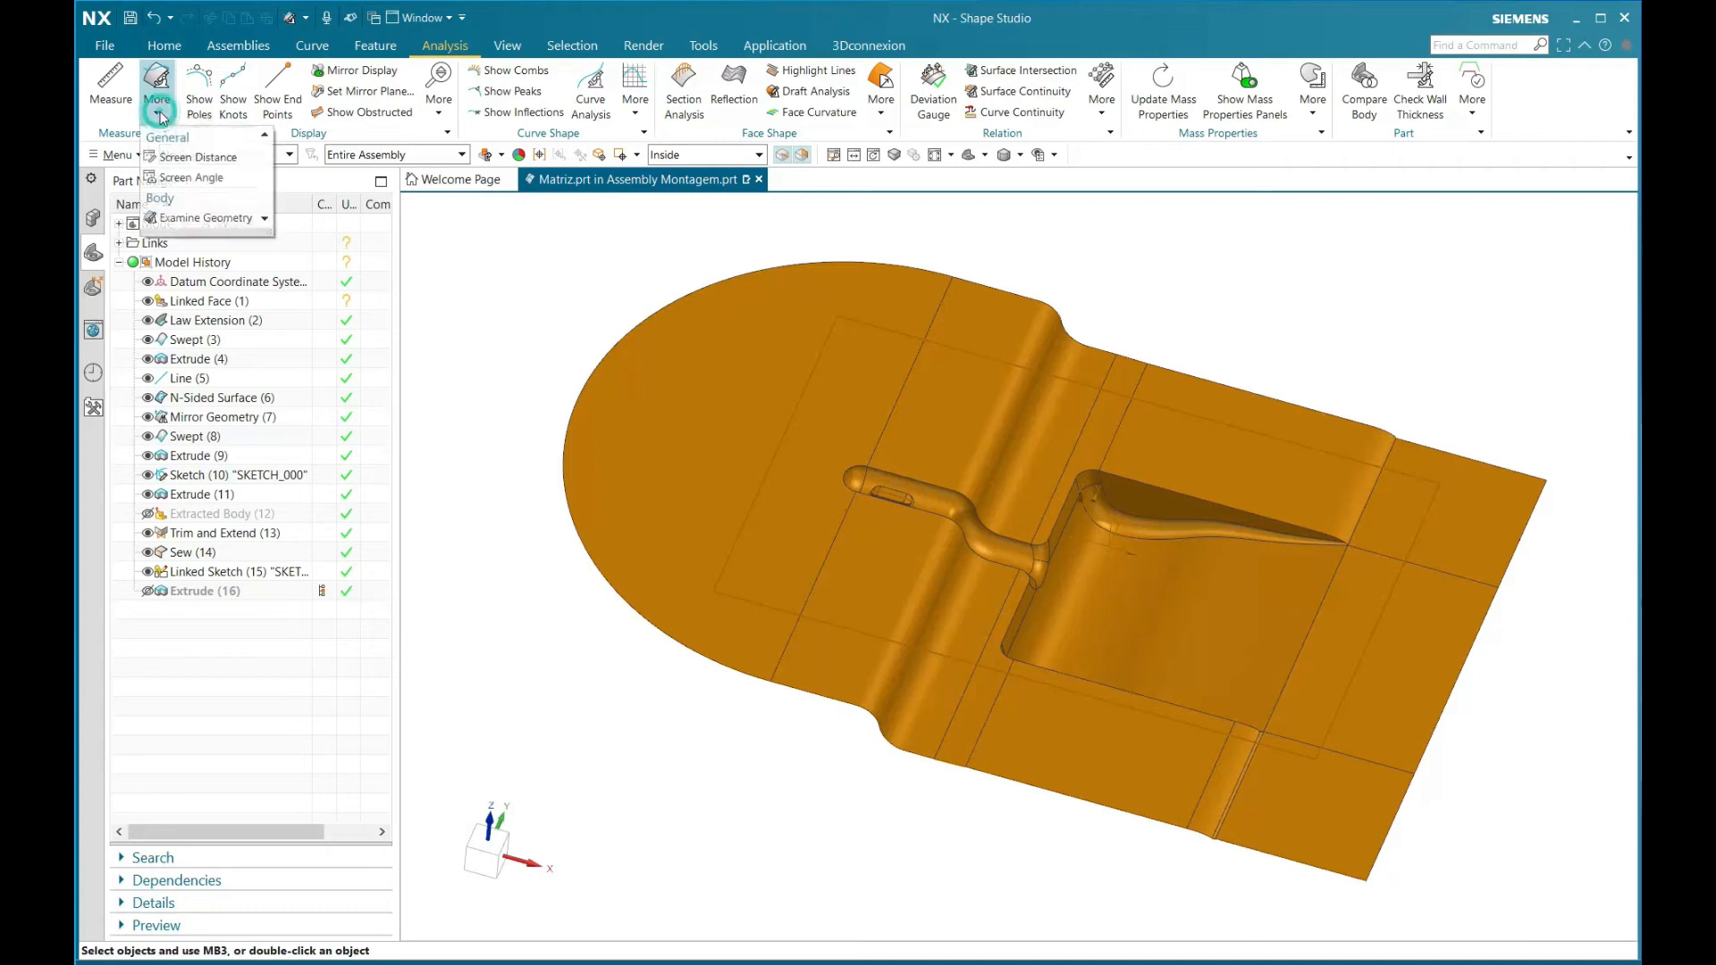
left_click(201, 219)
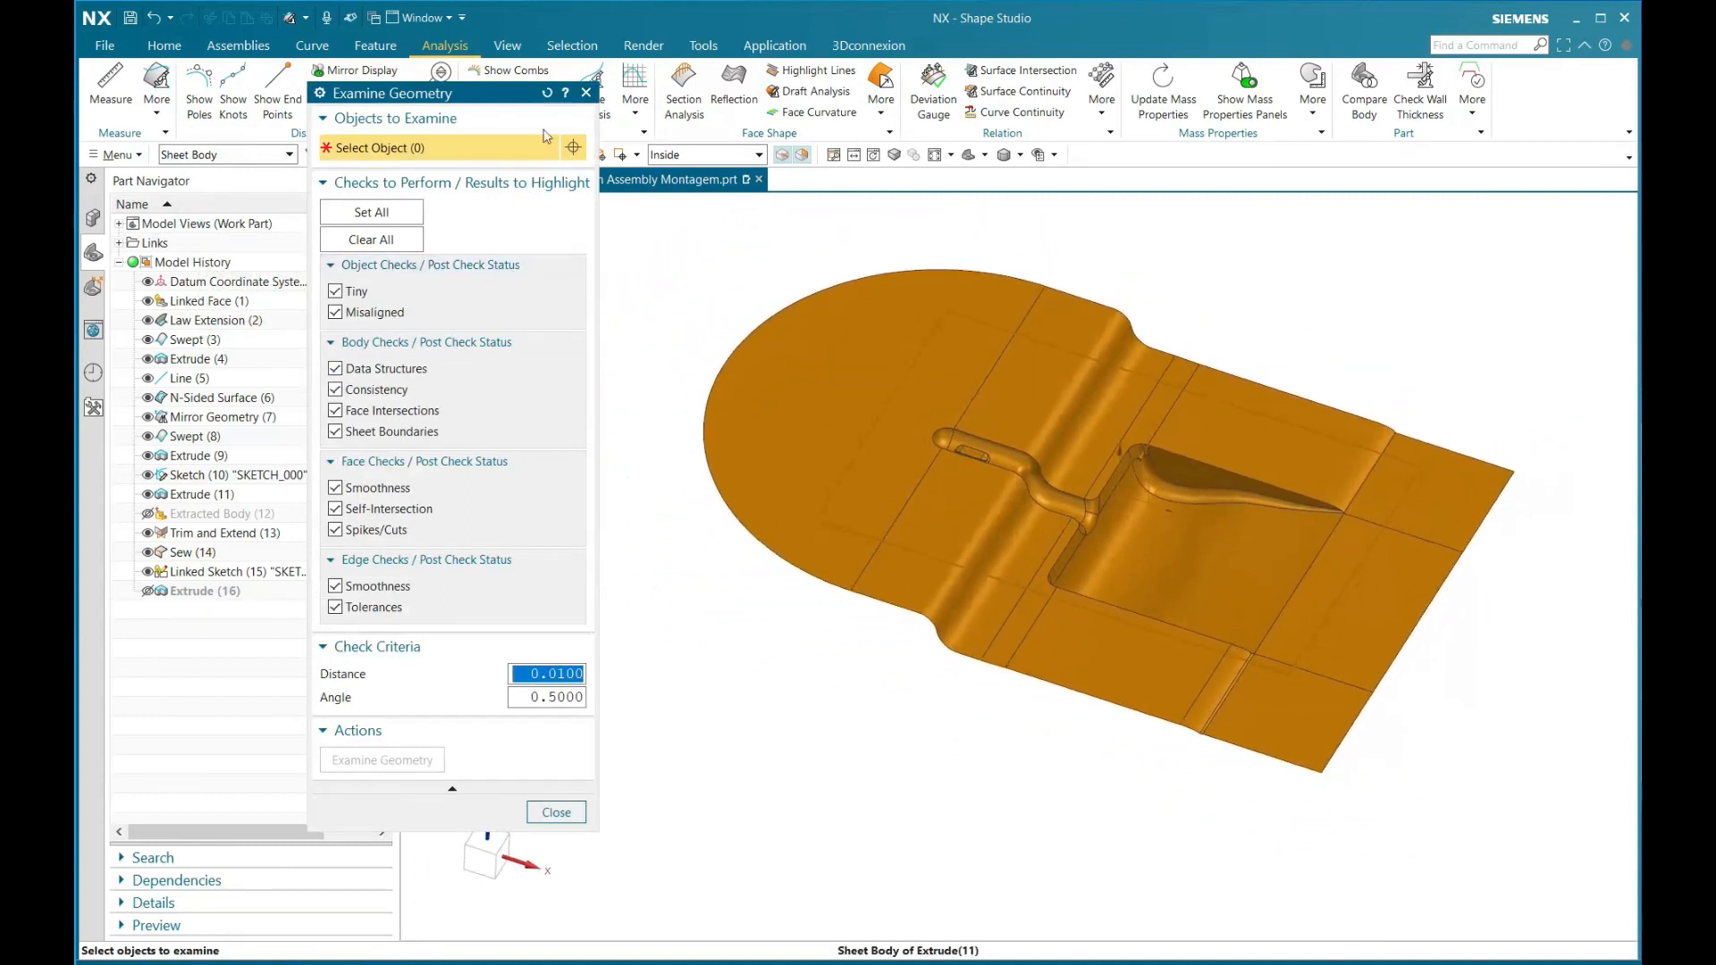
left_click(546, 92)
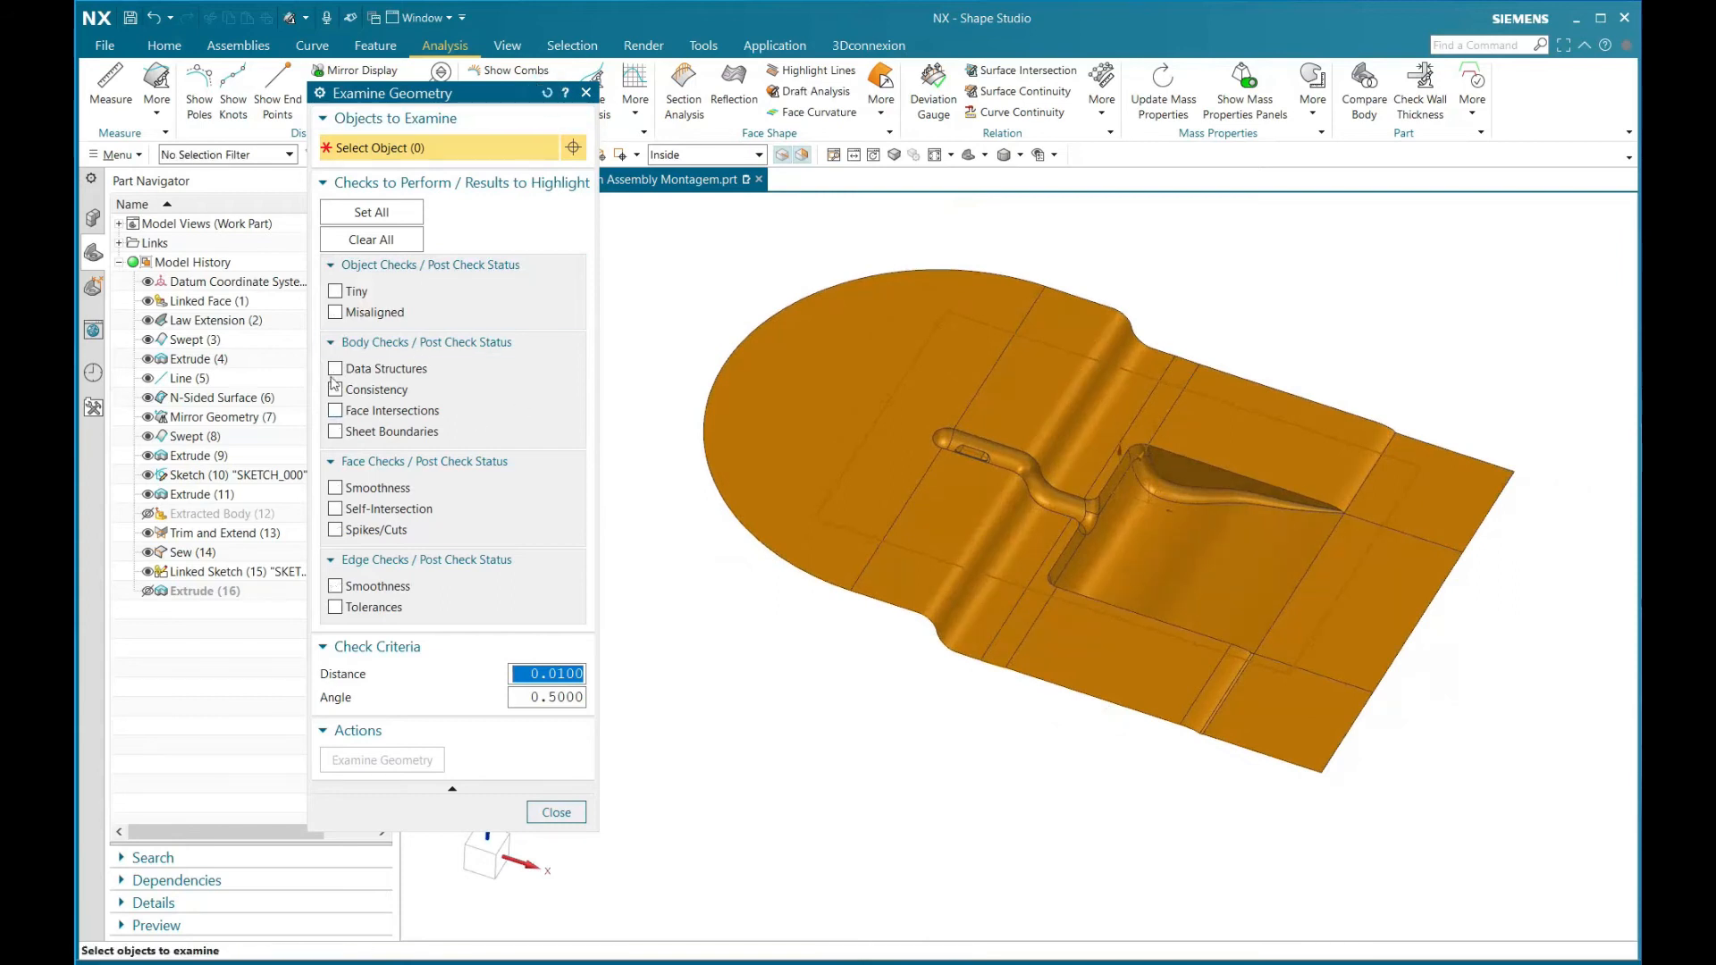
left_click(375, 215)
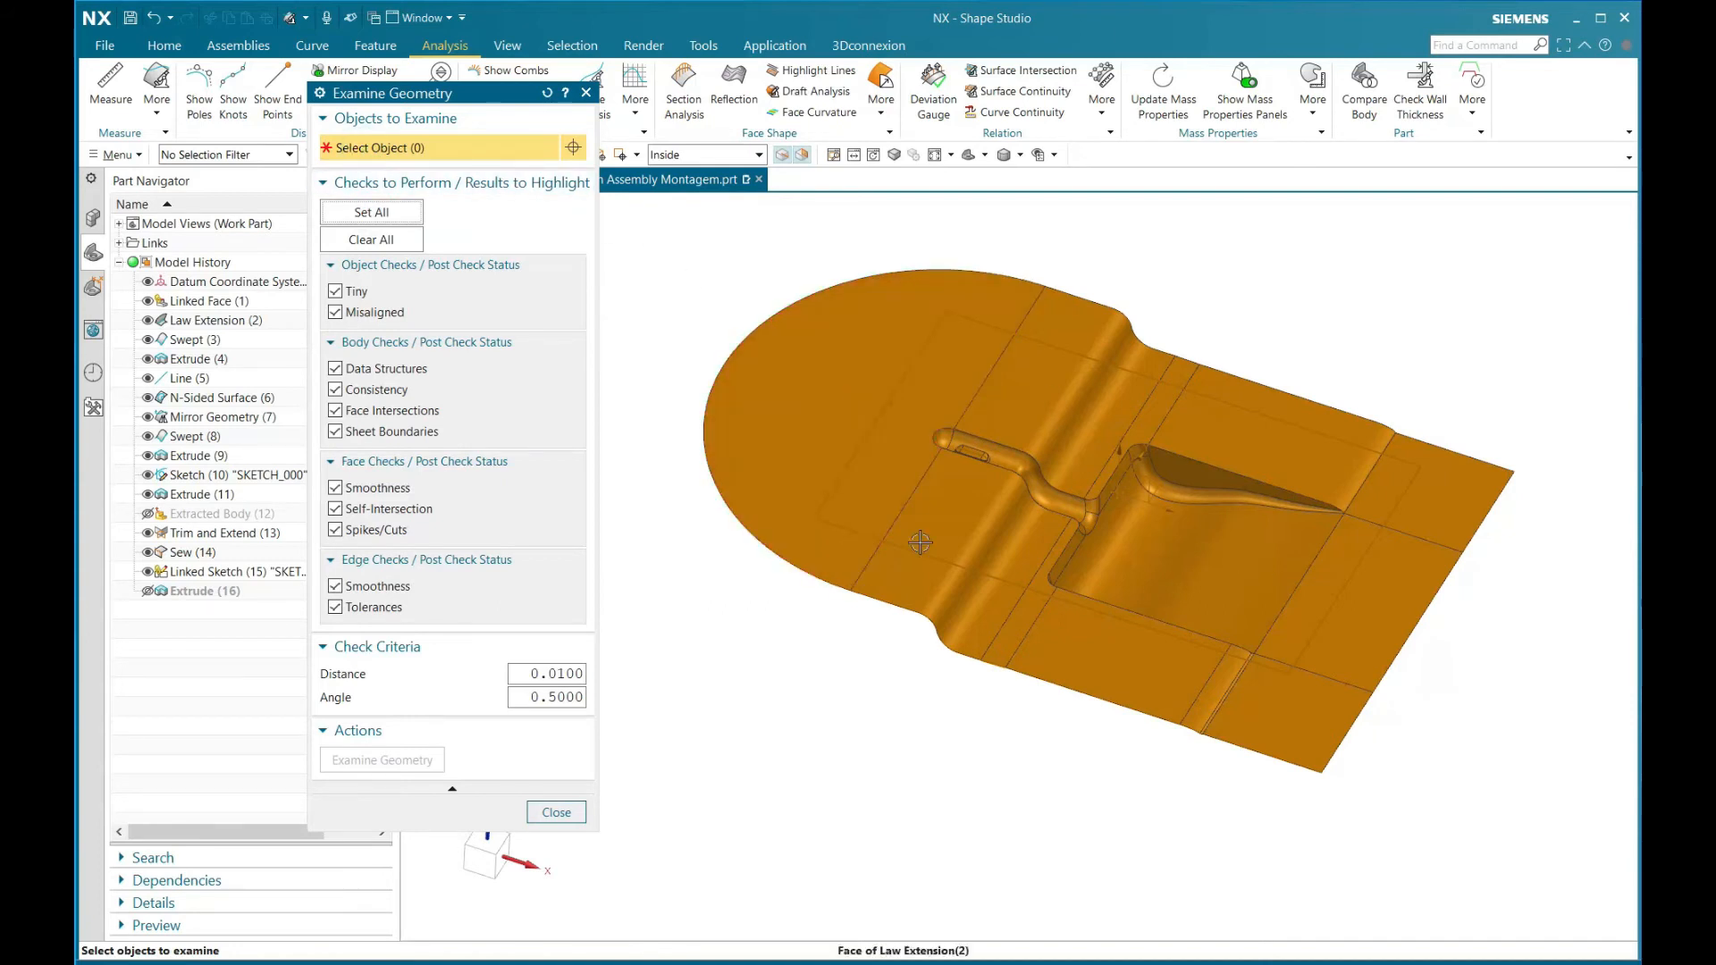
Run the geometry checks on the sewn surface, limiting the selection to sheet bodies
left_click(231, 154)
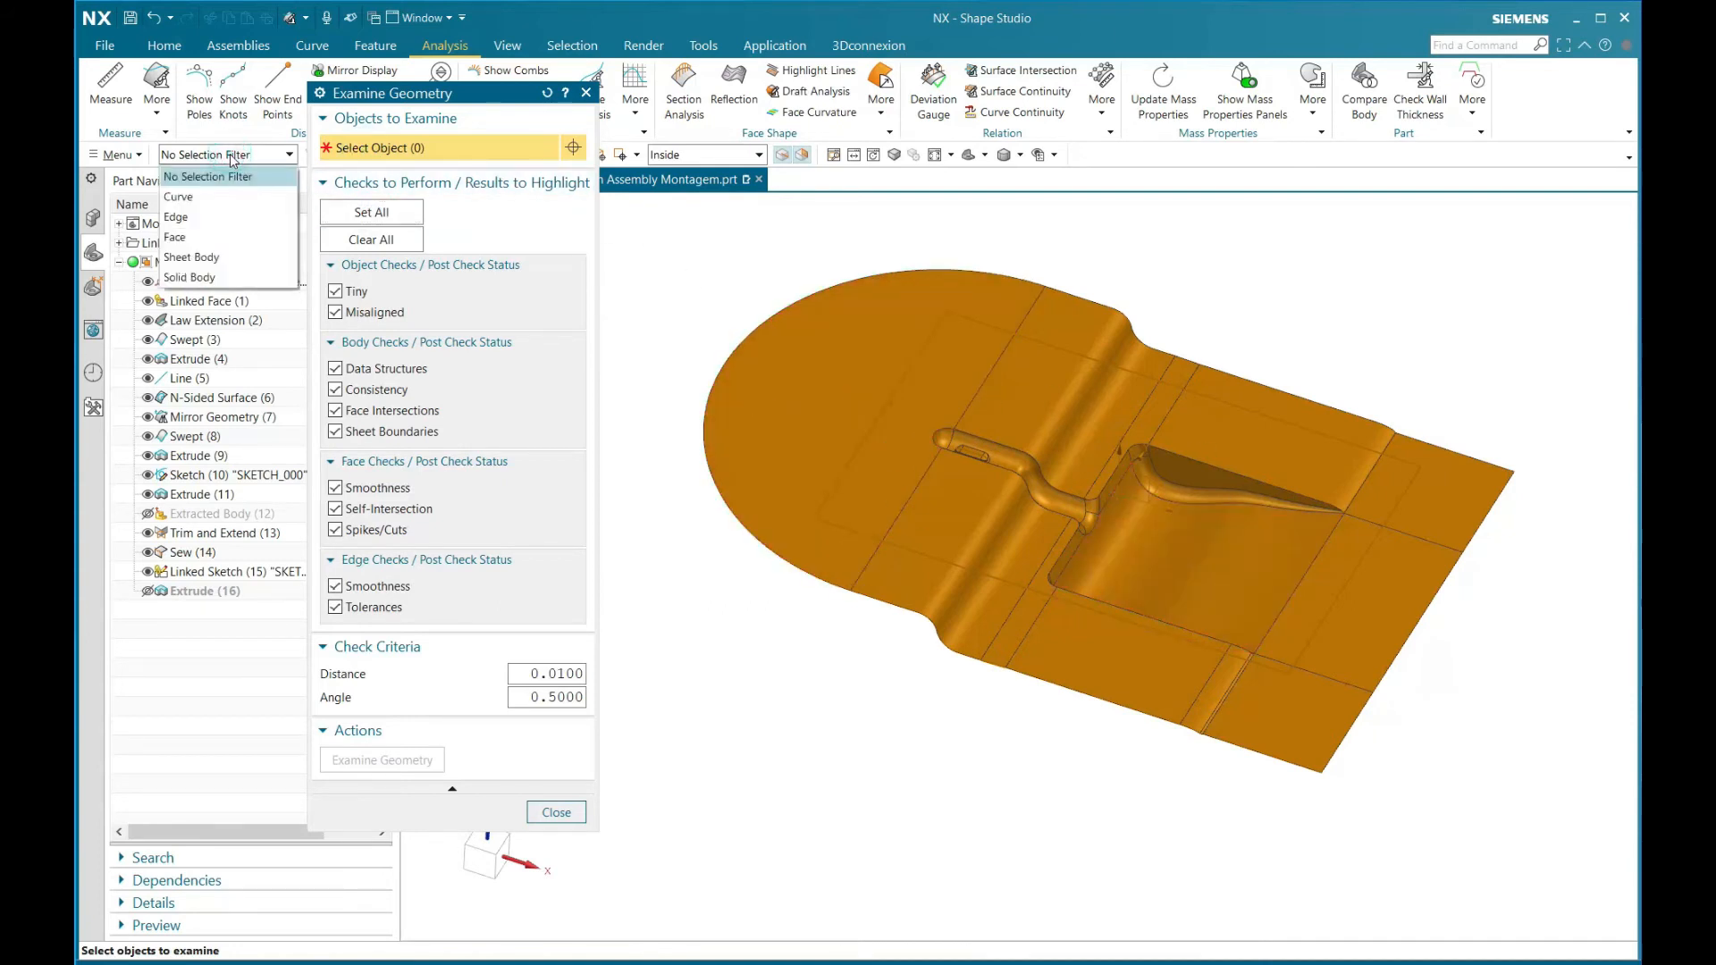
left_click(191, 257)
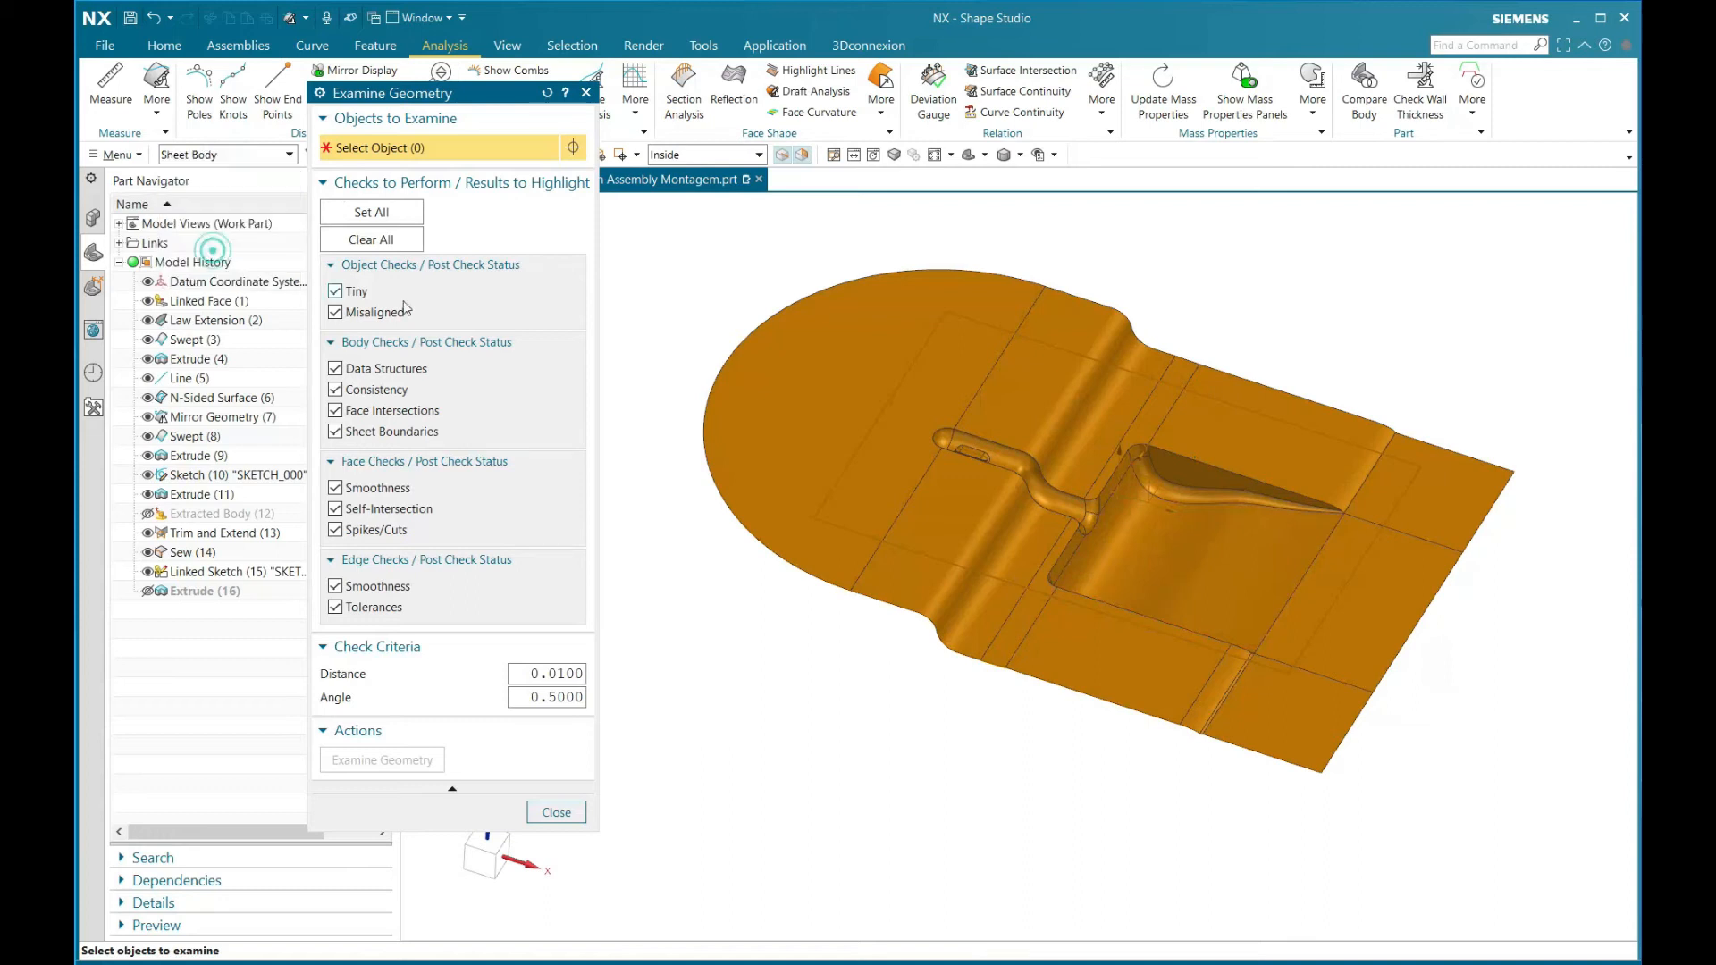
left_click(829, 406)
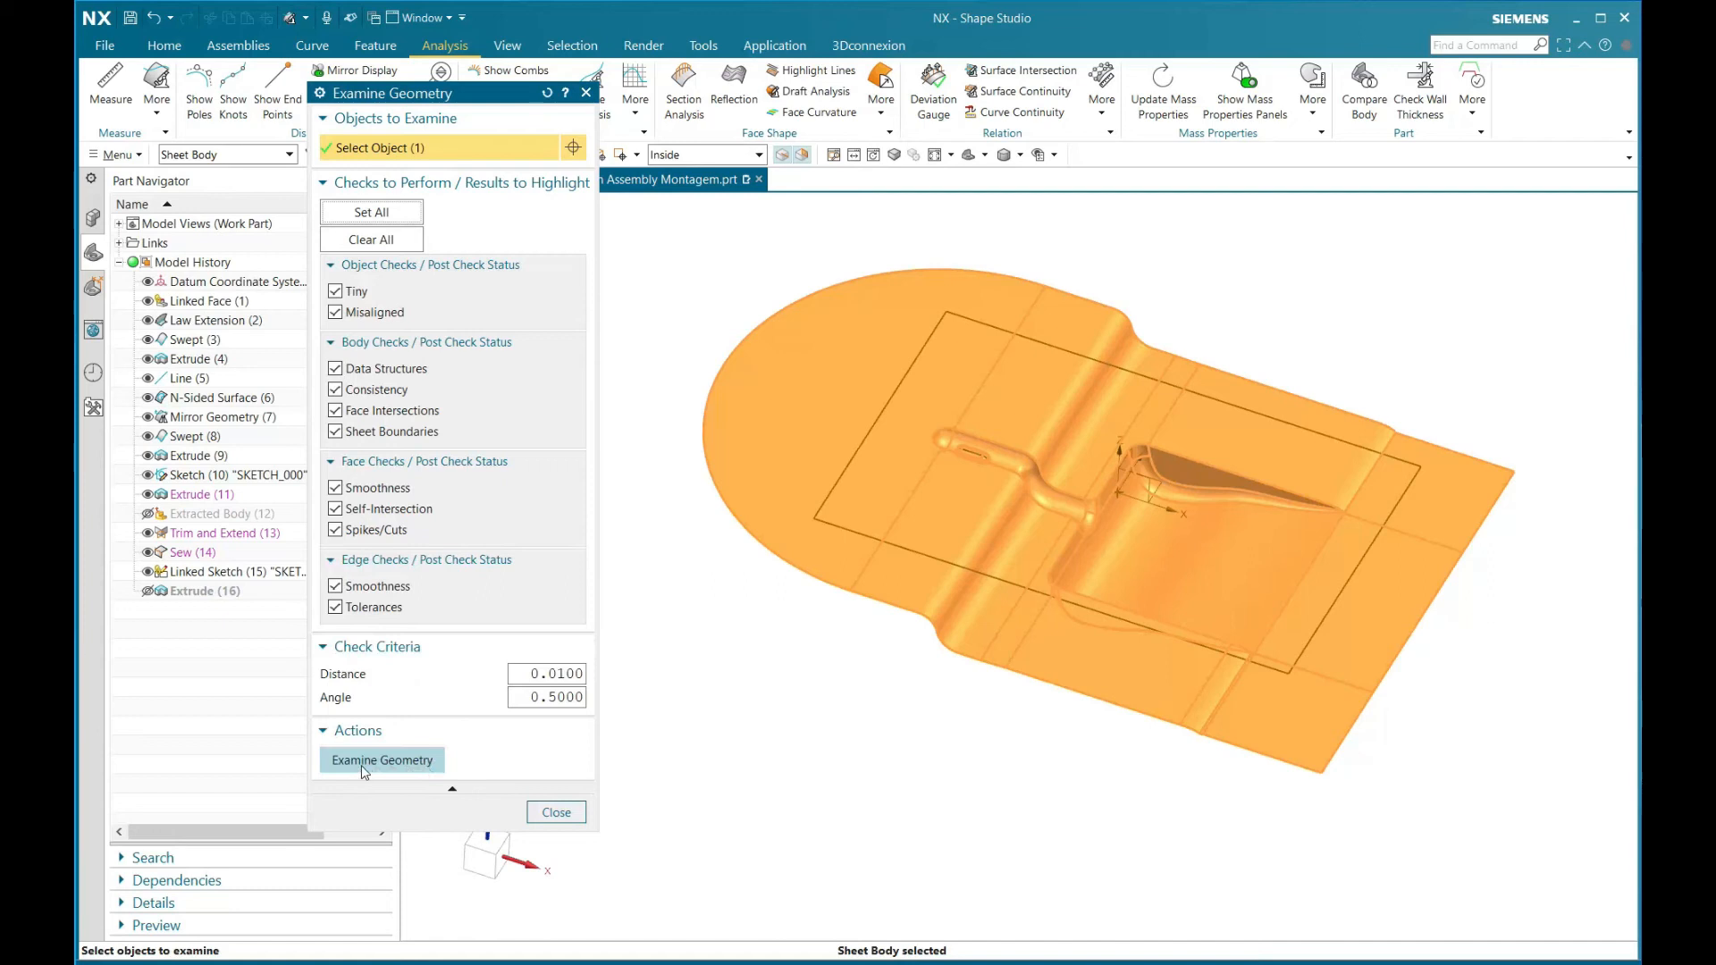
left_click(389, 766)
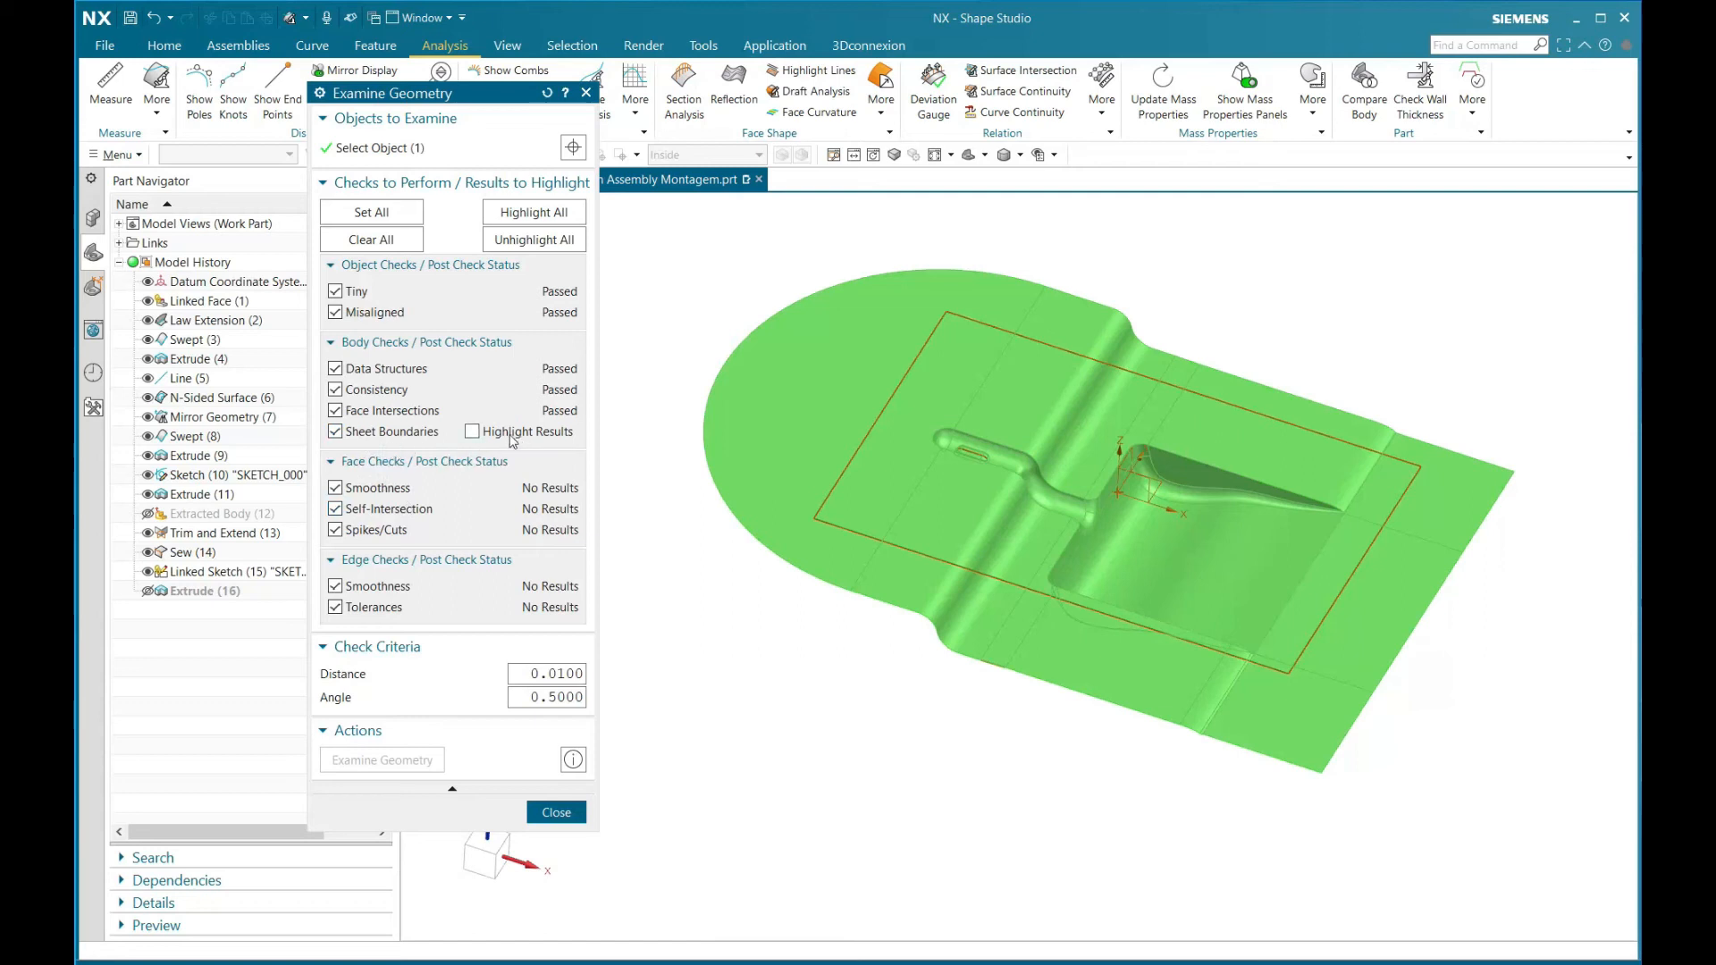
Highlight the Sheet Boundaries results and inspect the marked edges closely at the pointed end of the recess
left_click(473, 432)
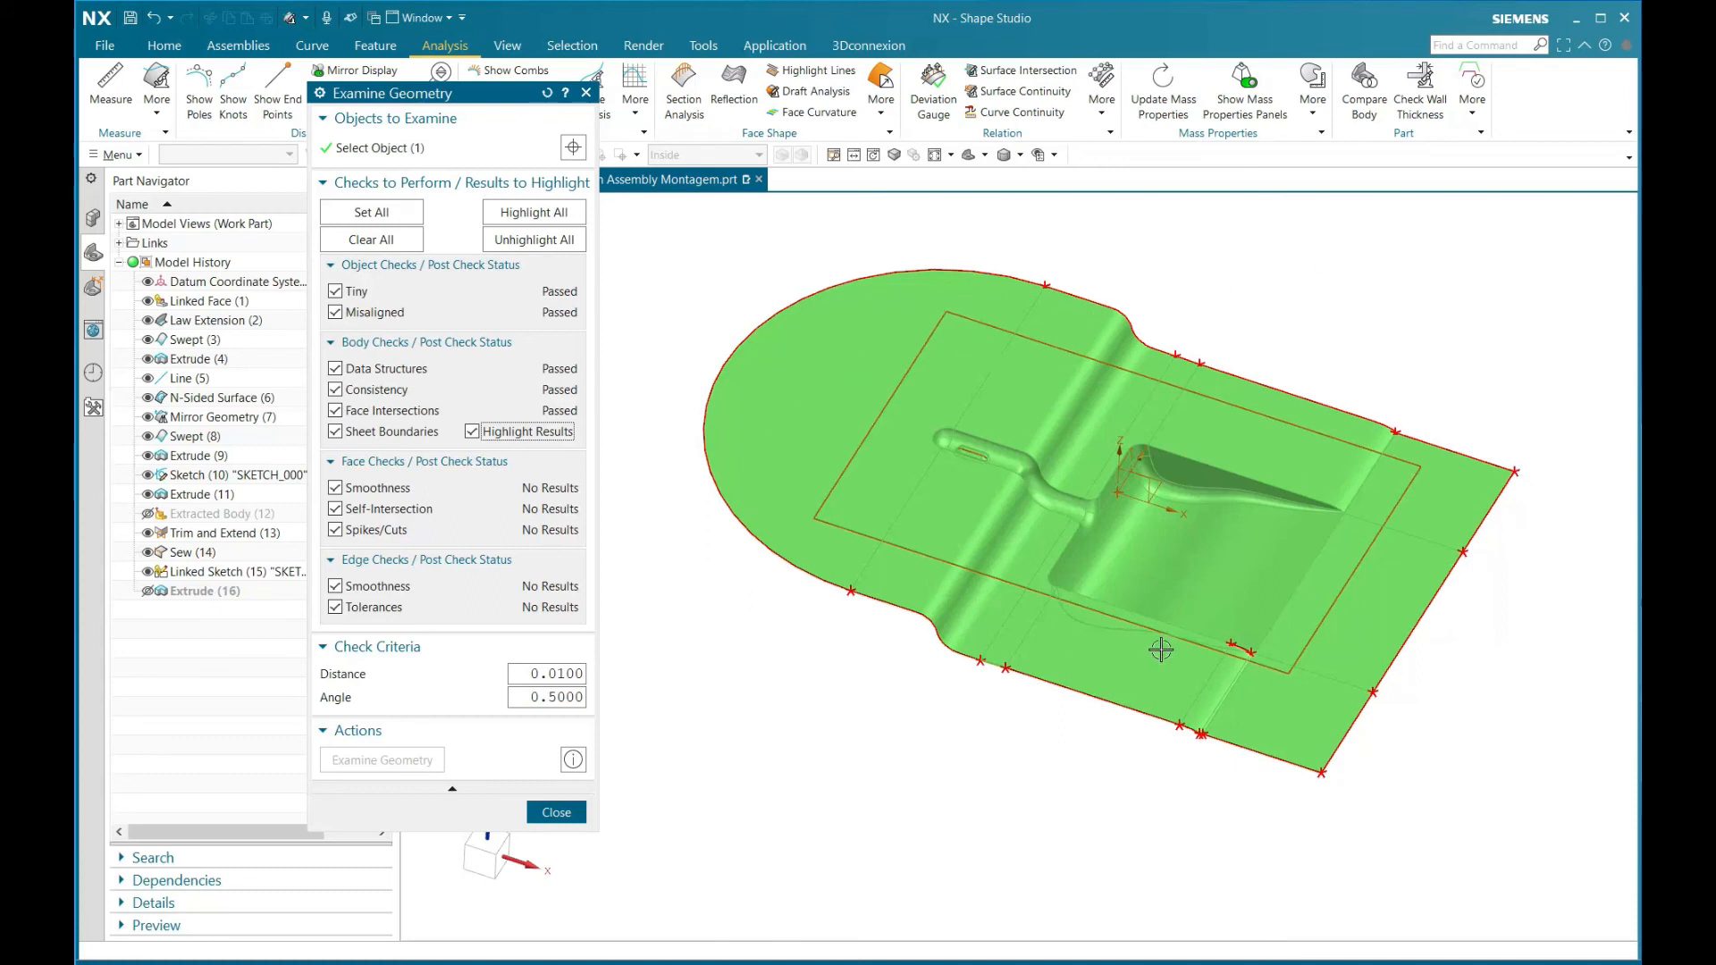
middle_click_drag(1391, 709, 1034, 533)
scroll(1124, 612, "up", 1)
scroll(1033, 533, "up", 2)
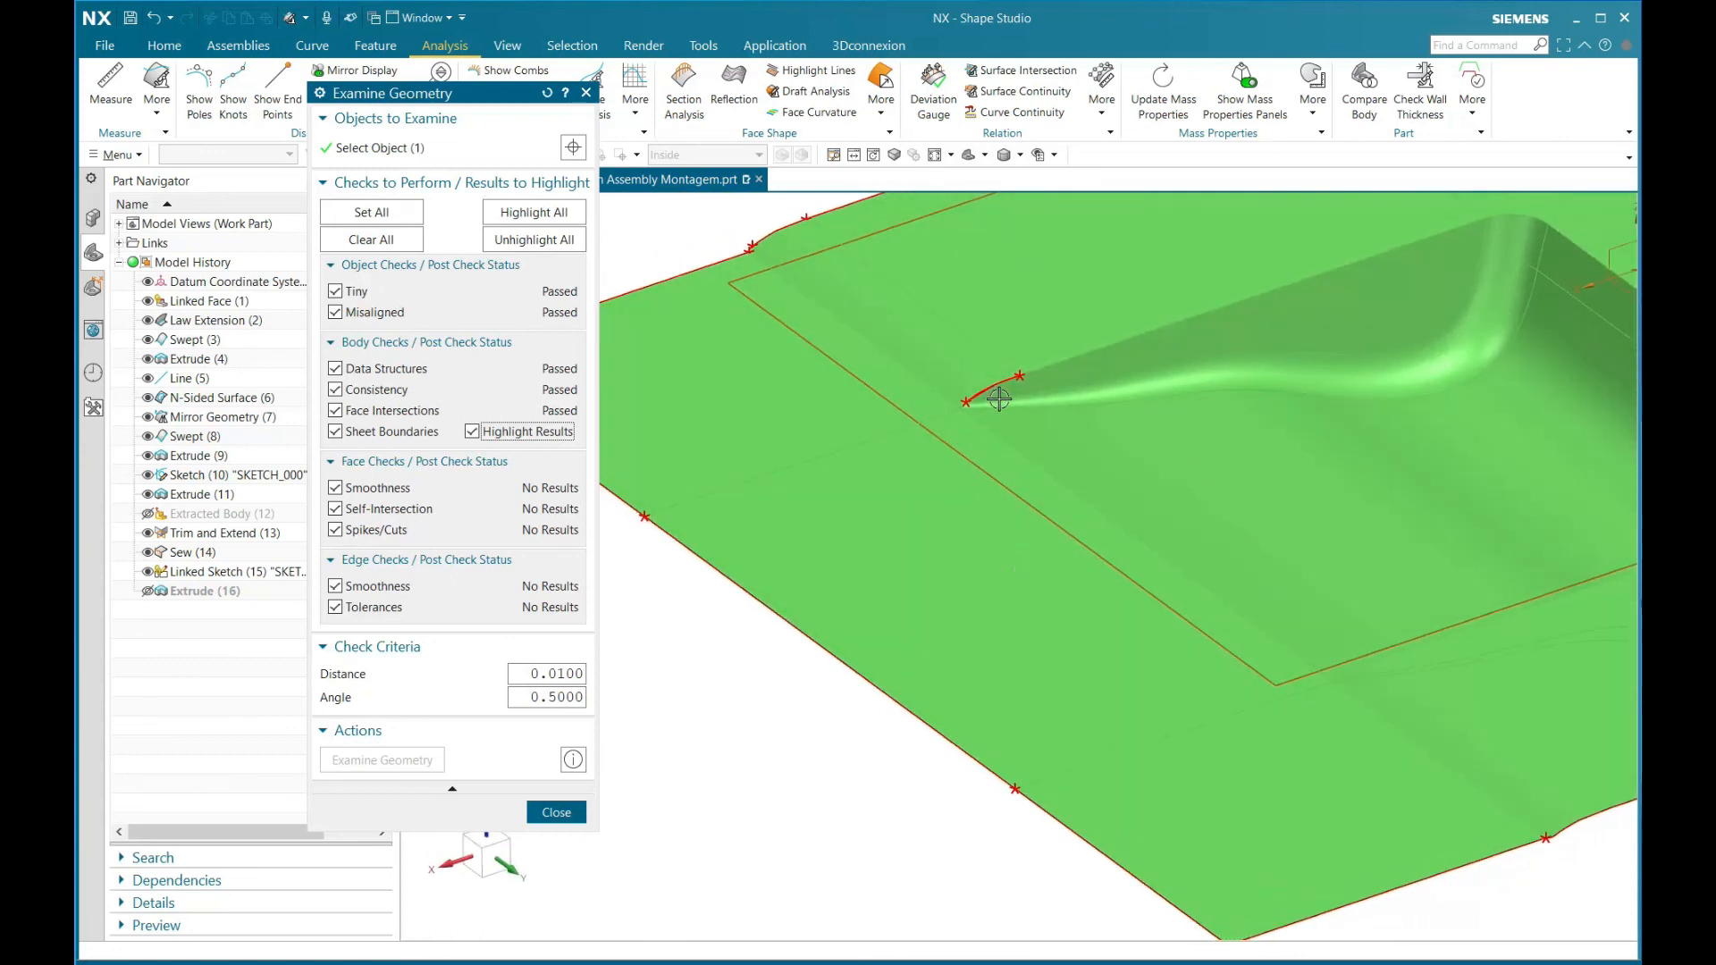
scroll(975, 403, "up", 4)
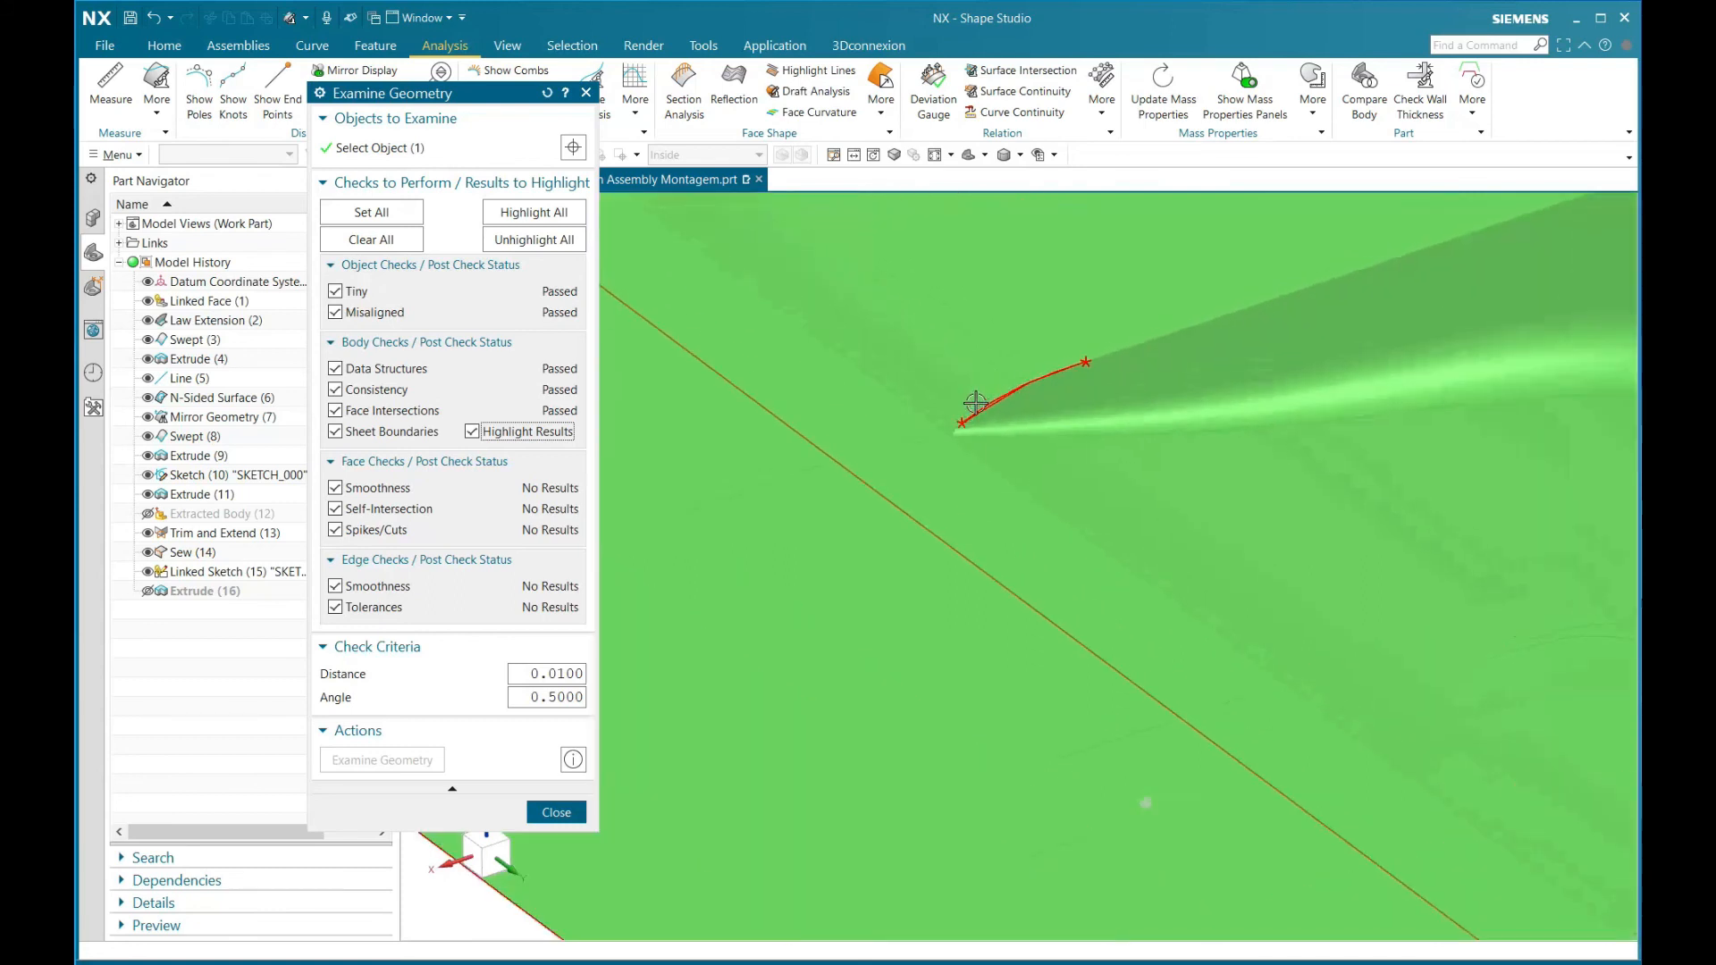
scroll(975, 402, "up", 5)
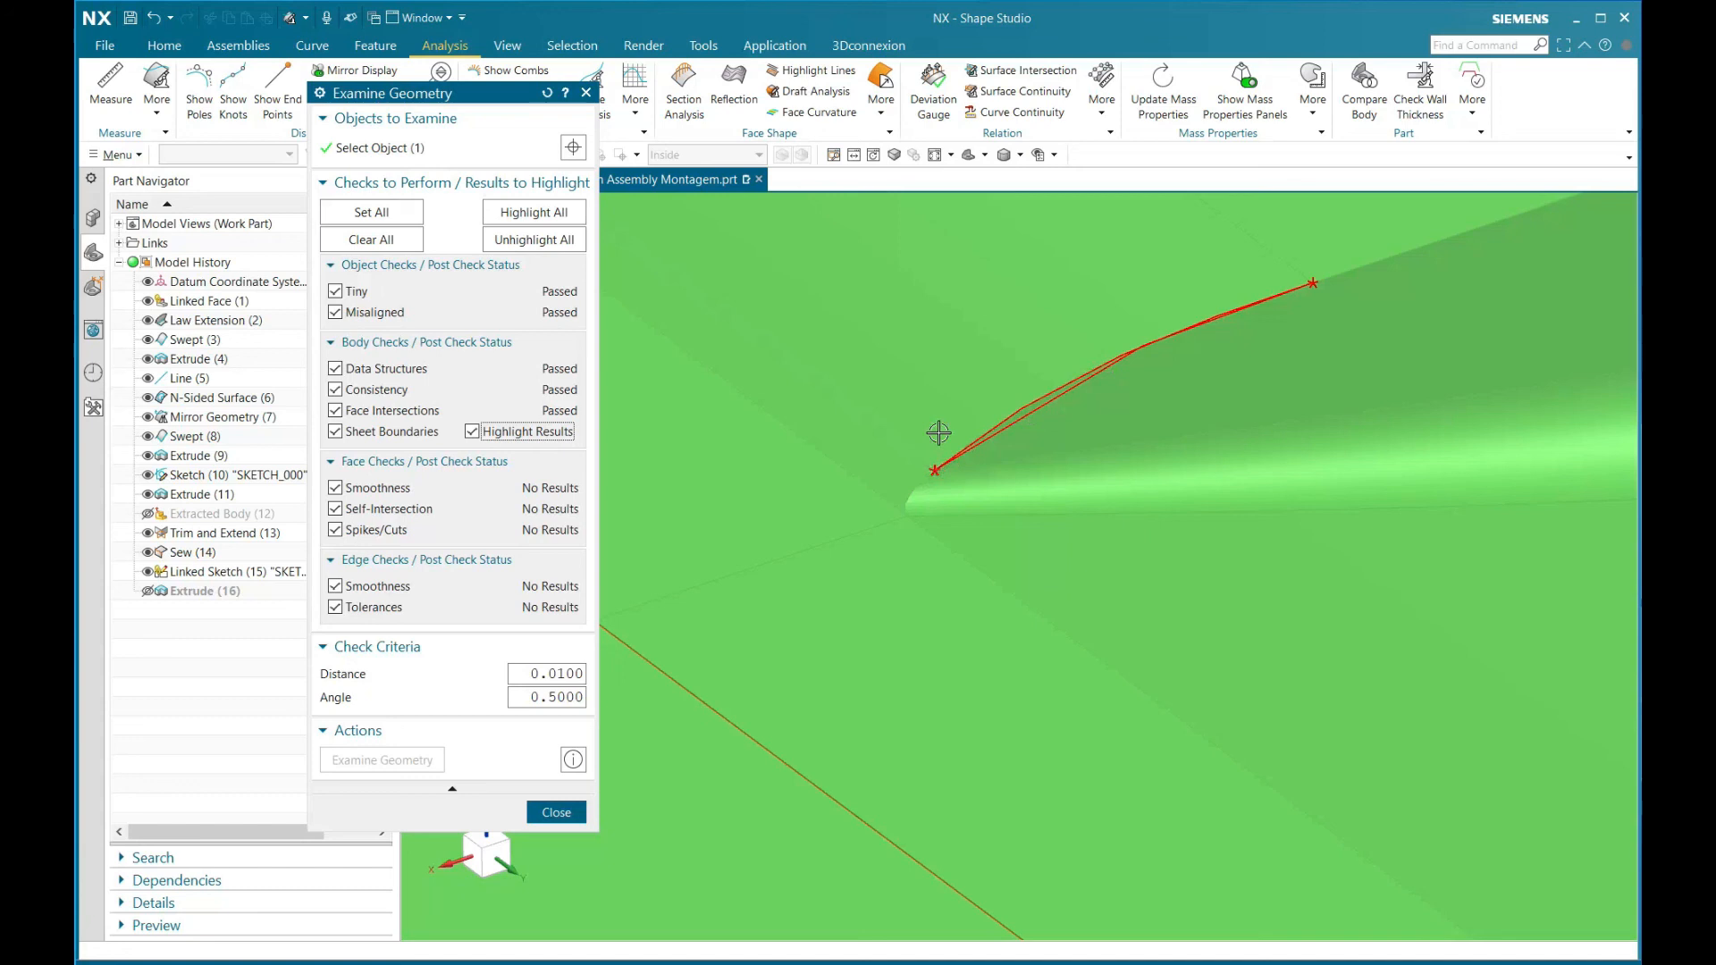
scroll(940, 432, "down", 8)
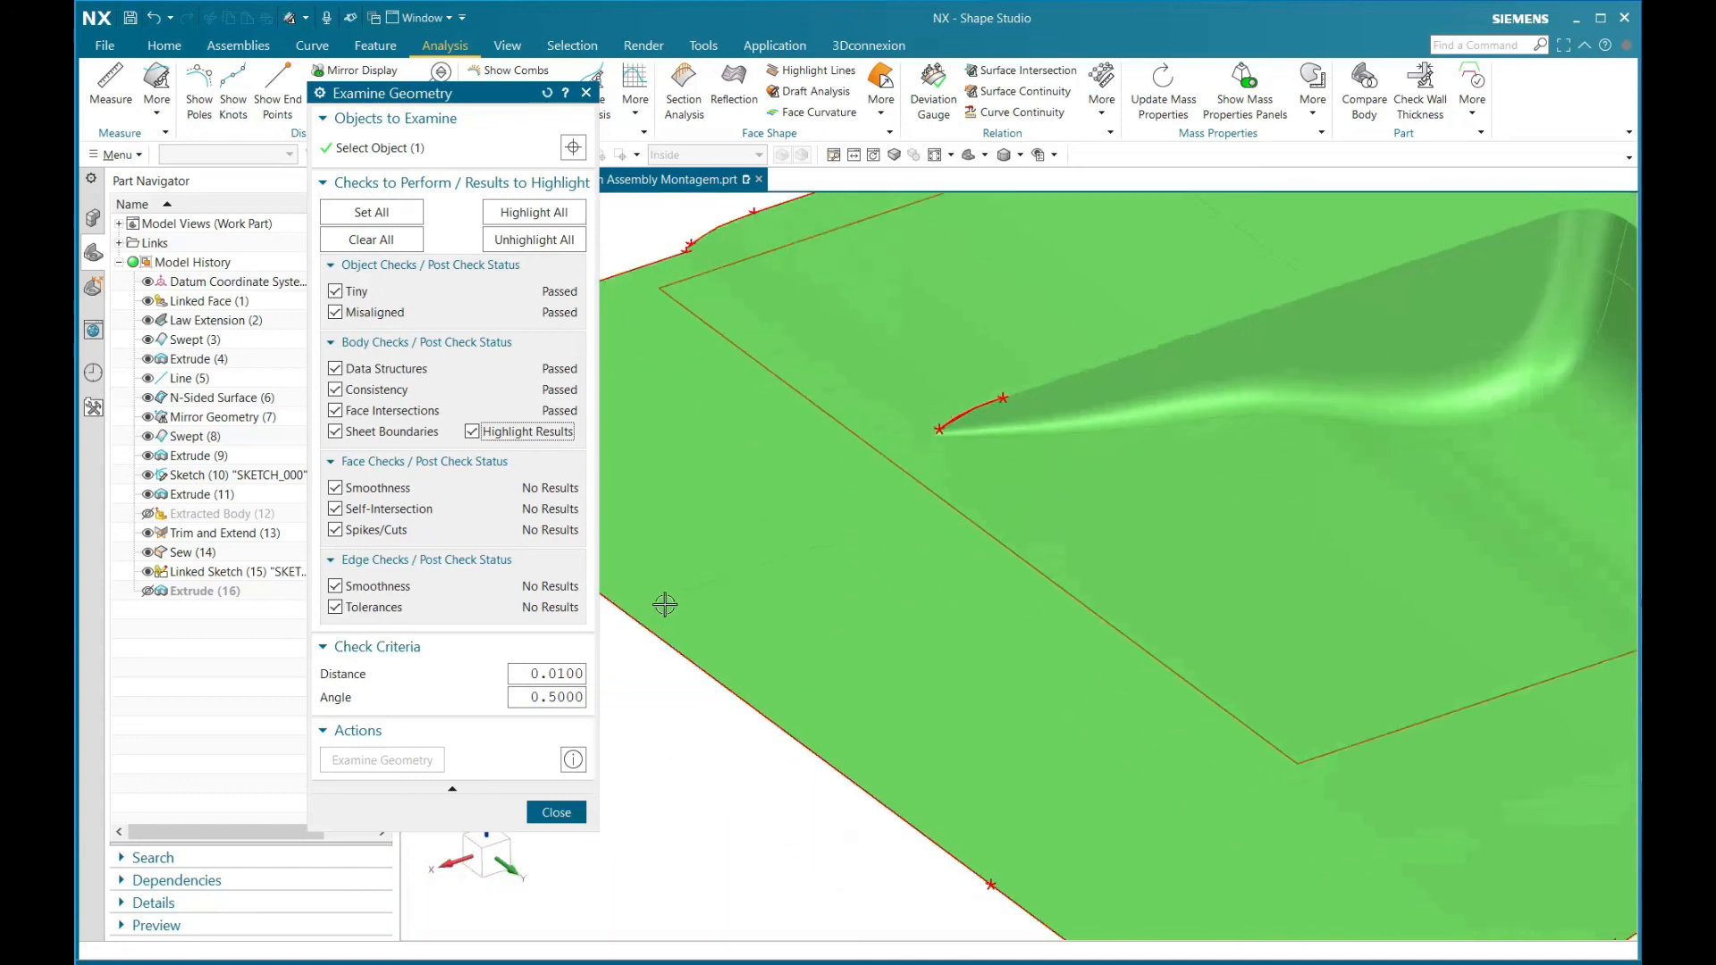
scroll(842, 513, "down", 3)
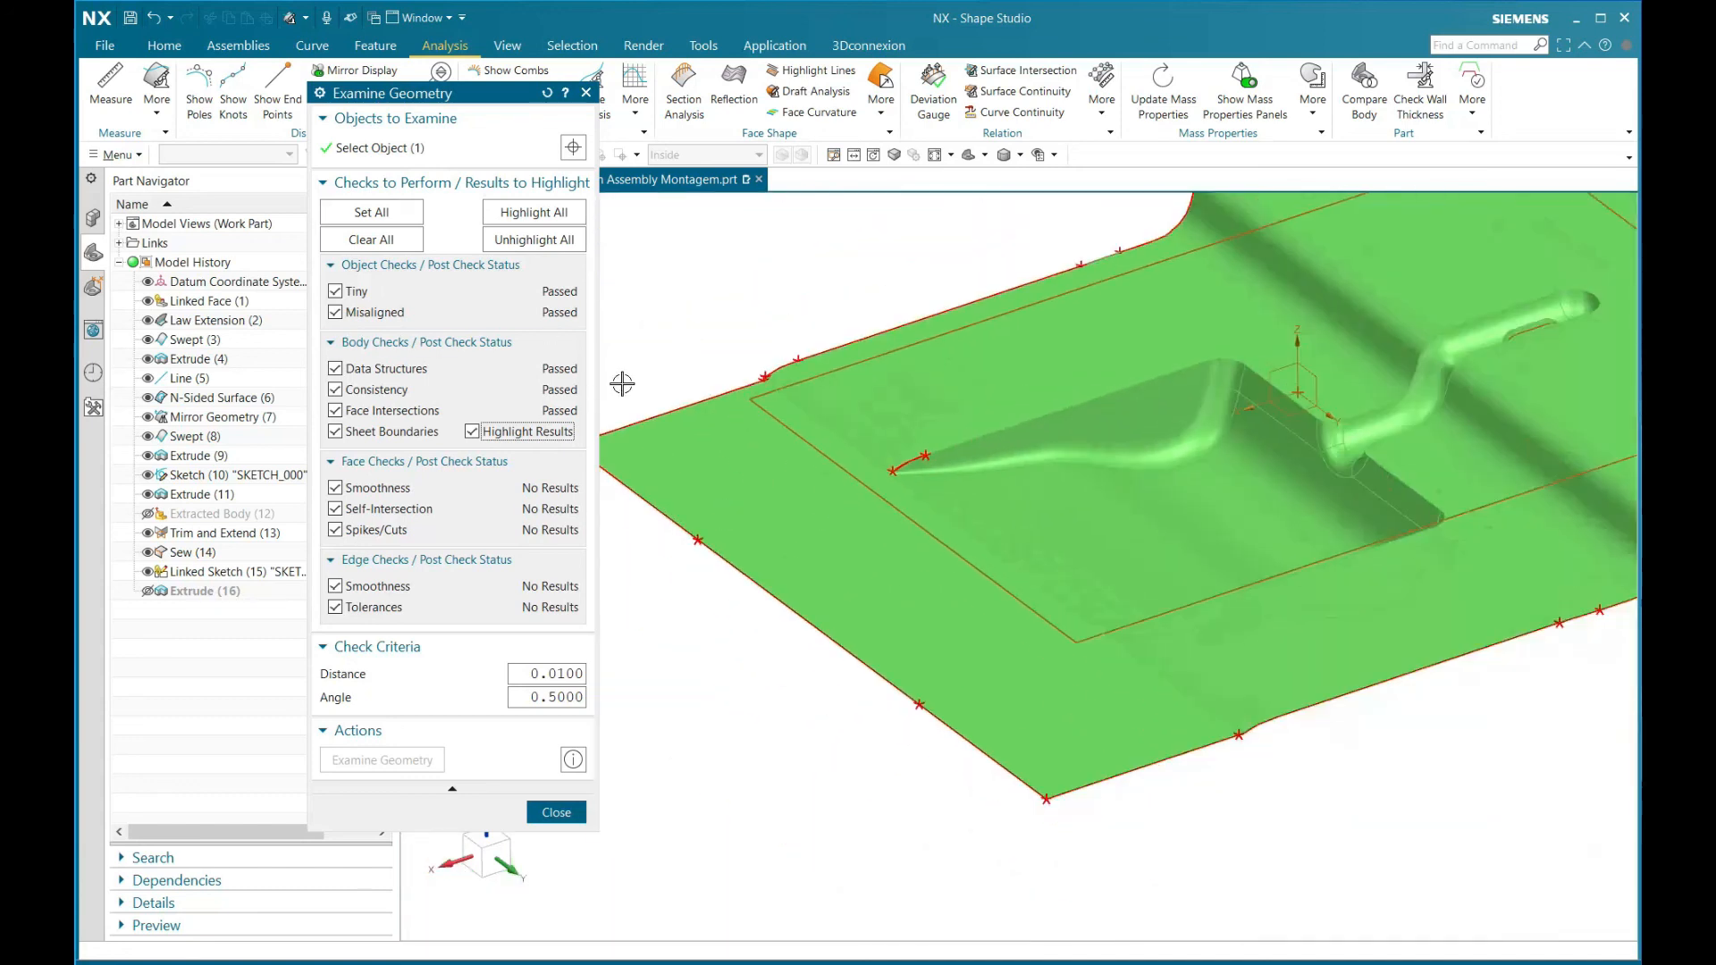
scroll(823, 449, "down", 2)
mouse_move(1002, 448)
middle_mouse_down()
mouse_move(1022, 497)
mouse_move(1026, 448)
mouse_move(983, 438)
middle_mouse_up()
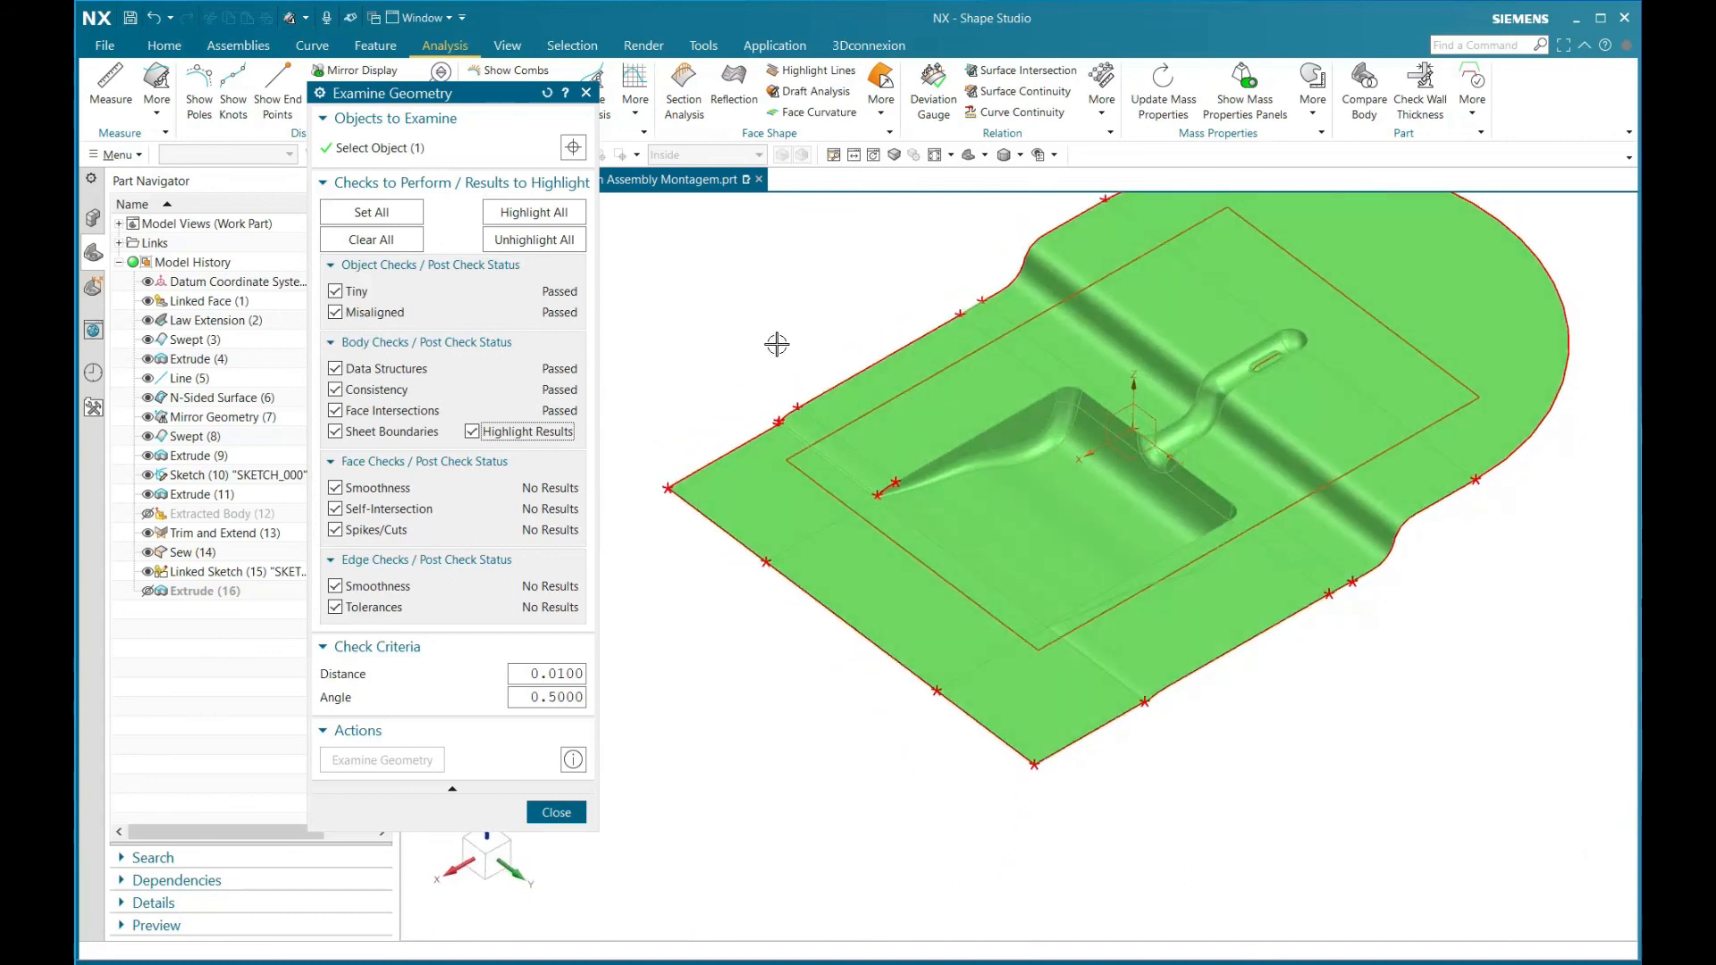
Turn off the Sheet Boundaries highlighting, highlight all check results and review them on the whole surface
left_click(472, 433)
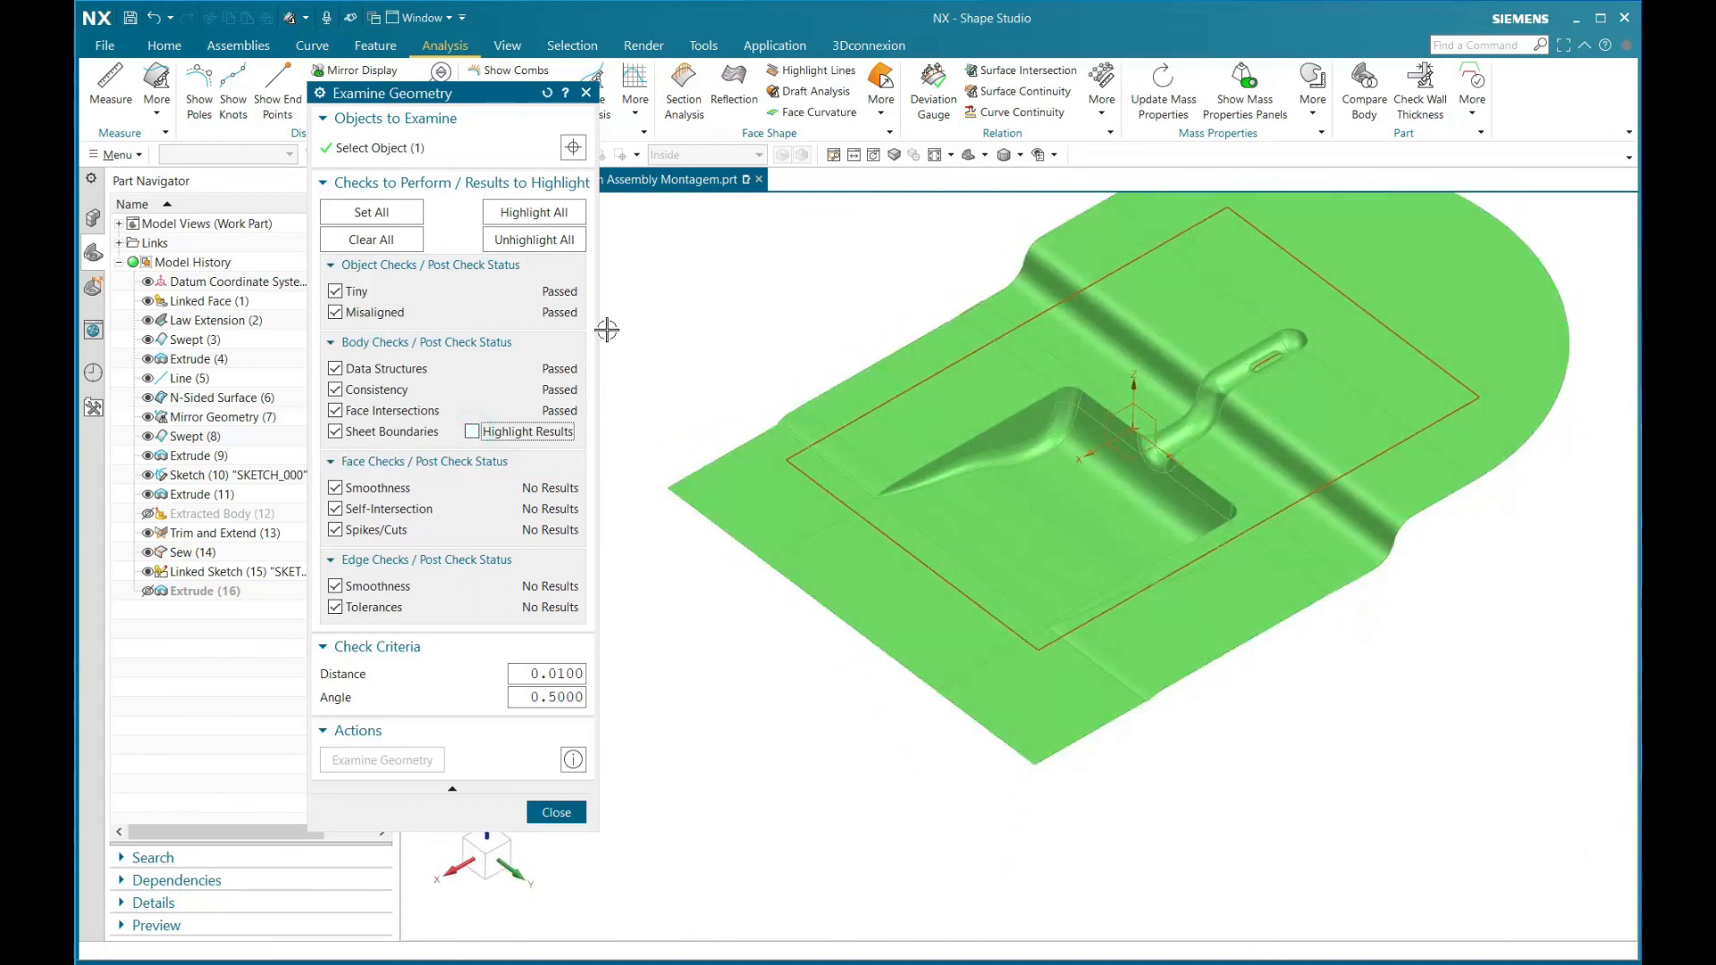
left_click(539, 217)
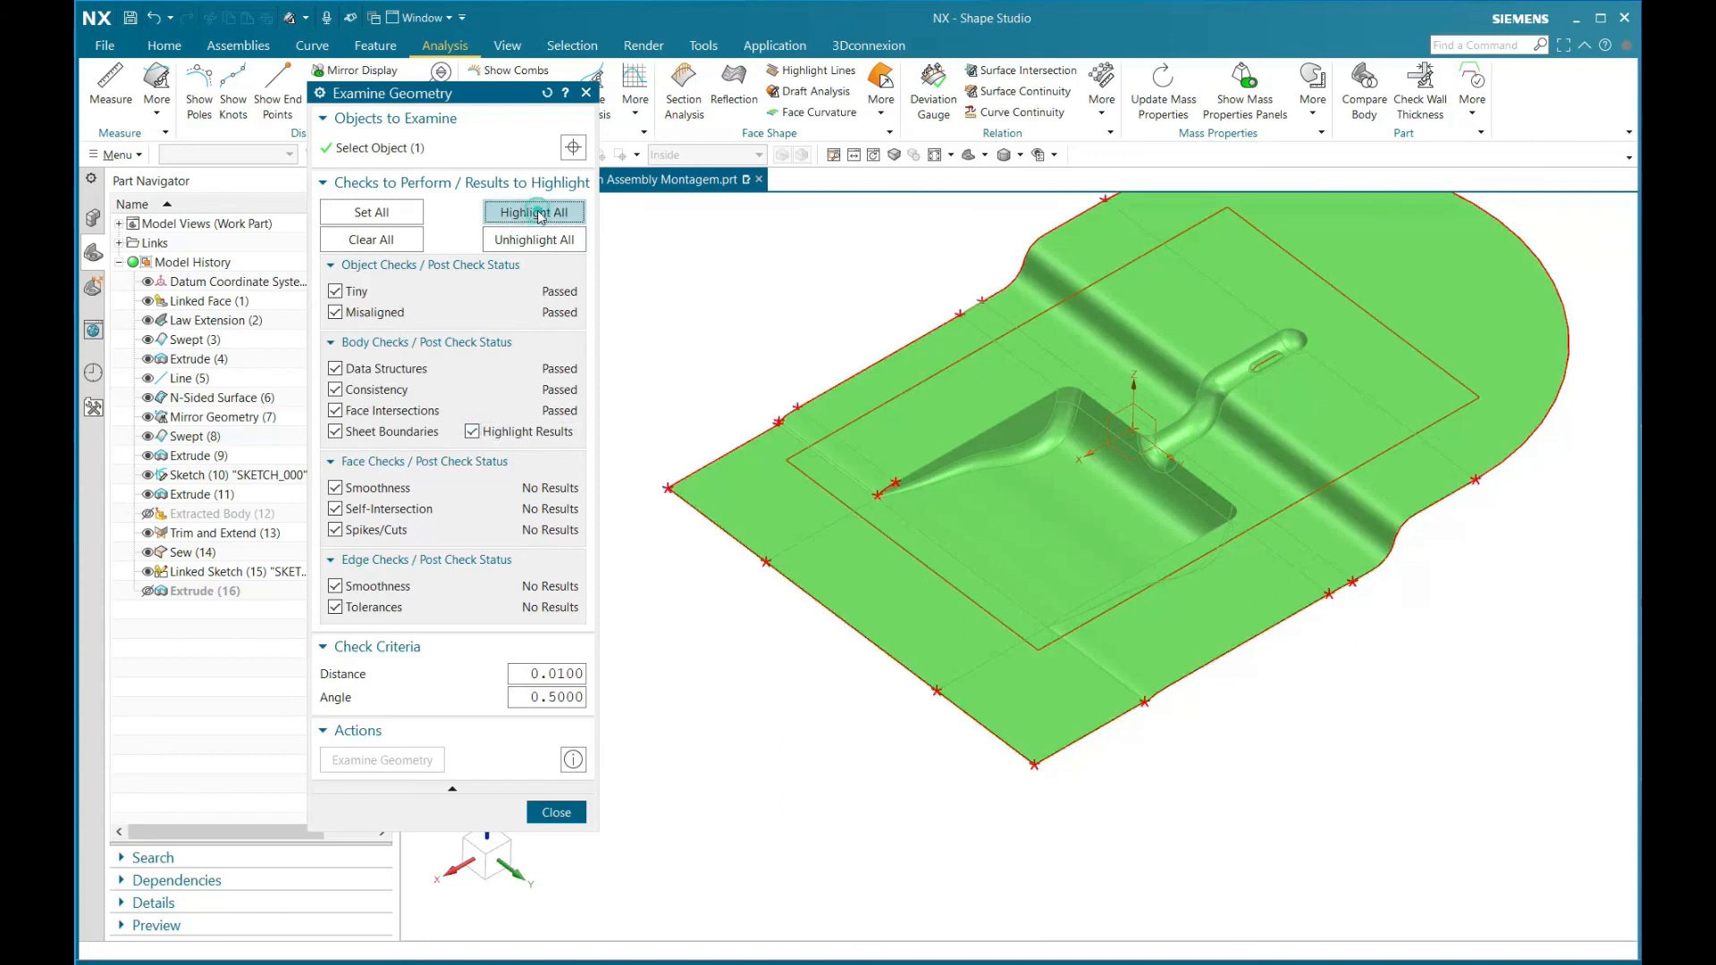
scroll(1040, 710, "down", 2)
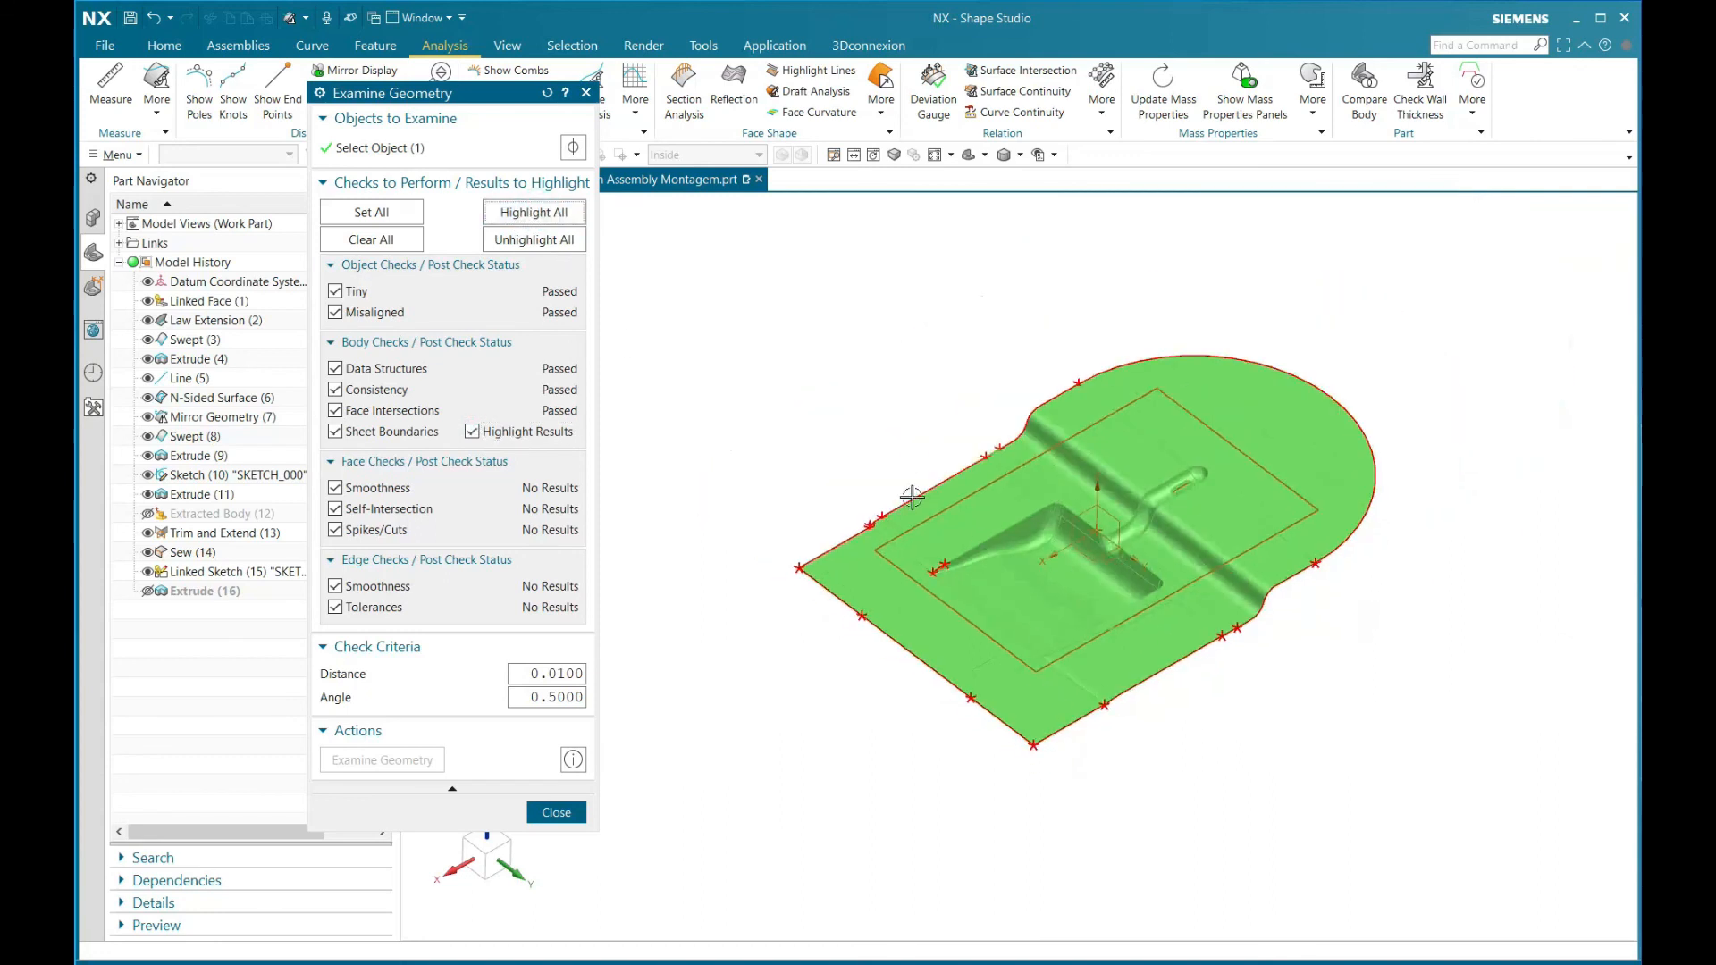